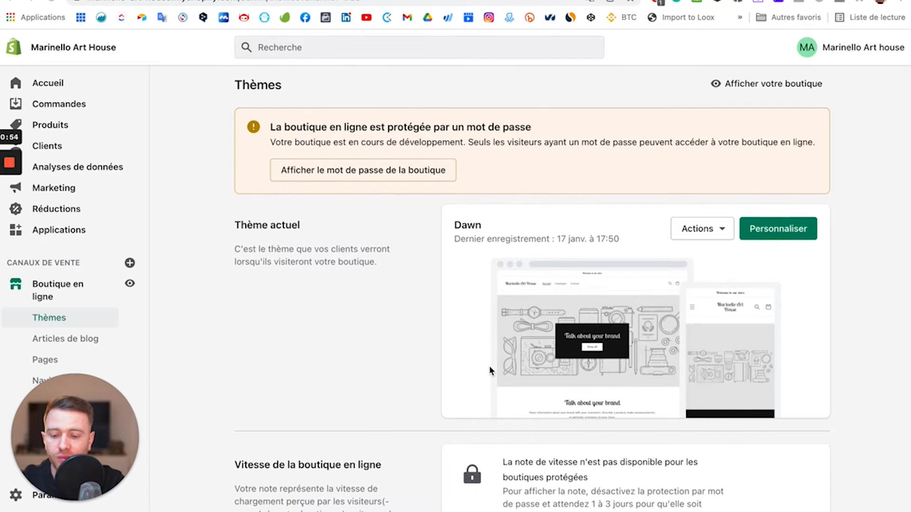
# Visit the Shopify theme store and open the details page of the Dawn theme
pyautogui.scroll(-9, 489, 366)
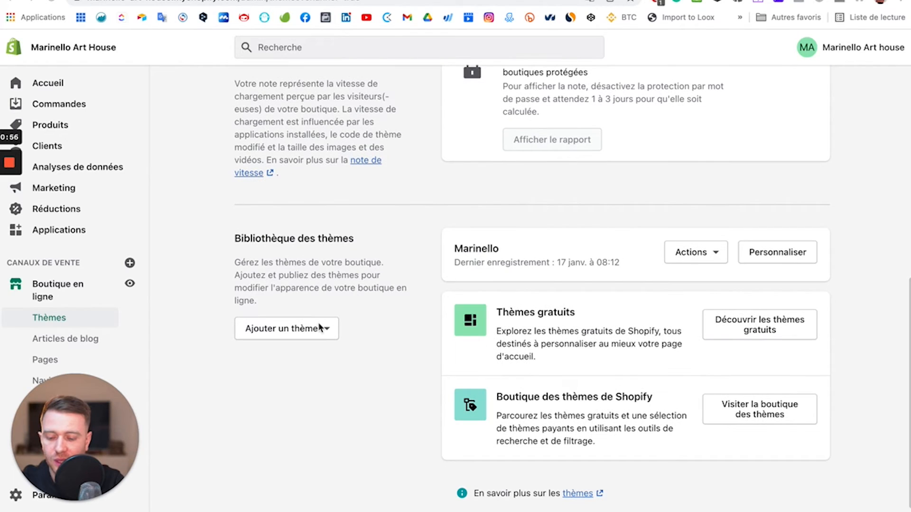
pyautogui.click(762, 413)
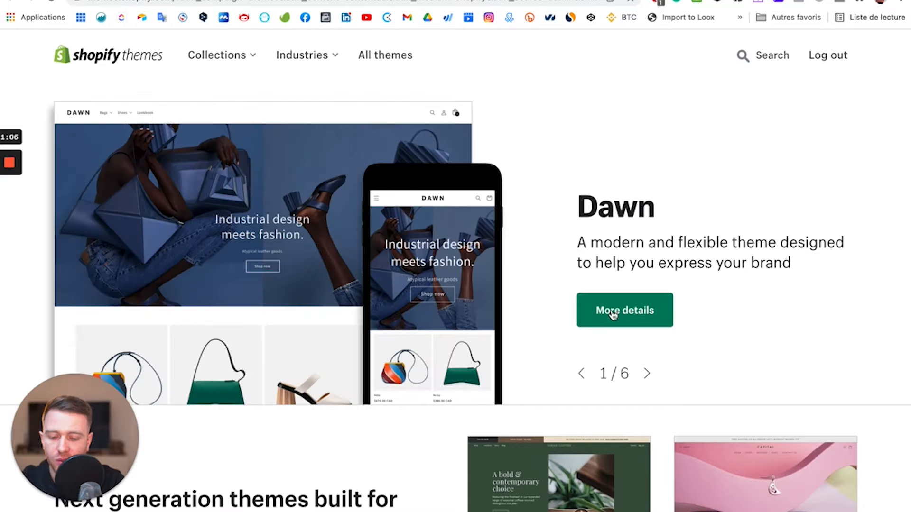
pyautogui.click(222, 55)
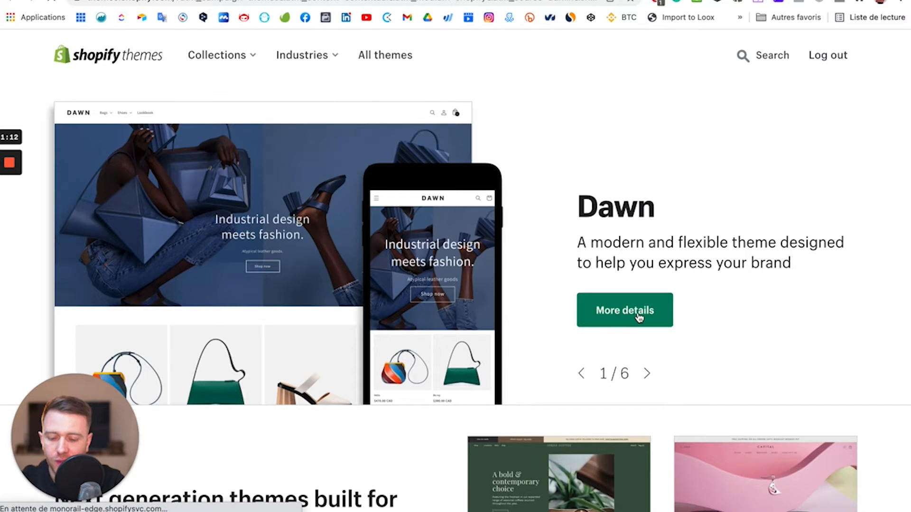
pyautogui.click(628, 305)
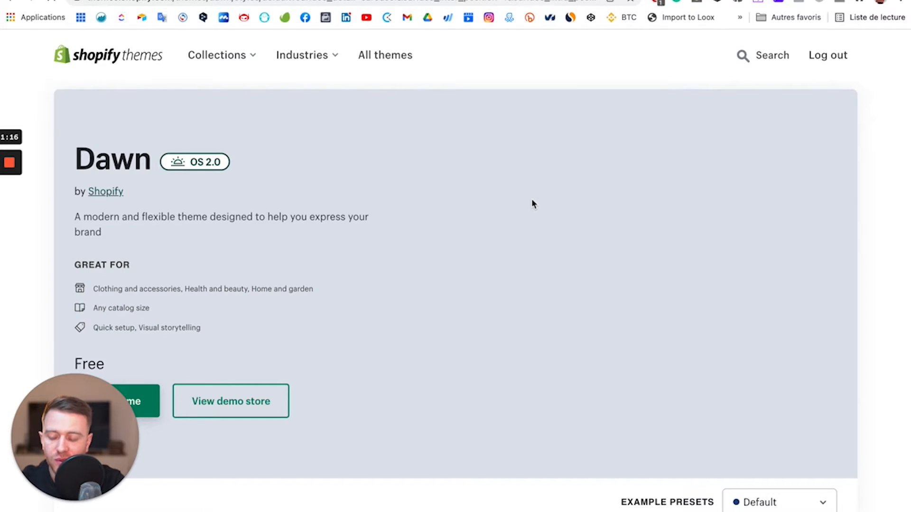
# Examine the Dawn theme's presentation and feature list, including its marketing and merchandising options
pyautogui.scroll(-4, 451, 302)
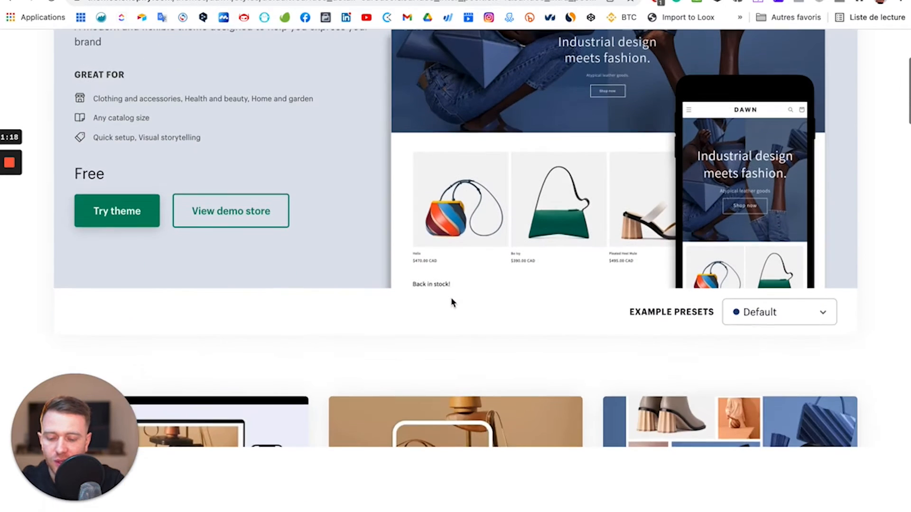
pyautogui.scroll(-4, 451, 302)
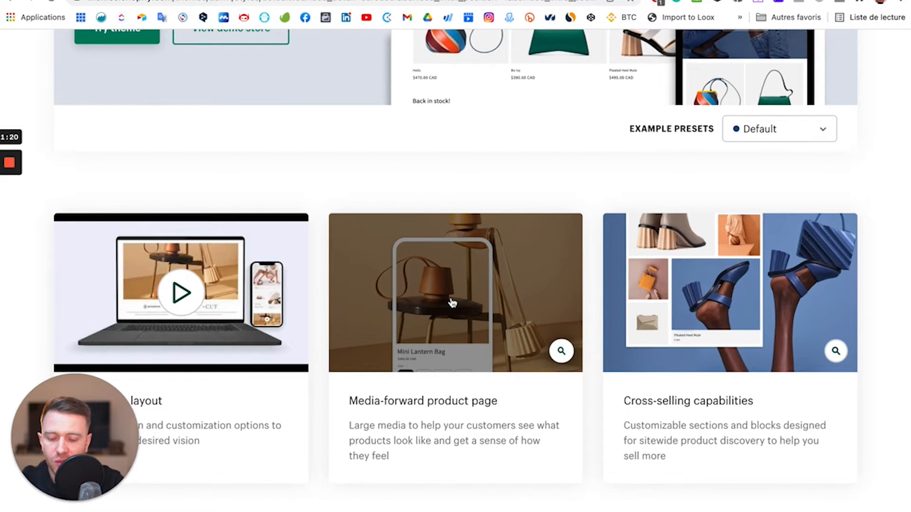
pyautogui.scroll(-6, 452, 303)
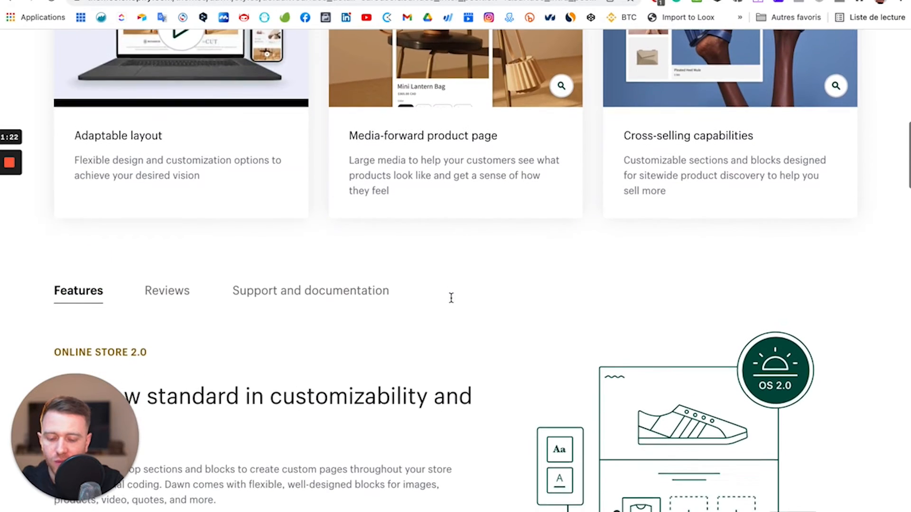
pyautogui.scroll(-3, 451, 297)
pyautogui.scroll(-2, 450, 298)
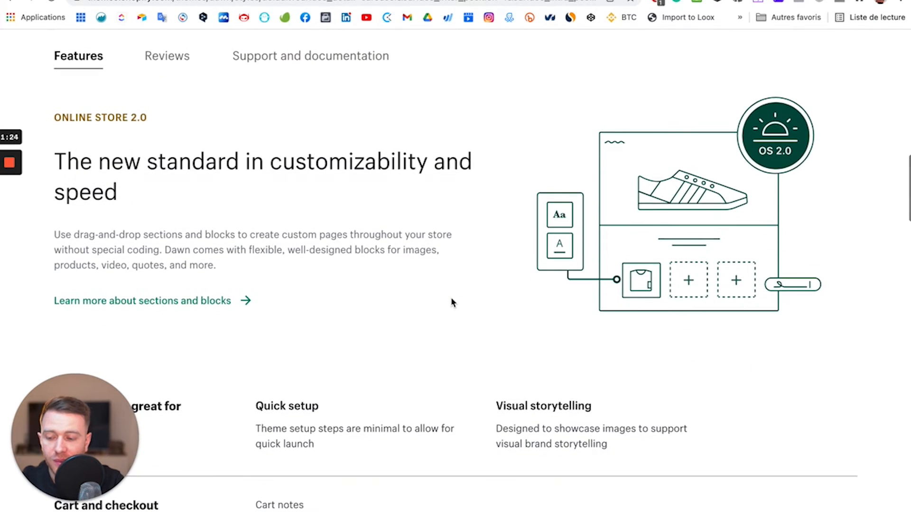
pyautogui.scroll(-10, 452, 303)
pyautogui.scroll(-1, 451, 303)
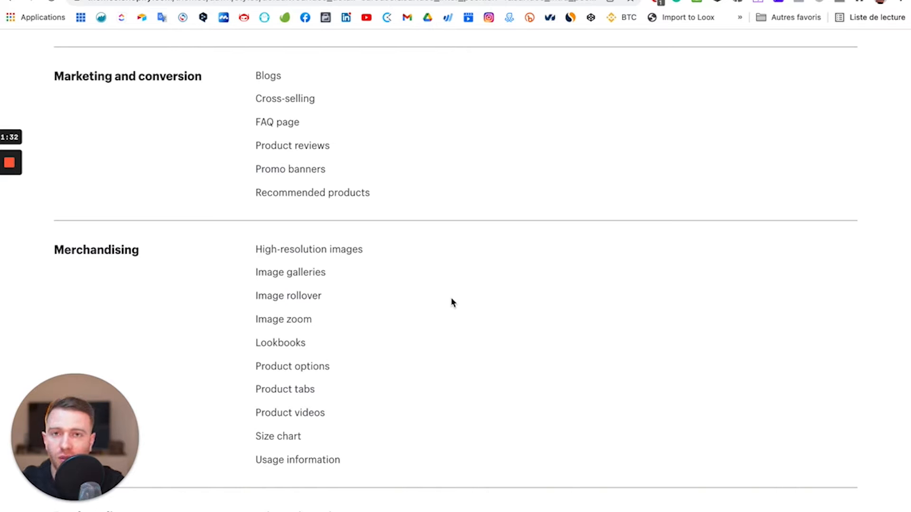
pyautogui.scroll(-1, 451, 302)
pyautogui.scroll(6, 451, 302)
pyautogui.scroll(6, 451, 303)
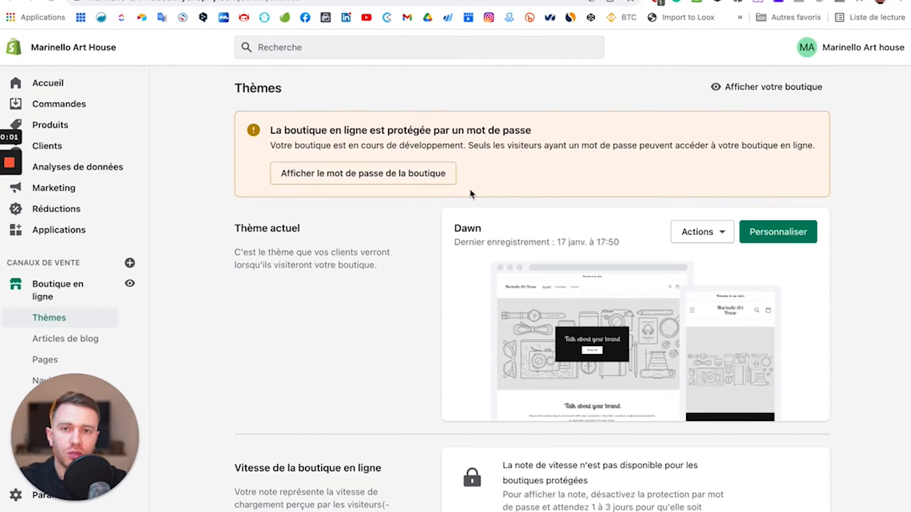
# Open the current Dawn theme for customization and review the sections that make up the home page
pyautogui.click(769, 236)
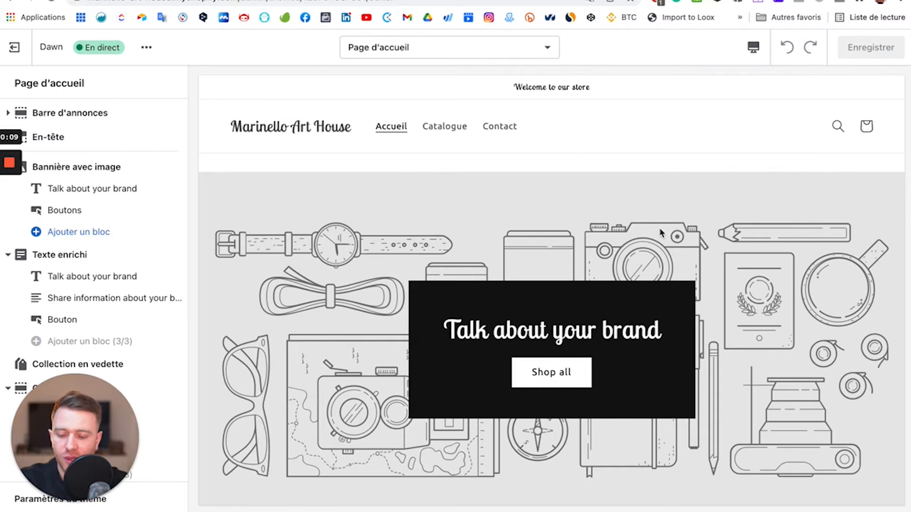
pyautogui.scroll(-3, 529, 289)
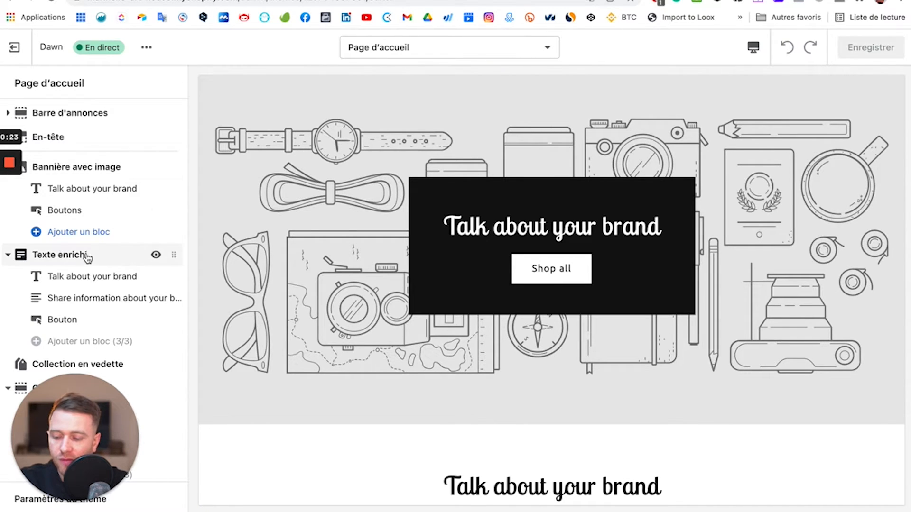
pyautogui.scroll(-1, 141, 275)
pyautogui.scroll(-2, 141, 274)
pyautogui.scroll(-2, 98, 295)
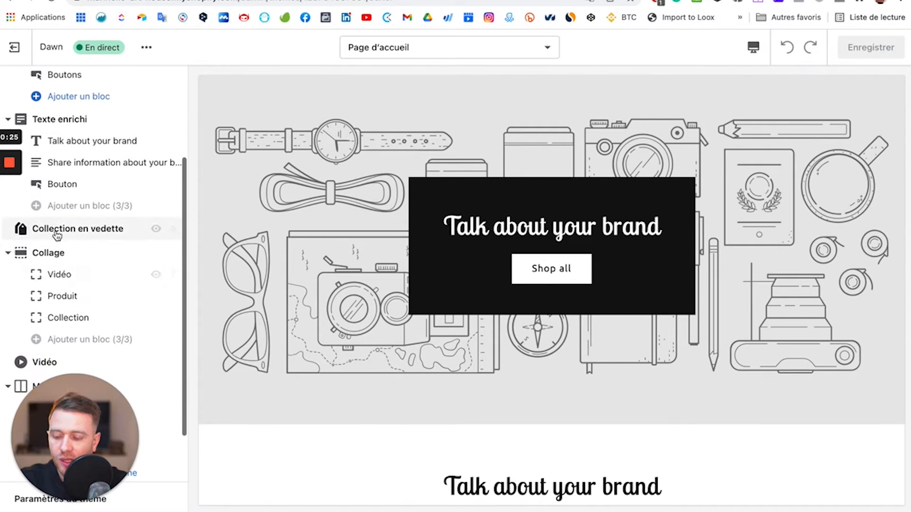
pyautogui.scroll(-2, 70, 338)
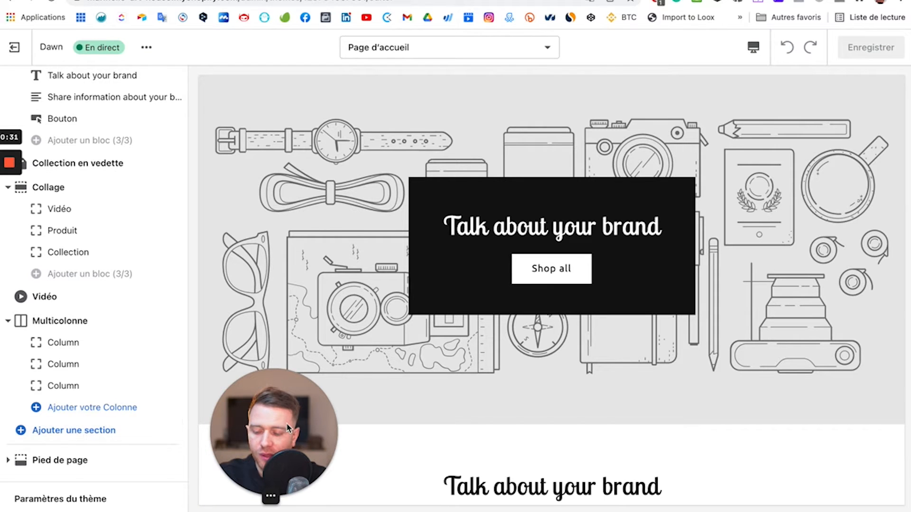
pyautogui.scroll(2, 394, 214)
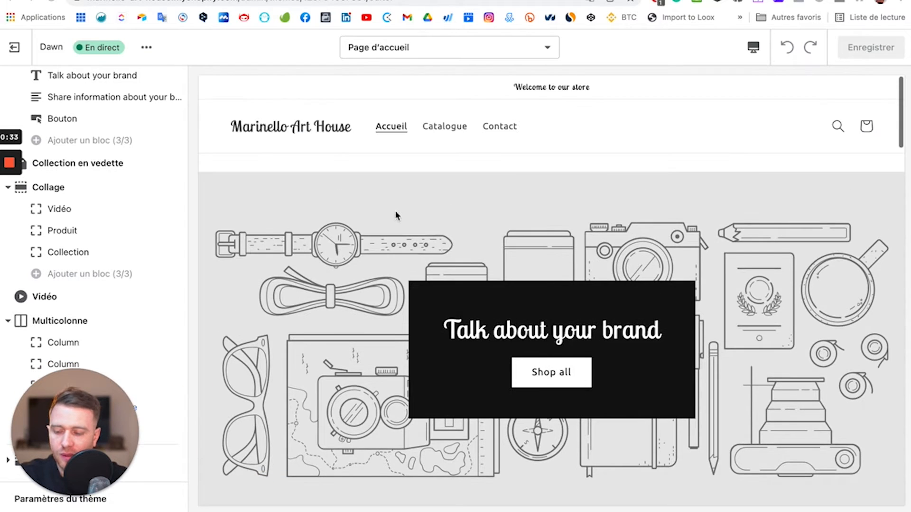
pyautogui.scroll(5, 102, 157)
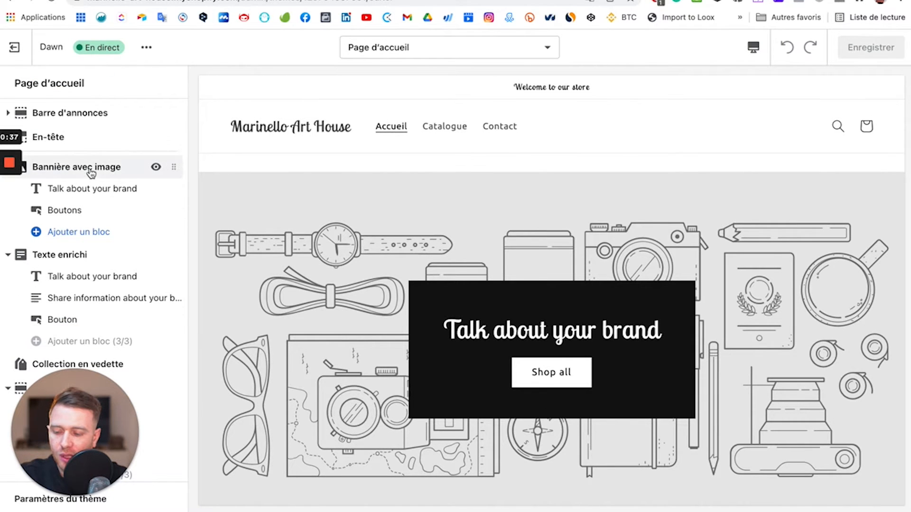
# Start choosing the first image of the Bannière avec image section and open the free Work From Home image collection
pyautogui.click(90, 170)
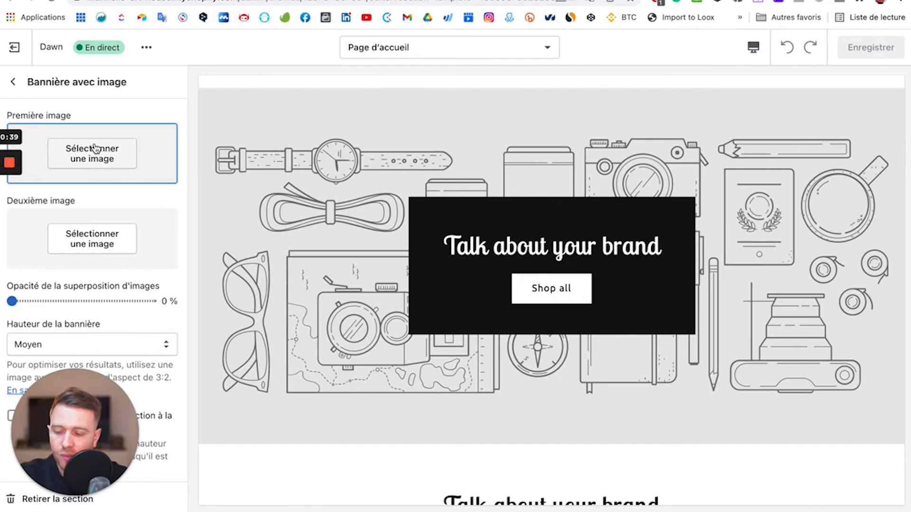
pyautogui.click(95, 149)
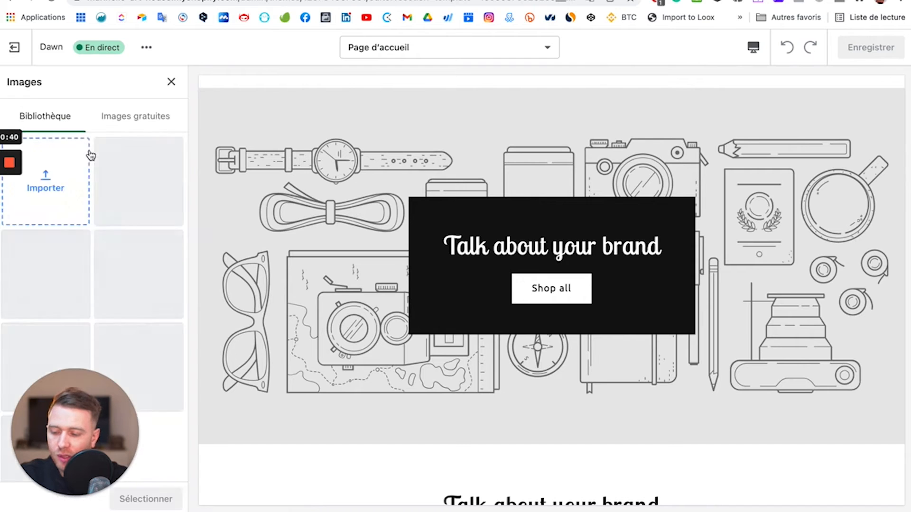
pyautogui.click(106, 121)
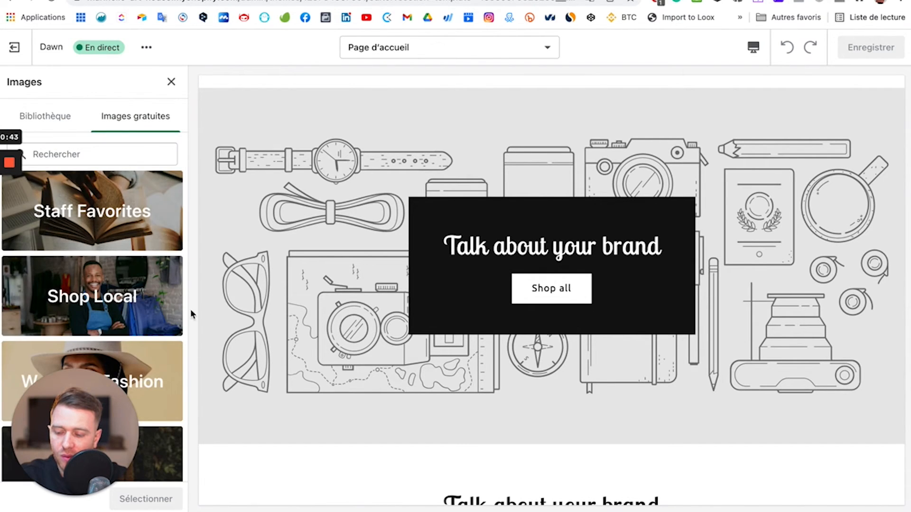
pyautogui.scroll(-2, 98, 297)
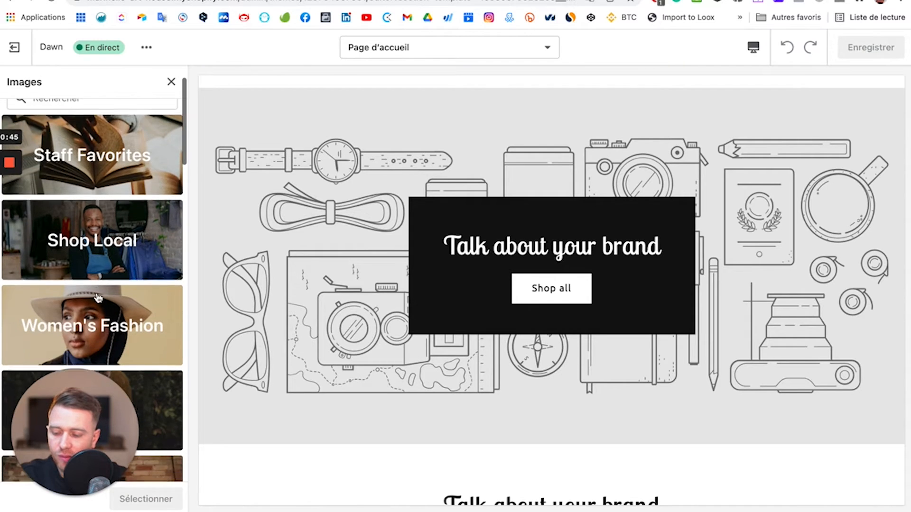
pyautogui.scroll(-20, 98, 297)
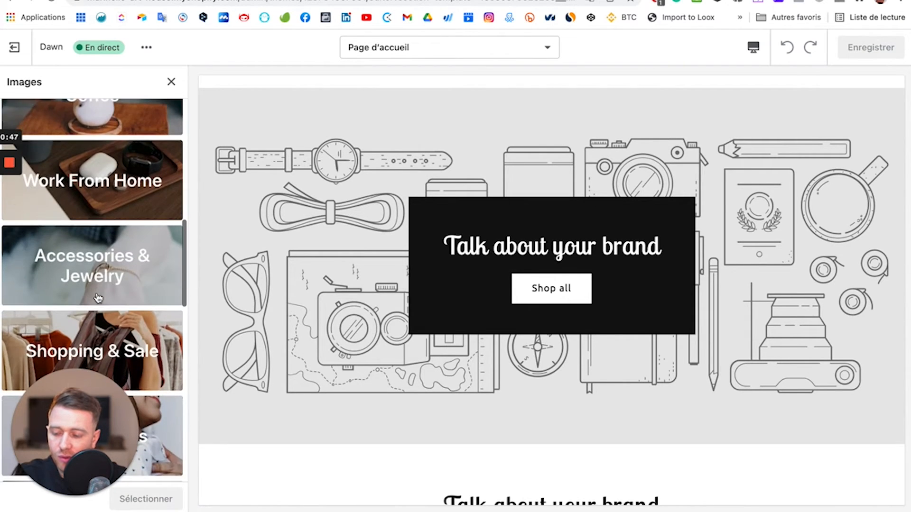
pyautogui.scroll(2, 98, 298)
pyautogui.click(97, 249)
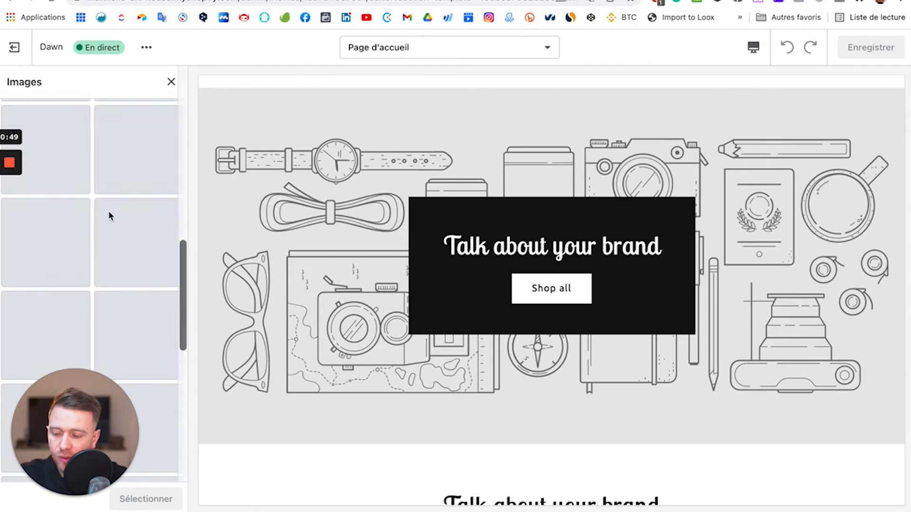
# Try a few Work From Home photos and set the open notebook with the breakfast bowl as the banner's first image
pyautogui.click(153, 245)
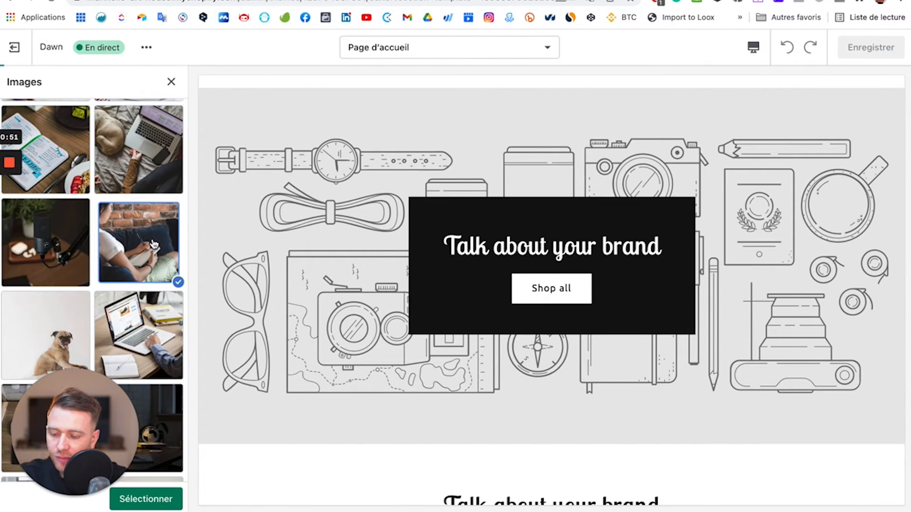
pyautogui.click(156, 374)
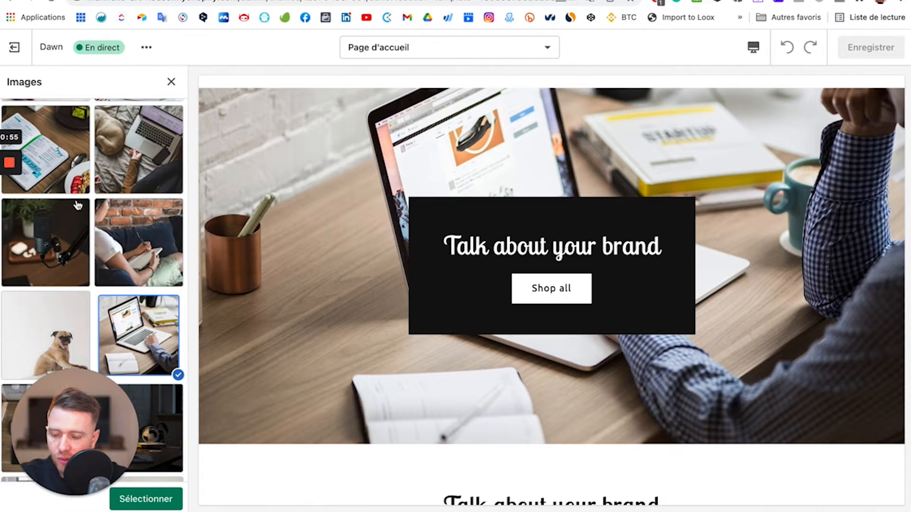
pyautogui.click(57, 166)
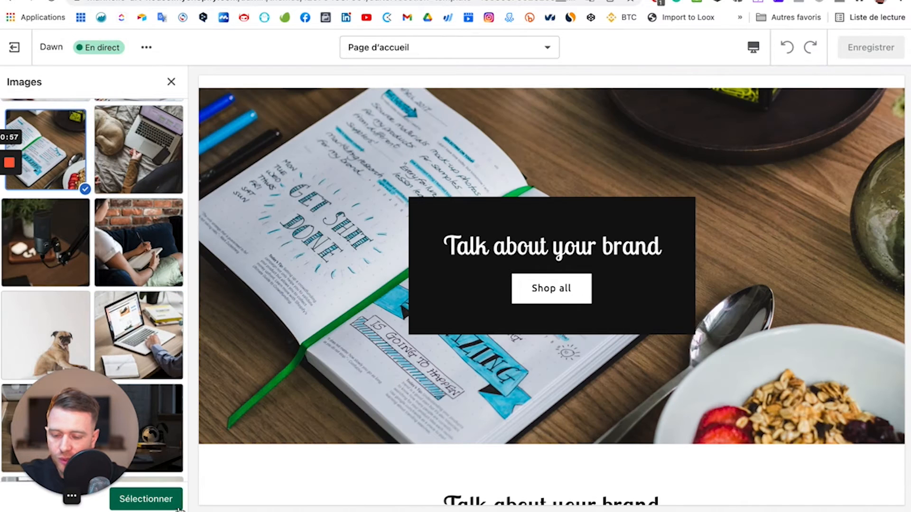
pyautogui.click(178, 503)
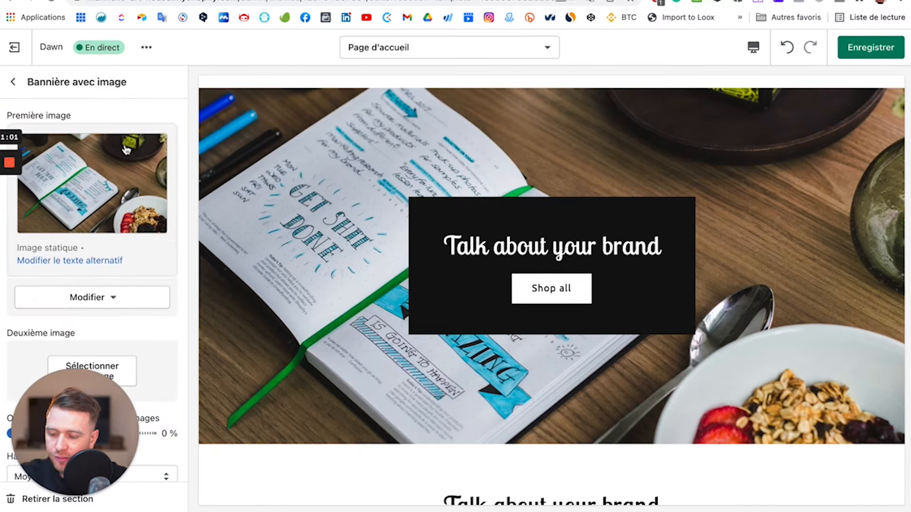
# Pick the kitchen shelf photo with hanging utensils from the library as the banner's second image
pyautogui.scroll(-2, 116, 312)
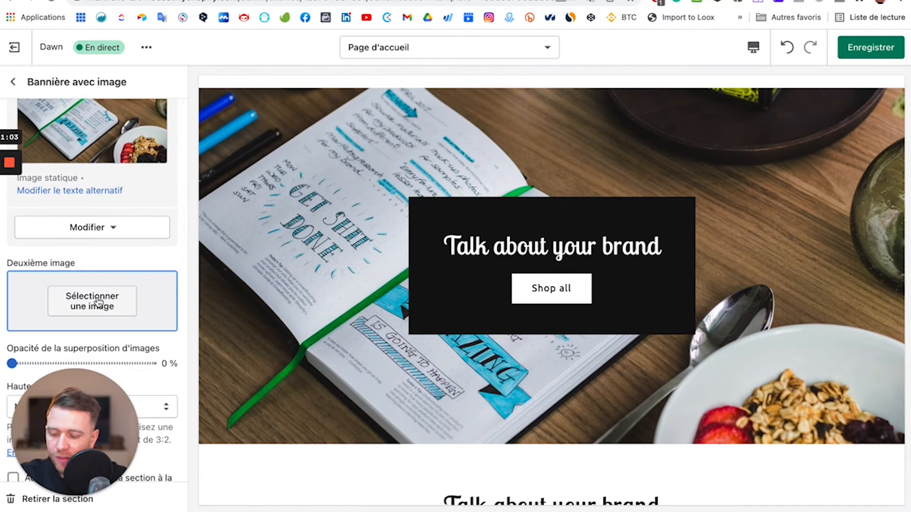
pyautogui.click(97, 302)
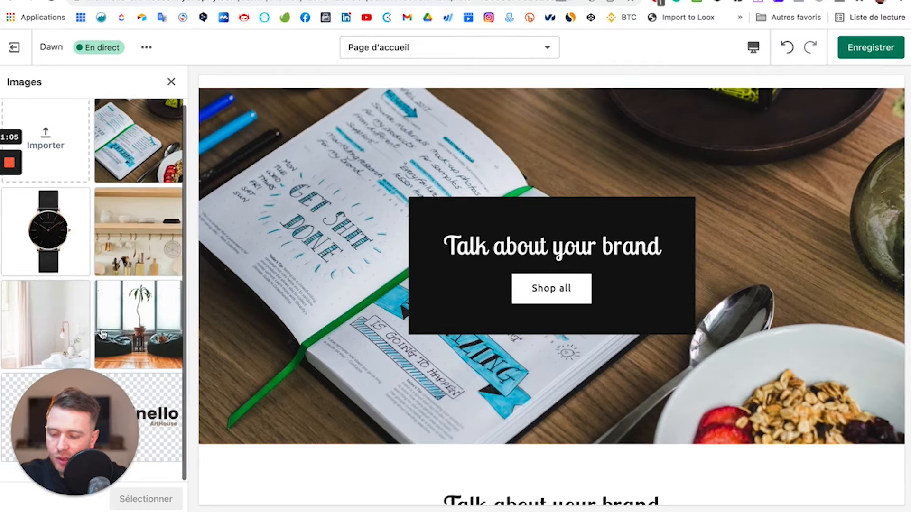
pyautogui.click(138, 231)
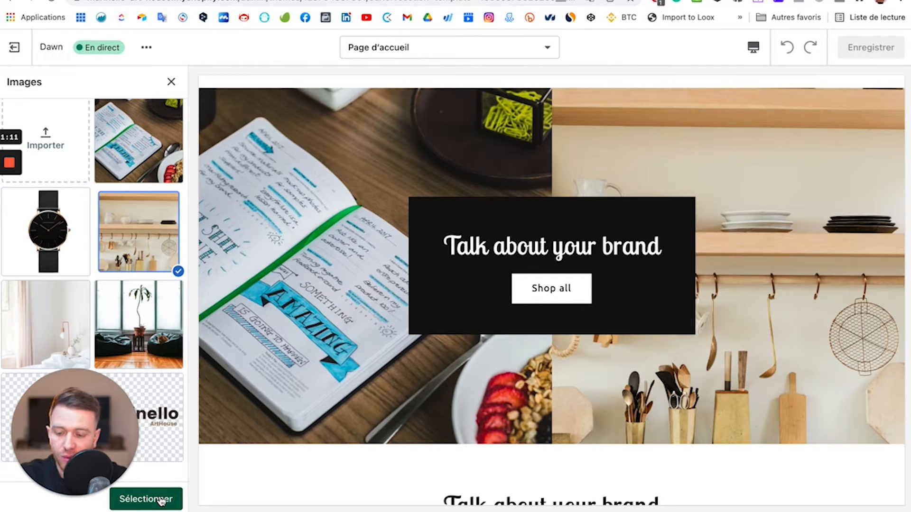
pyautogui.press('Tab')
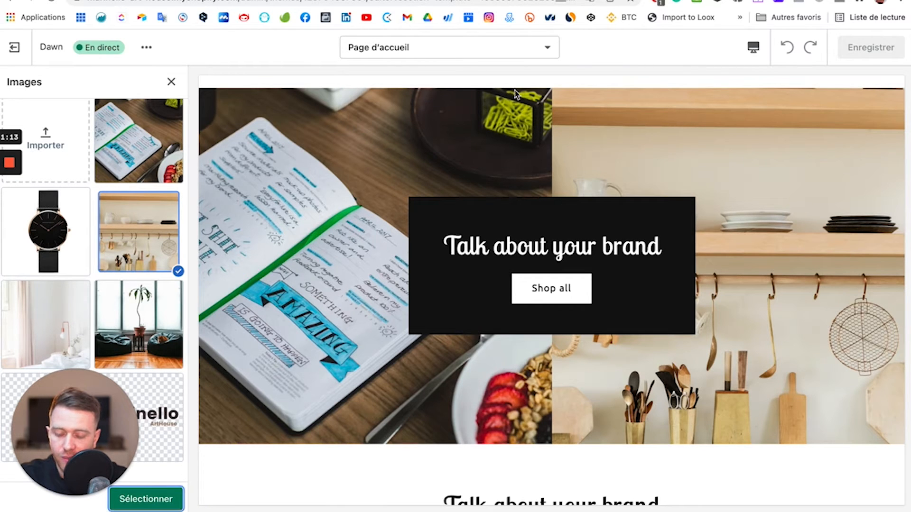
# Preview the two-image banner in the Mobile view and return to the Bureau view to compare
pyautogui.click(753, 47)
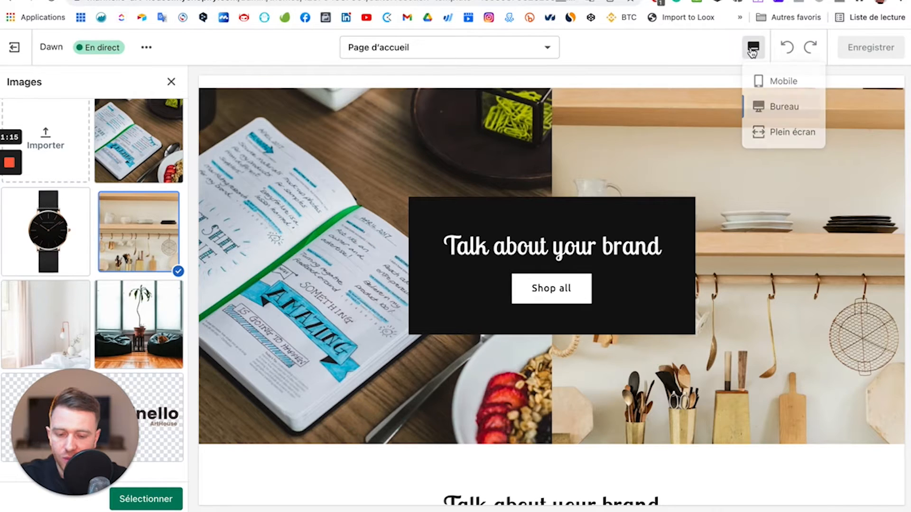
pyautogui.click(773, 85)
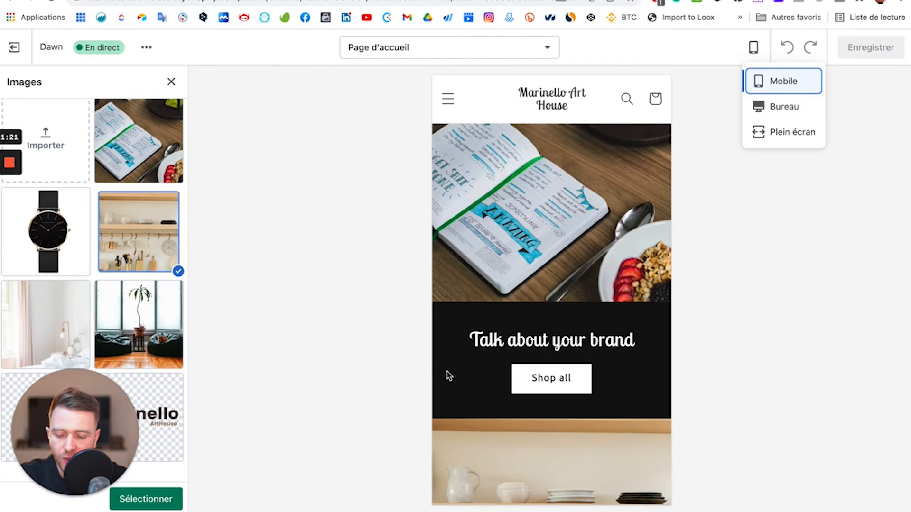
pyautogui.scroll(-3, 580, 415)
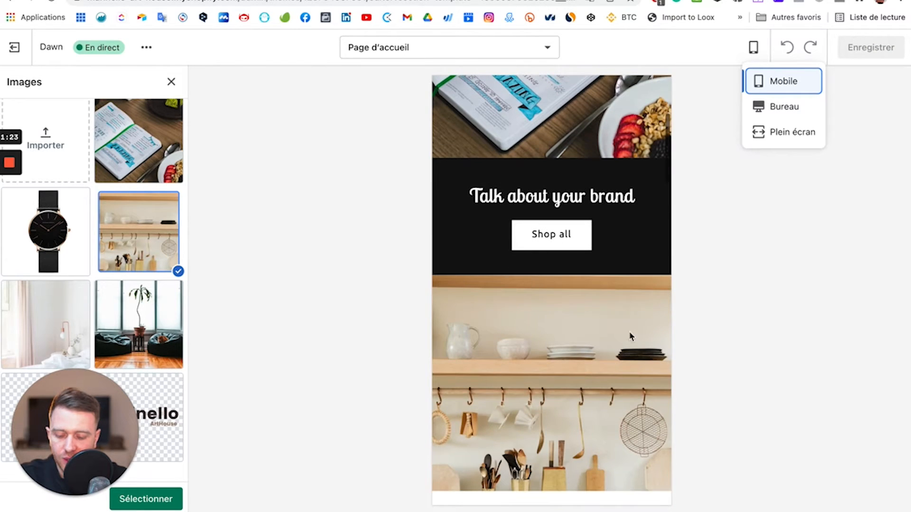
pyautogui.click(776, 107)
pyautogui.scroll(5, 539, 202)
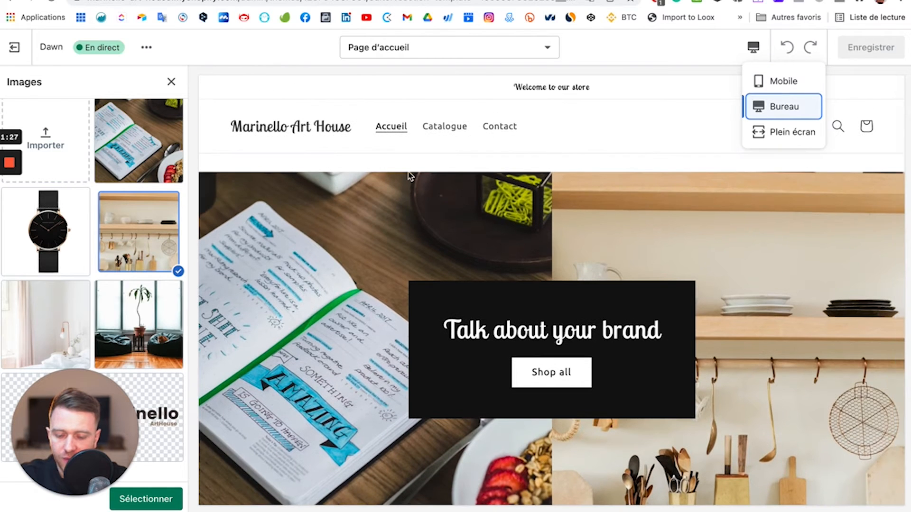
pyautogui.scroll(-3, 604, 349)
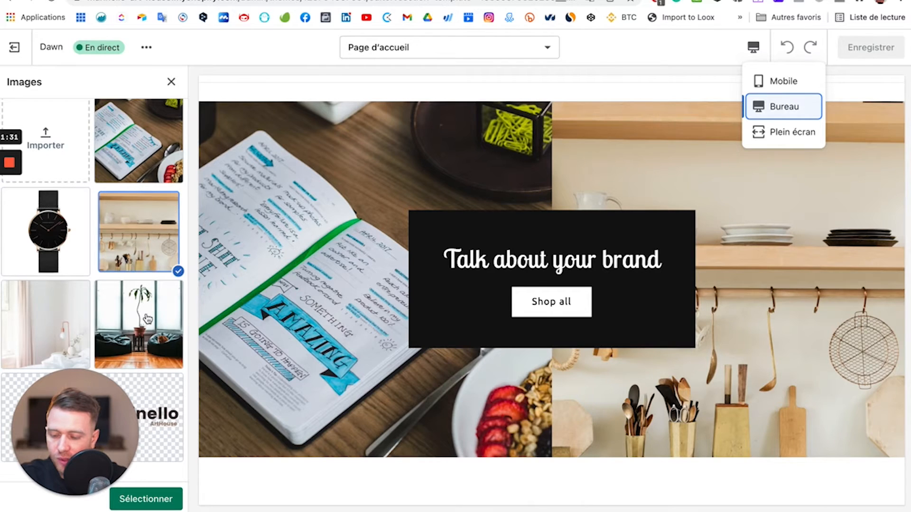
# Close the image library without keeping the kitchen shelf photo as the banner's second image
pyautogui.click(169, 82)
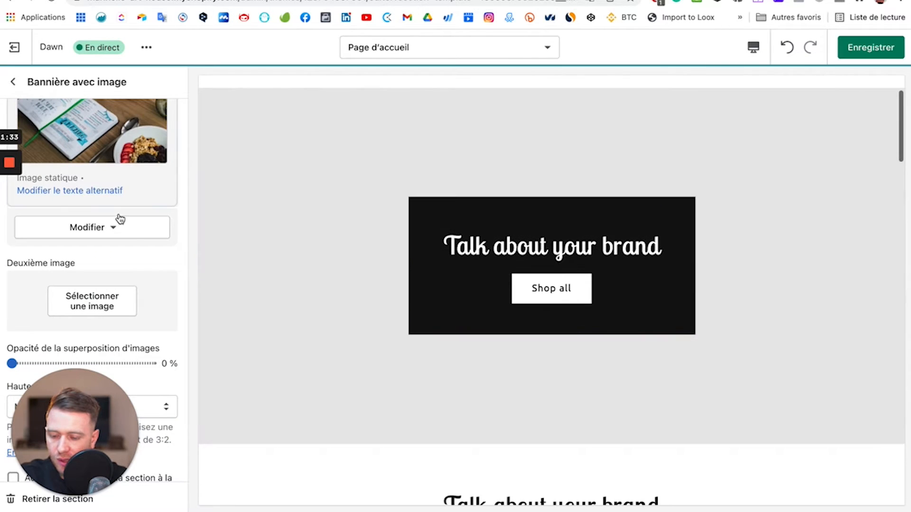
pyautogui.scroll(1, 90, 299)
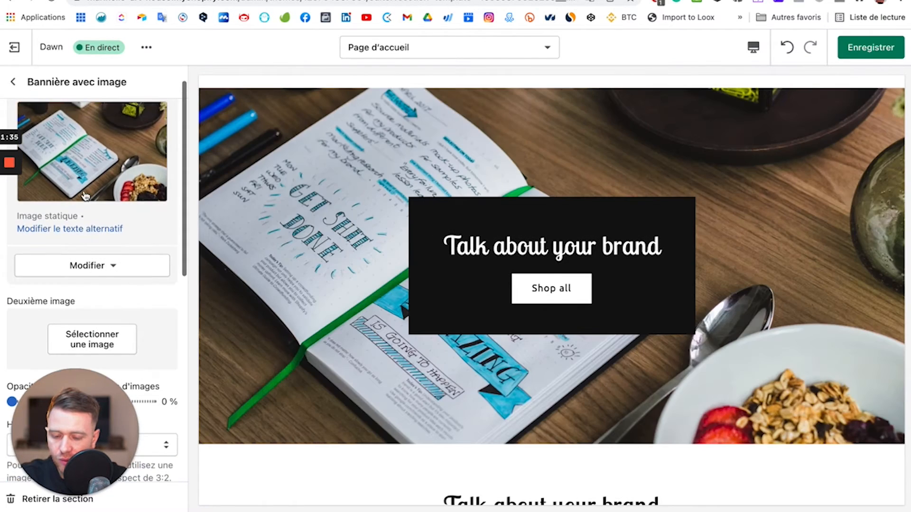
pyautogui.scroll(-3, 90, 298)
pyautogui.scroll(-1, 90, 299)
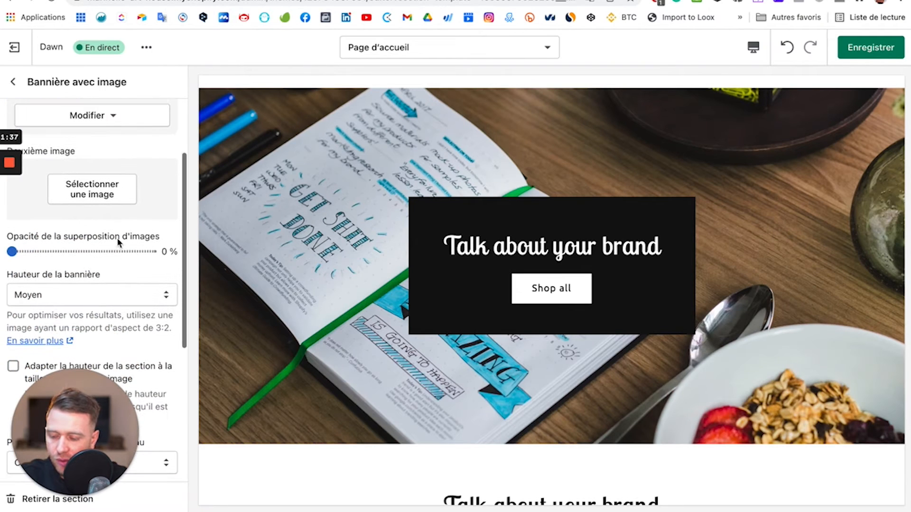
# Try an image overlay opacity of 50 % on the banner and reduce it to 10 %
pyautogui.moveTo(39, 252); pyautogui.dragTo(79, 251)
pyautogui.scroll(-1, 112, 263)
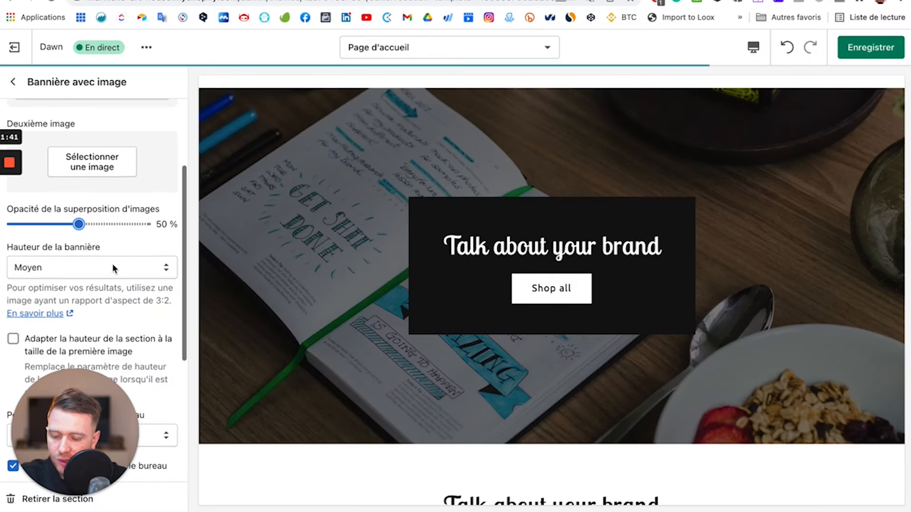
pyautogui.click(28, 224)
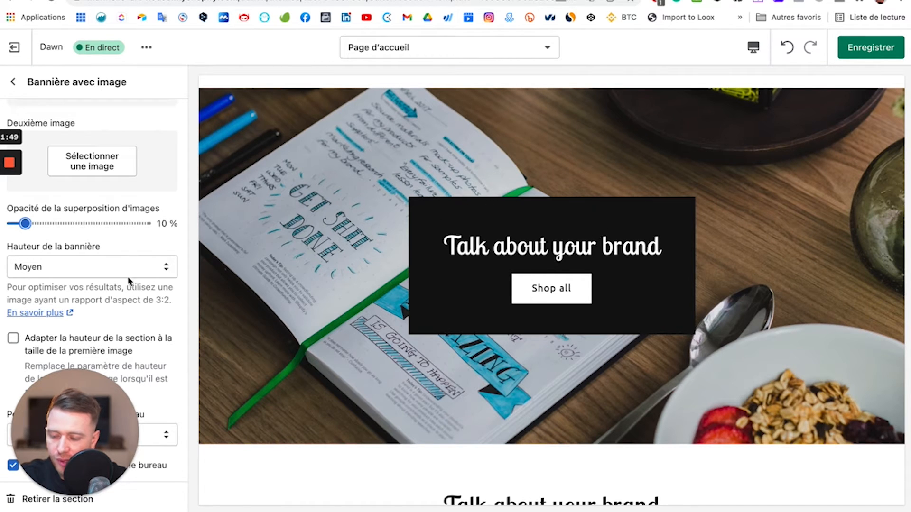
# Set the banner height to Petit
pyautogui.scroll(-1, 128, 281)
pyautogui.scroll(3, 403, 329)
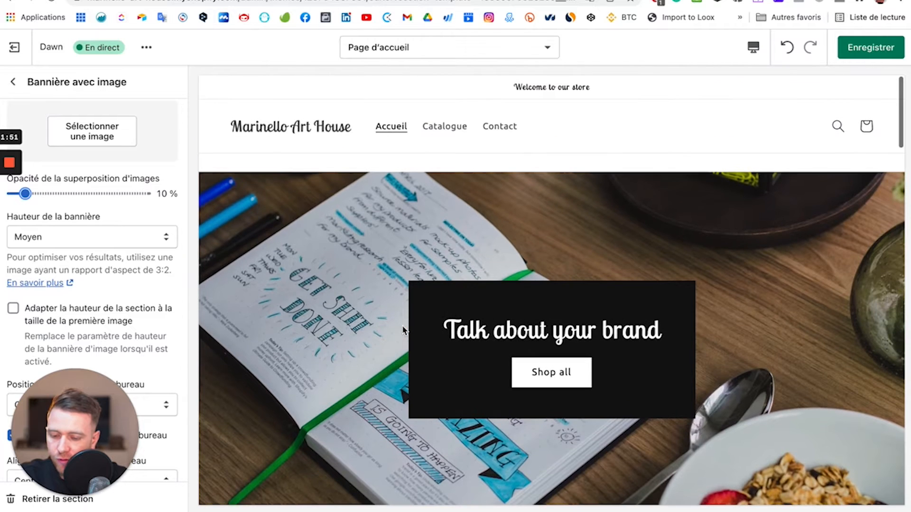
pyautogui.click(138, 241)
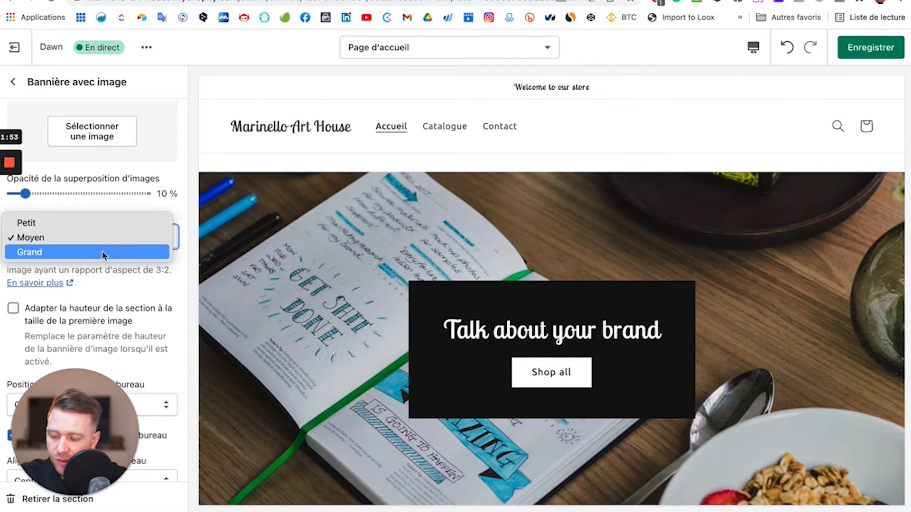
pyautogui.click(104, 226)
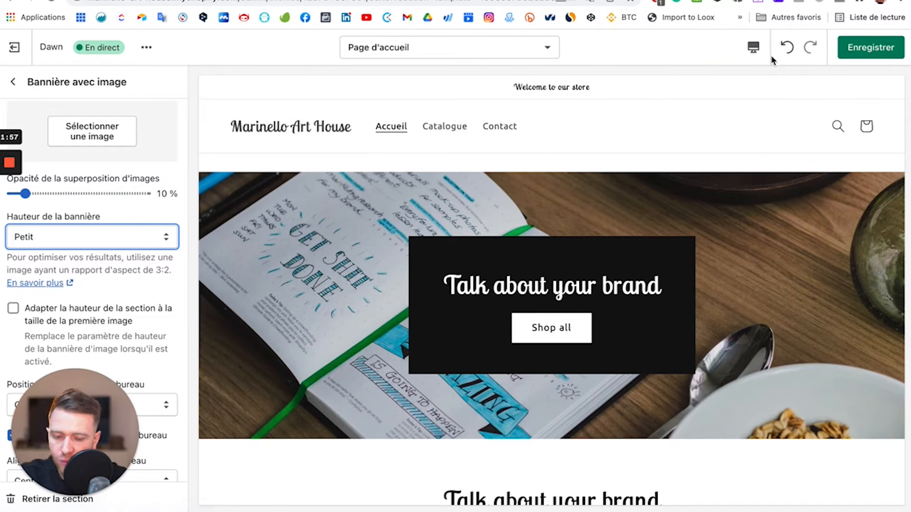
# Preview the small banner in the Plein écran and Mobile views and return to the Bureau view
pyautogui.click(751, 52)
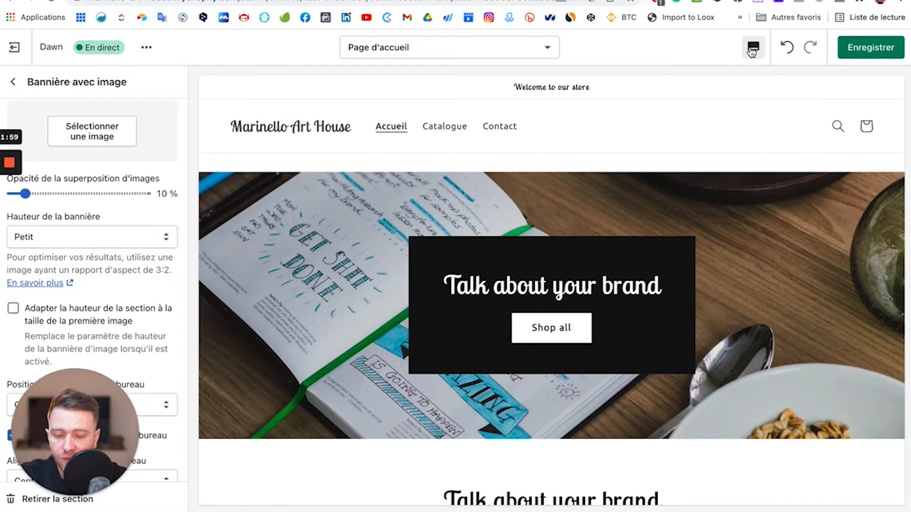
pyautogui.click(460, 189)
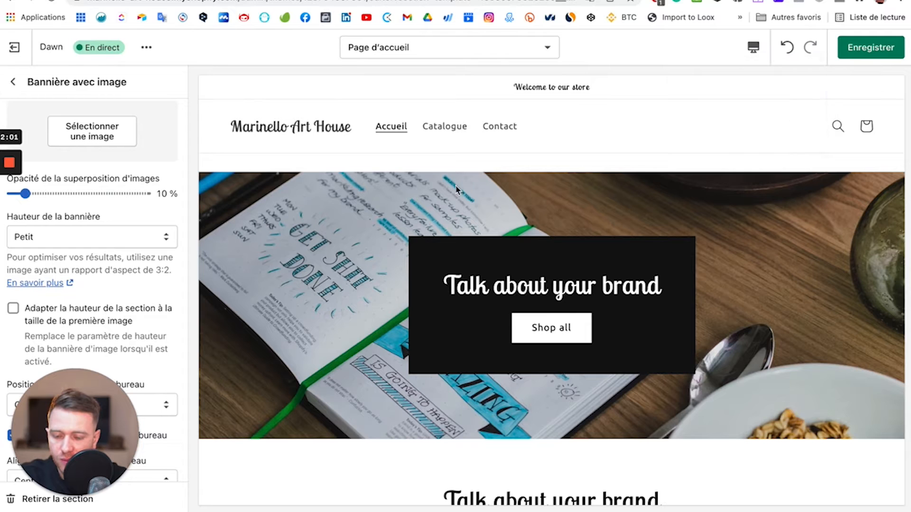
pyautogui.click(757, 54)
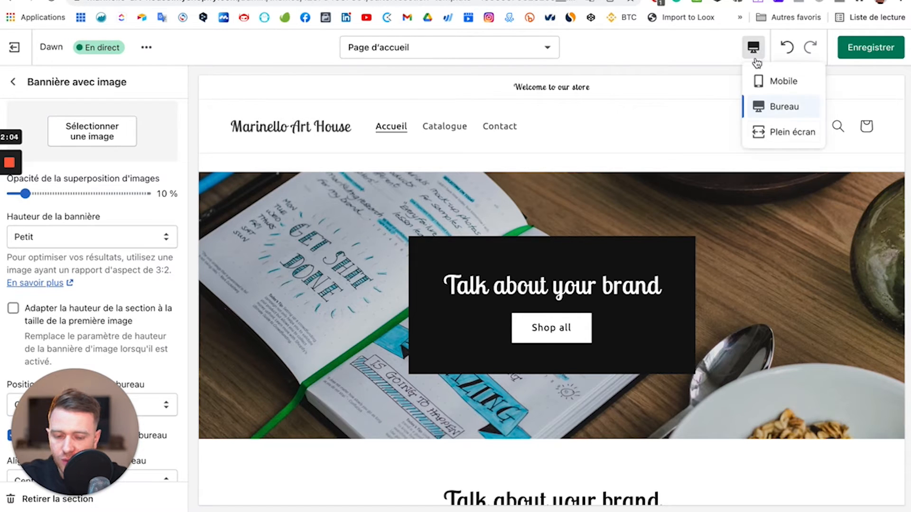
pyautogui.click(761, 135)
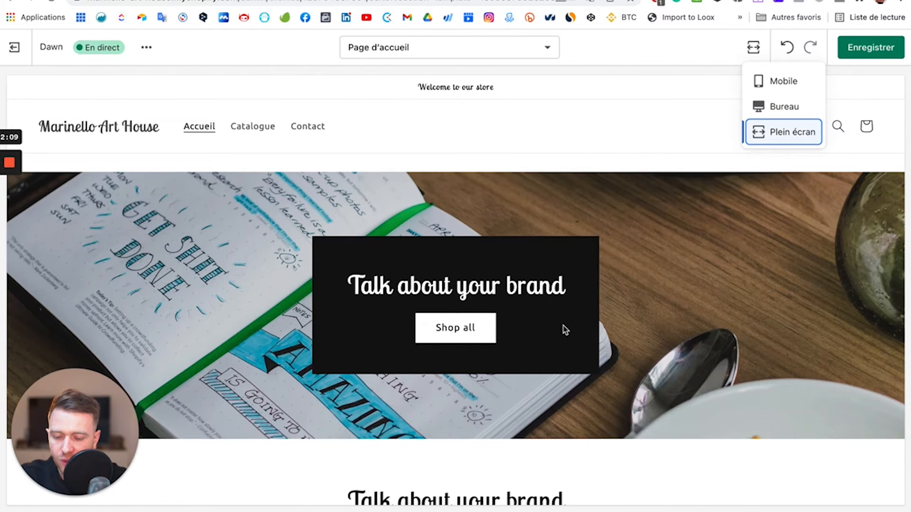
pyautogui.scroll(-1, 540, 392)
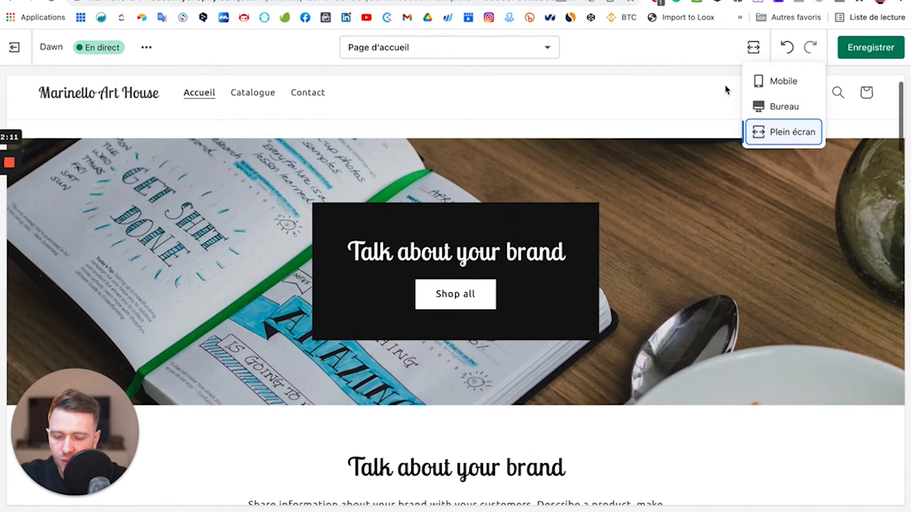
pyautogui.click(760, 106)
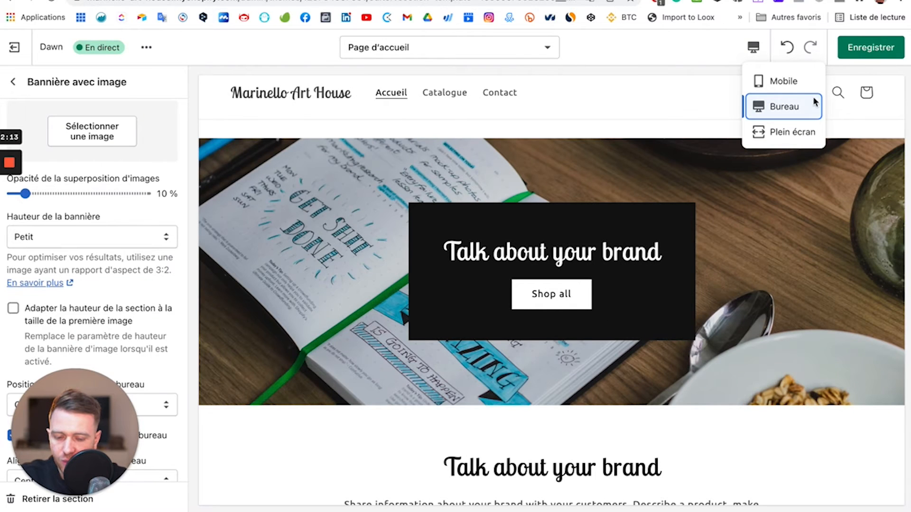
pyautogui.click(787, 81)
pyautogui.scroll(-2, 539, 264)
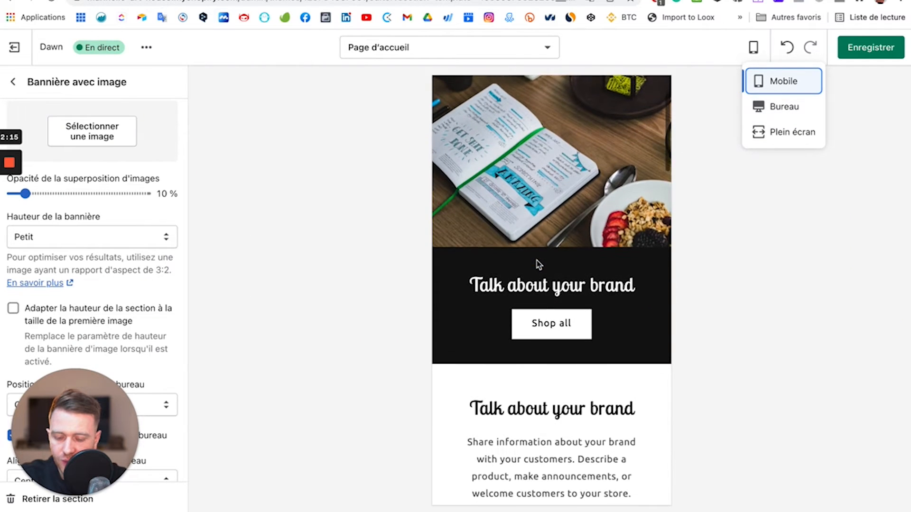
pyautogui.scroll(3, 538, 264)
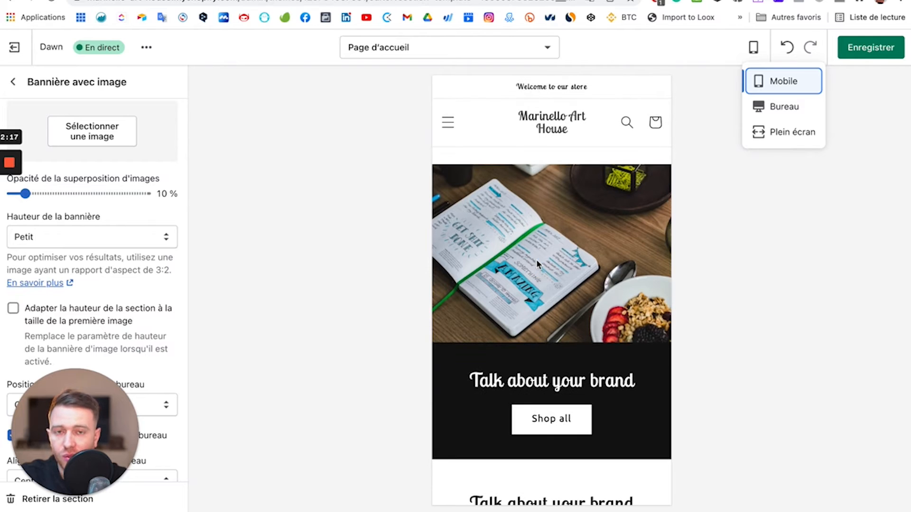
pyautogui.click(765, 107)
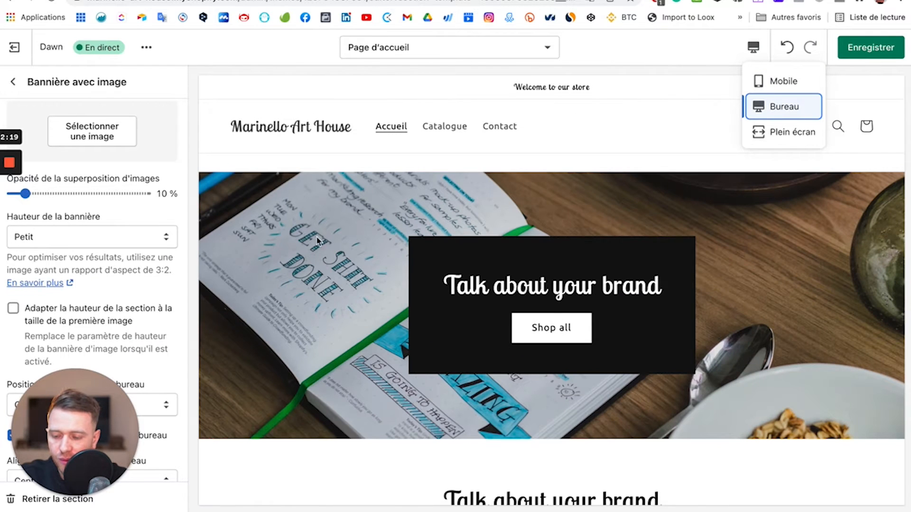
# Try adapting the section height to the first image's size, check the preview and turn the option off again
pyautogui.scroll(-3, 53, 303)
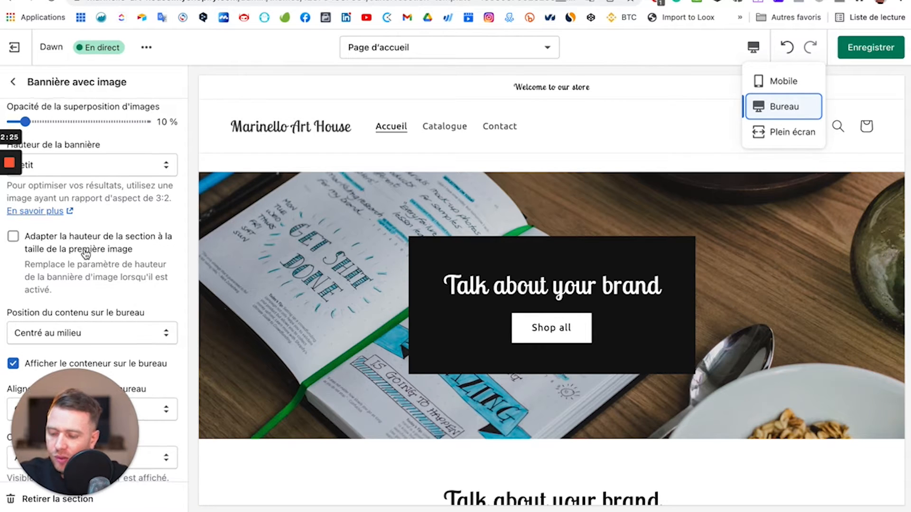
pyautogui.scroll(-1, 50, 247)
pyautogui.click(62, 207)
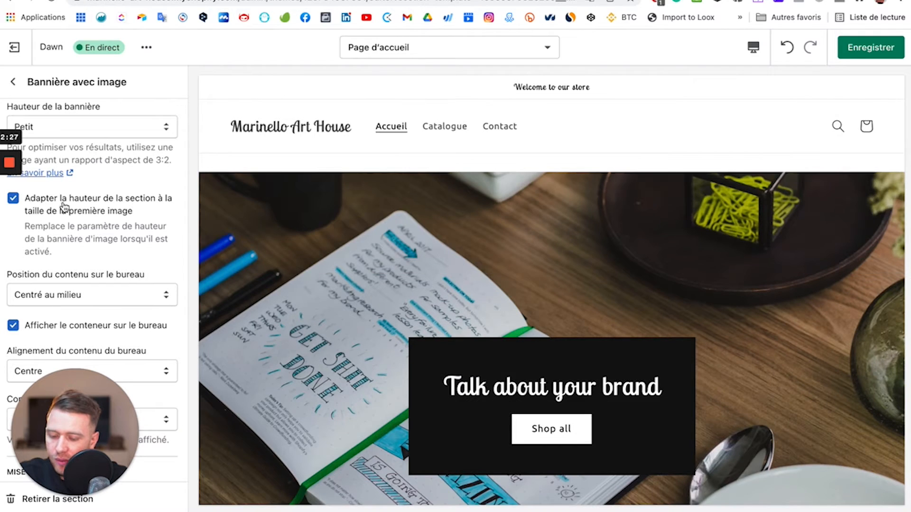
pyautogui.scroll(-5, 425, 357)
pyautogui.scroll(5, 425, 356)
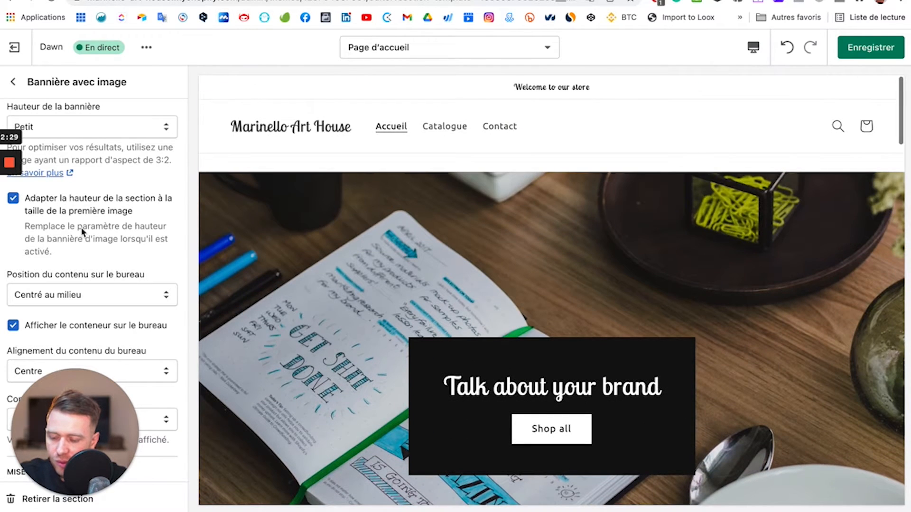
pyautogui.click(85, 211)
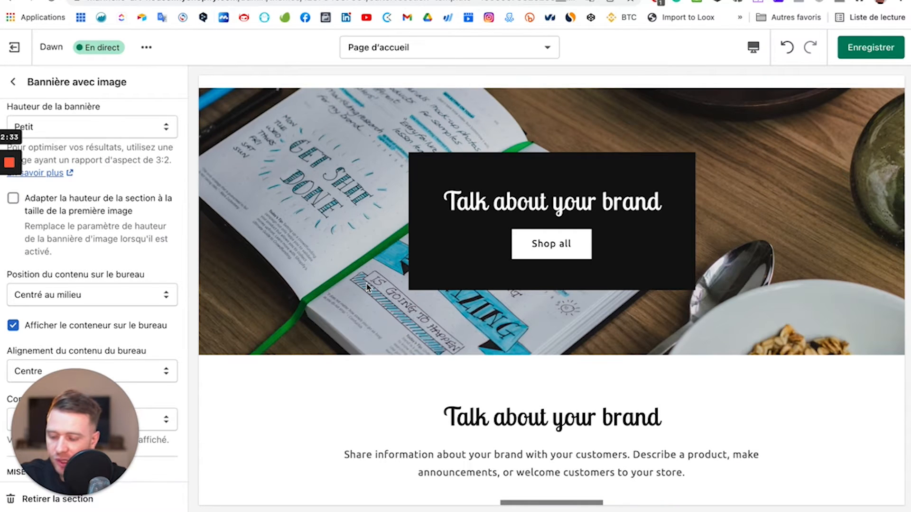
# Set the banner's desktop content position to En haut au centre and hide the content container on desktop
pyautogui.scroll(-2, 372, 332)
pyautogui.click(81, 290)
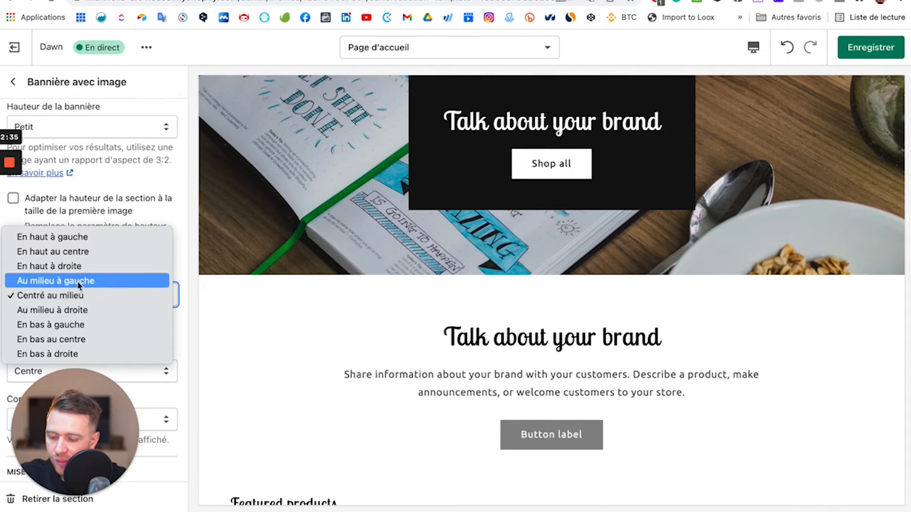
pyautogui.click(95, 252)
pyautogui.scroll(-2, 98, 295)
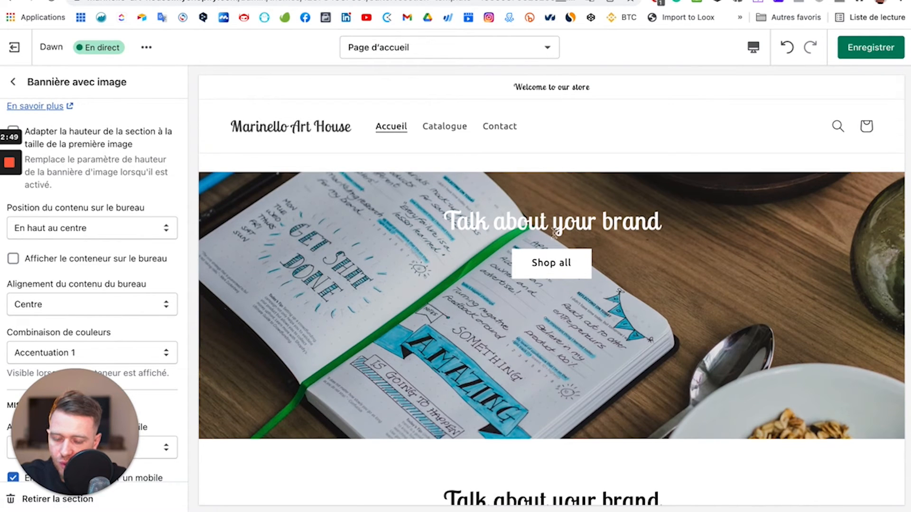
# Set the banner's image overlay opacity to 40 %
pyautogui.scroll(5, 133, 219)
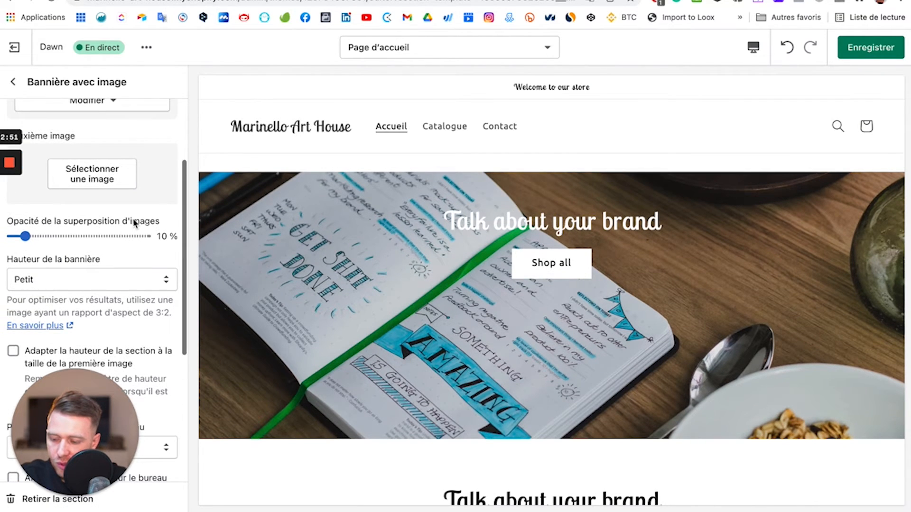
pyautogui.moveTo(29, 235); pyautogui.dragTo(75, 236)
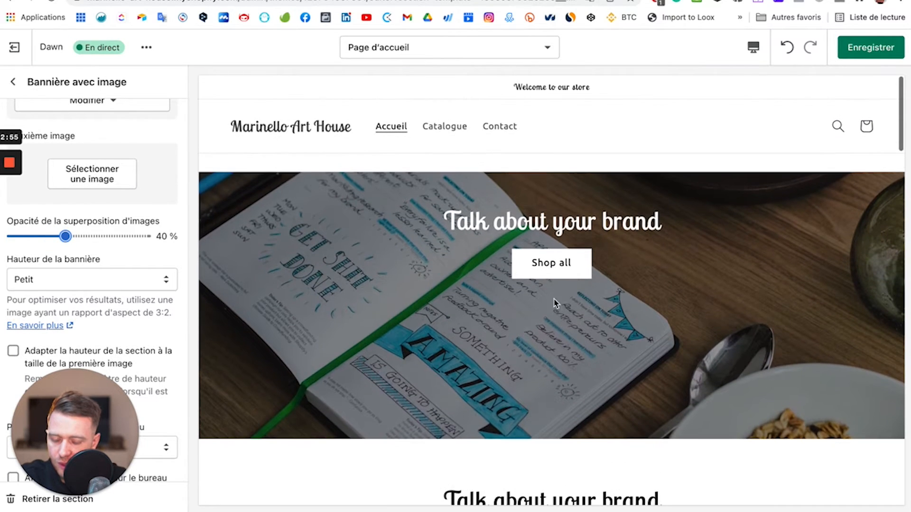
# Try the Accentuation 2 colour scheme for the banner and set it to Arrière-plan 1
pyautogui.scroll(-6, 106, 327)
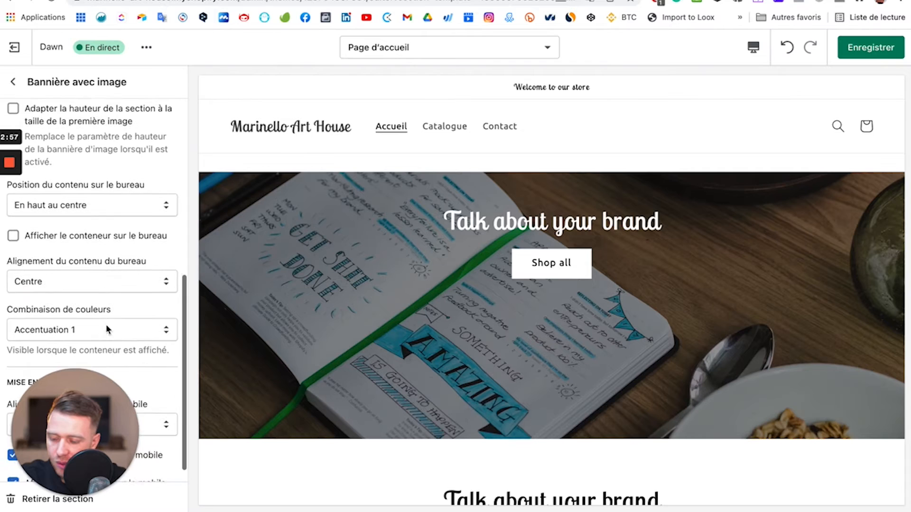
pyautogui.click(116, 314)
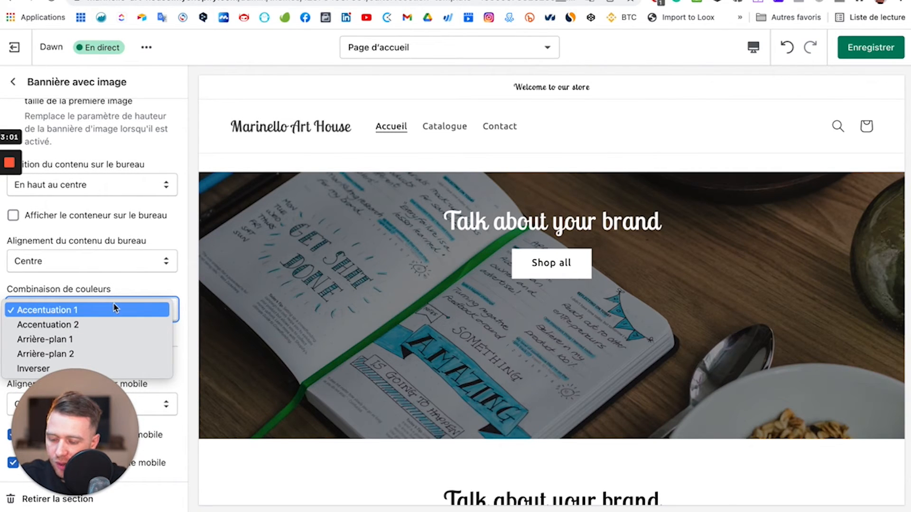
pyautogui.click(59, 324)
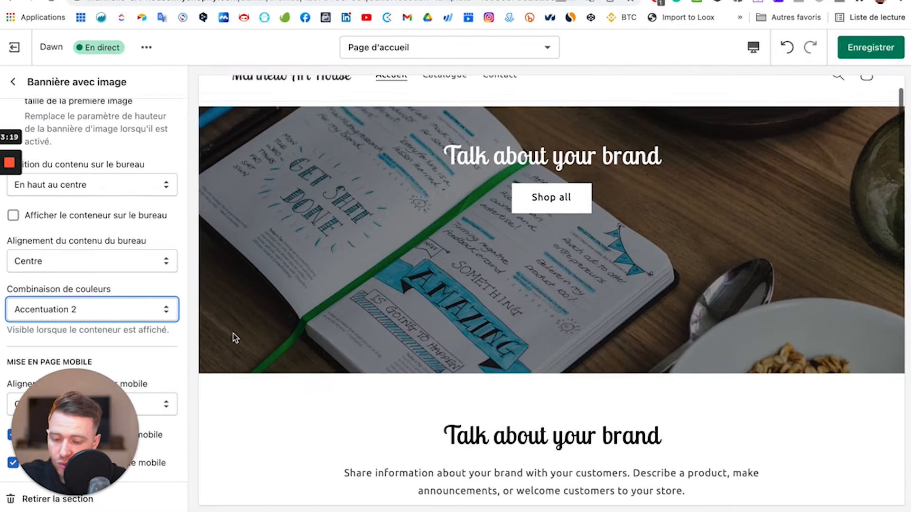
pyautogui.click(109, 301)
pyautogui.click(81, 326)
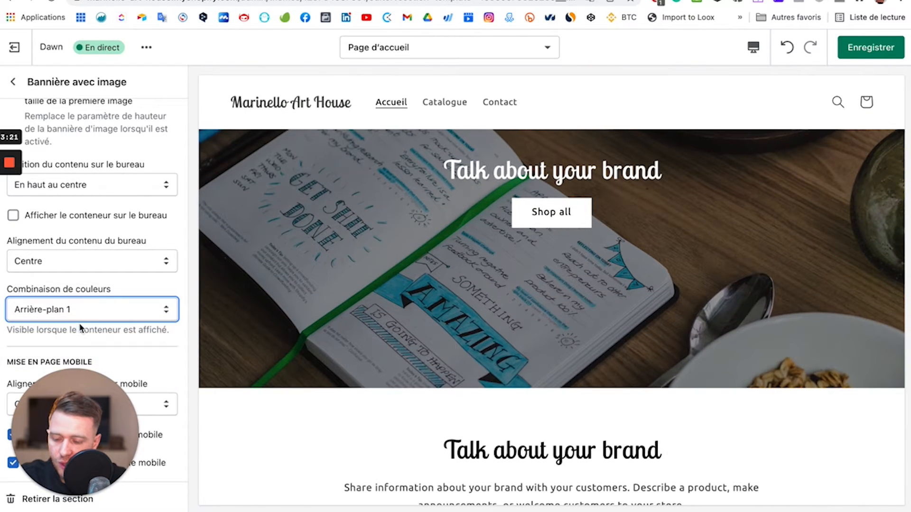
# Try aligning the banner's desktop content to Droite and set the alignment to Gauche
pyautogui.scroll(1, 147, 311)
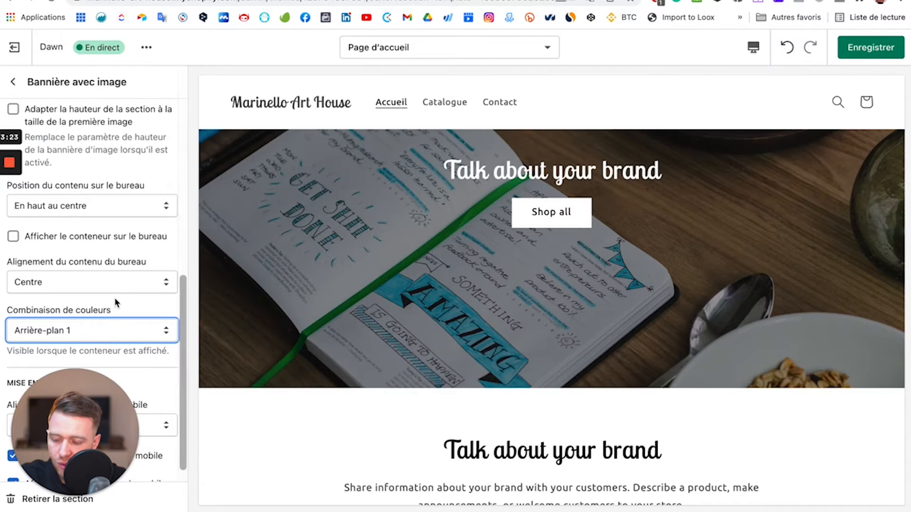
pyautogui.scroll(-1, 115, 298)
pyautogui.click(114, 277)
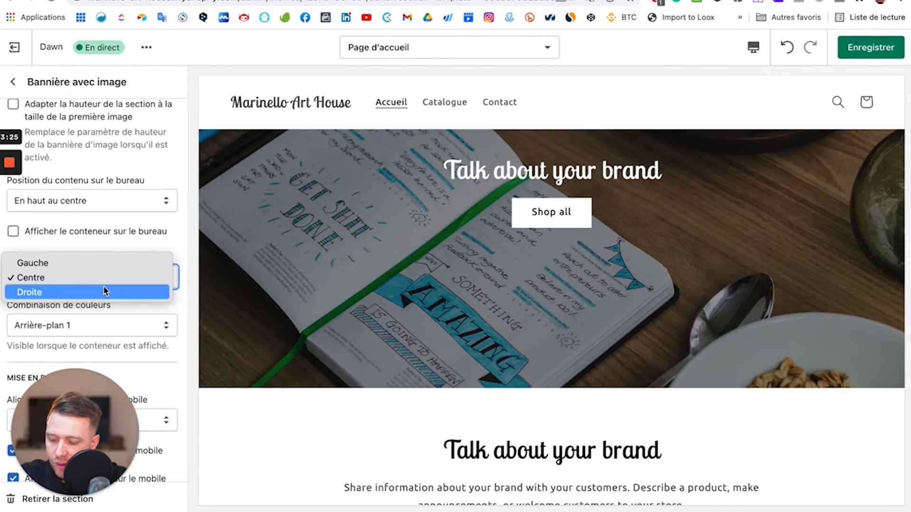
pyautogui.click(105, 291)
pyautogui.click(107, 276)
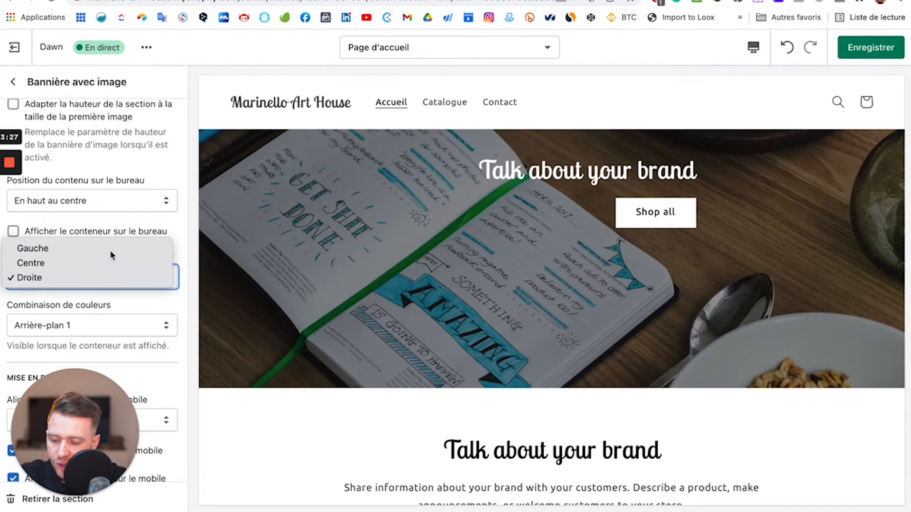
pyautogui.click(111, 253)
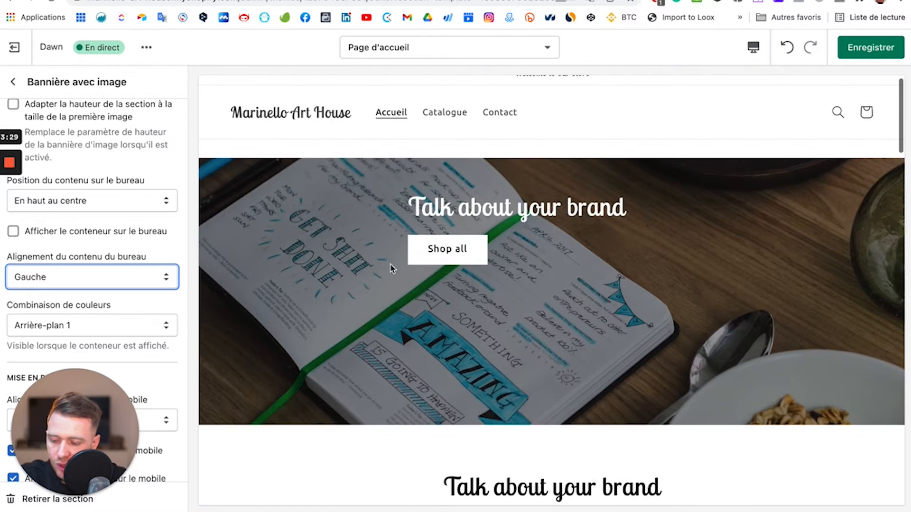
pyautogui.scroll(-1, 113, 247)
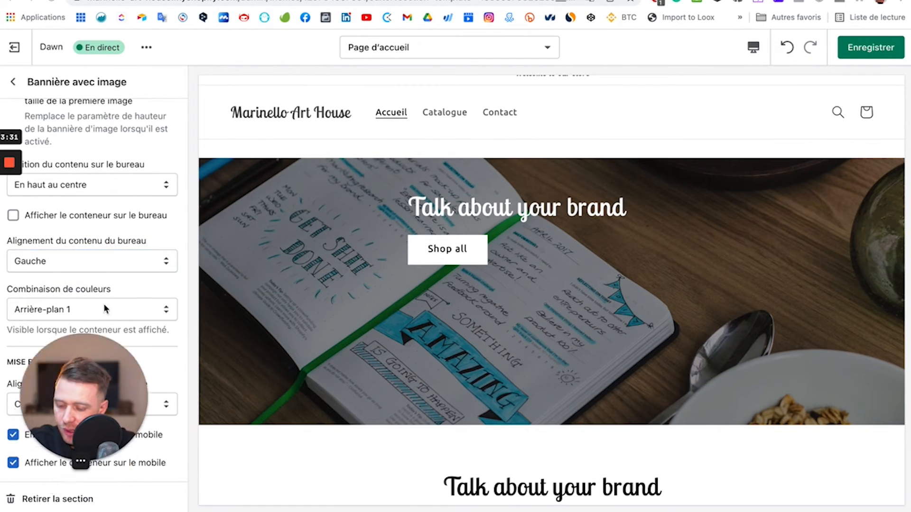
pyautogui.moveTo(104, 402); pyautogui.dragTo(116, 250)
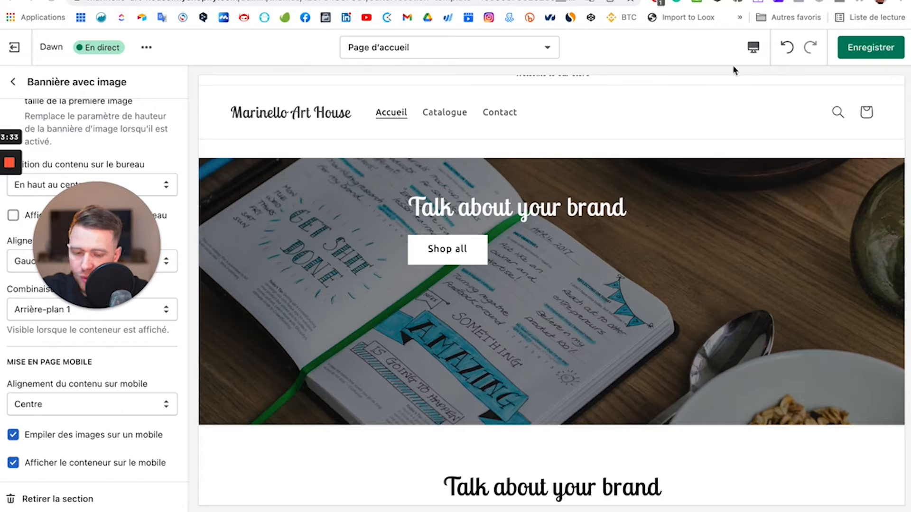
# Preview the home page in the mobile view and set the banner's mobile content alignment to Droite after trying Gauche
pyautogui.click(754, 47)
pyautogui.click(759, 81)
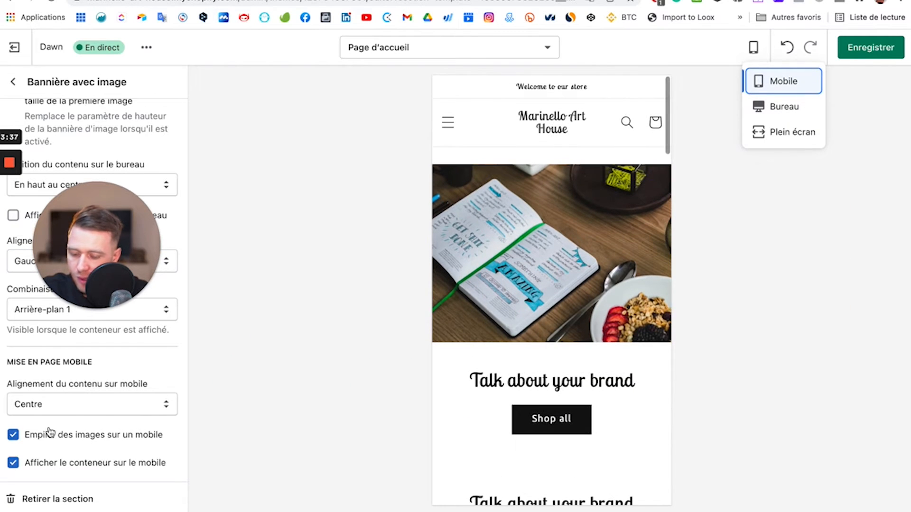
pyautogui.click(72, 404)
pyautogui.click(73, 394)
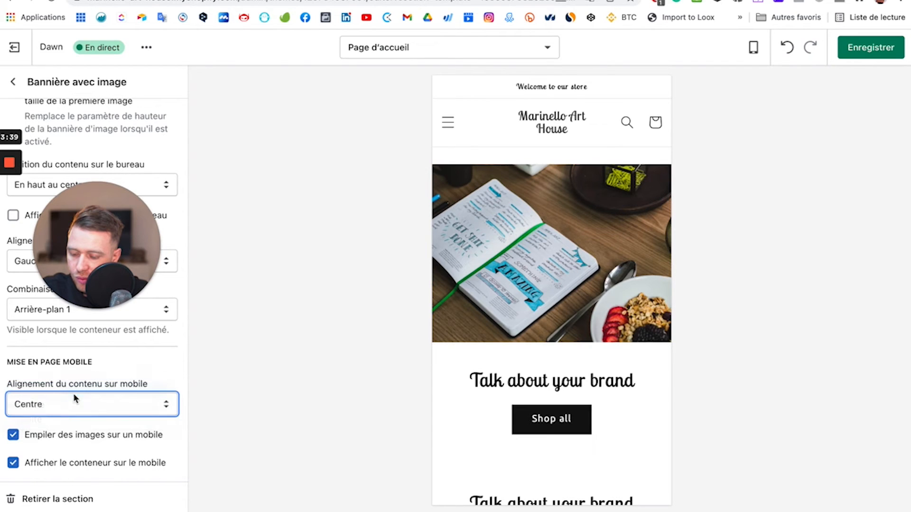
pyautogui.click(72, 411)
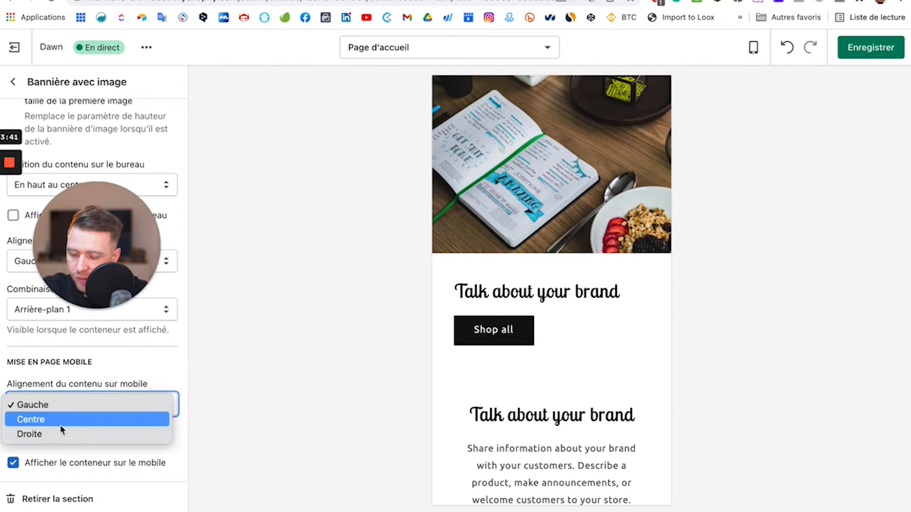
pyautogui.click(62, 432)
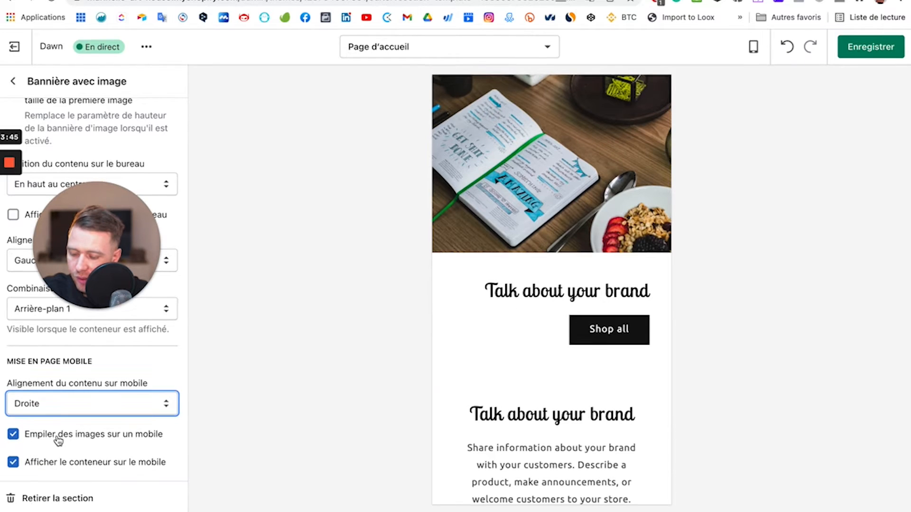
# Disable image stacking on mobile for the banner, and try hiding the mobile content container before showing it again
pyautogui.click(35, 441)
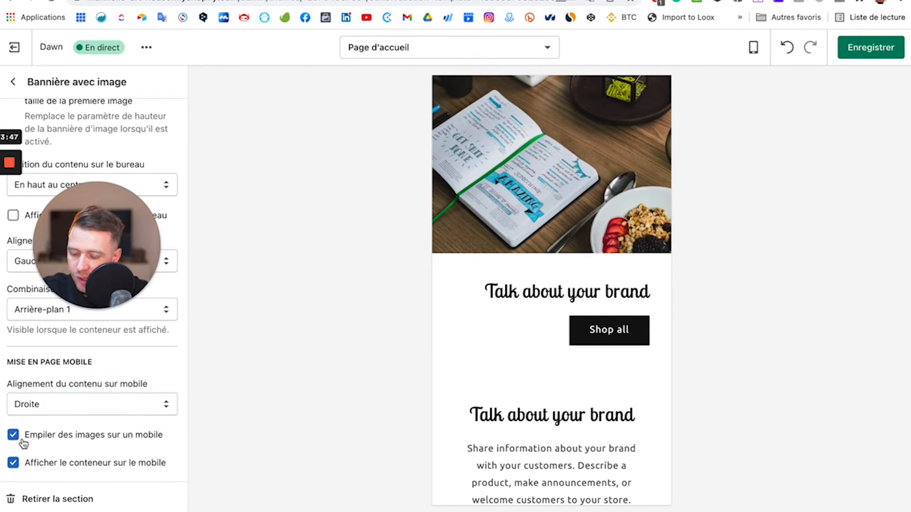
pyautogui.click(14, 464)
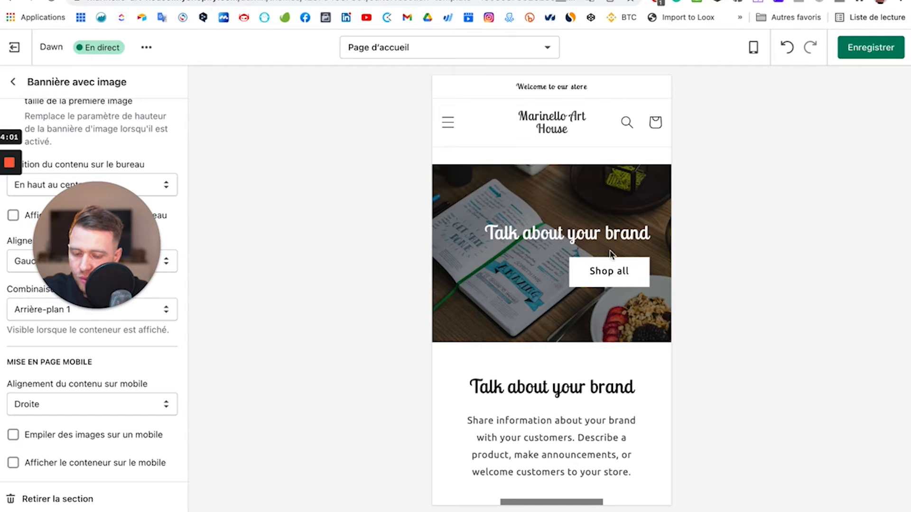
pyautogui.click(42, 465)
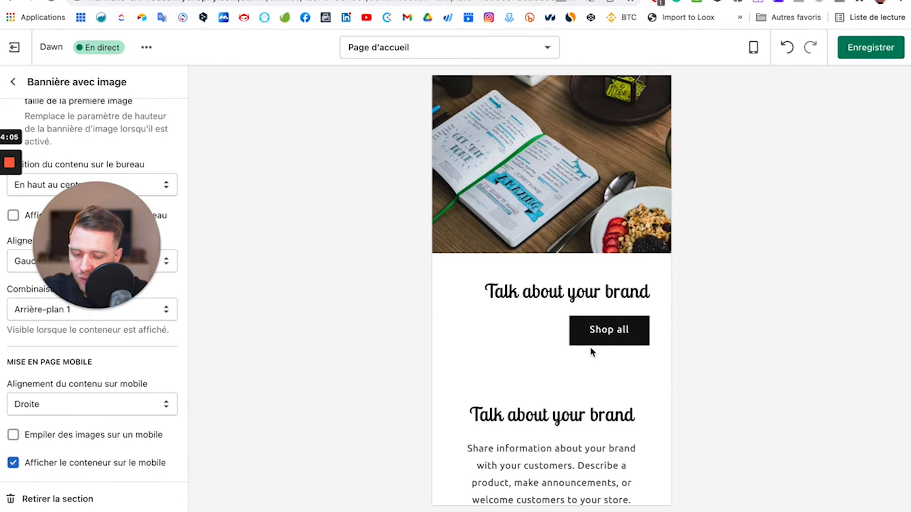
pyautogui.moveTo(102, 281); pyautogui.dragTo(73, 467)
pyautogui.scroll(3, 645, 199)
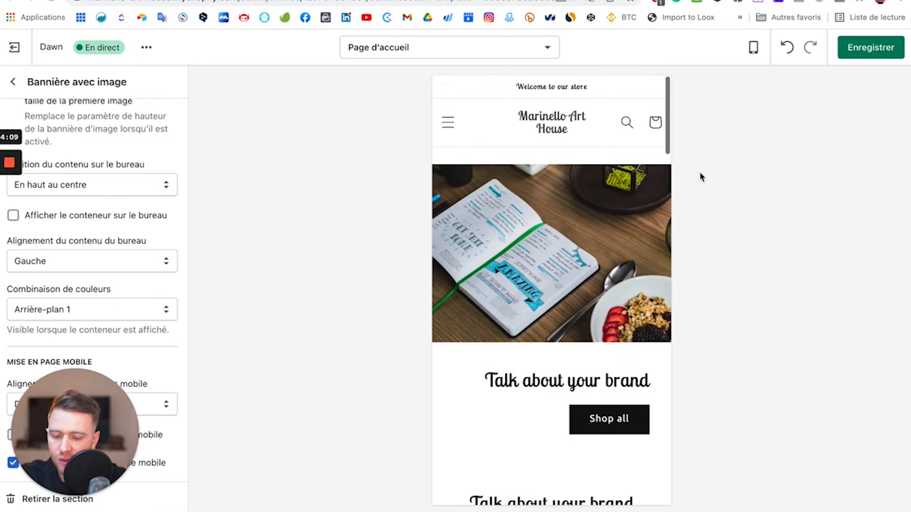
# Return the preview to the desktop view and set the banner's desktop content position to Centré au milieu
pyautogui.click(754, 47)
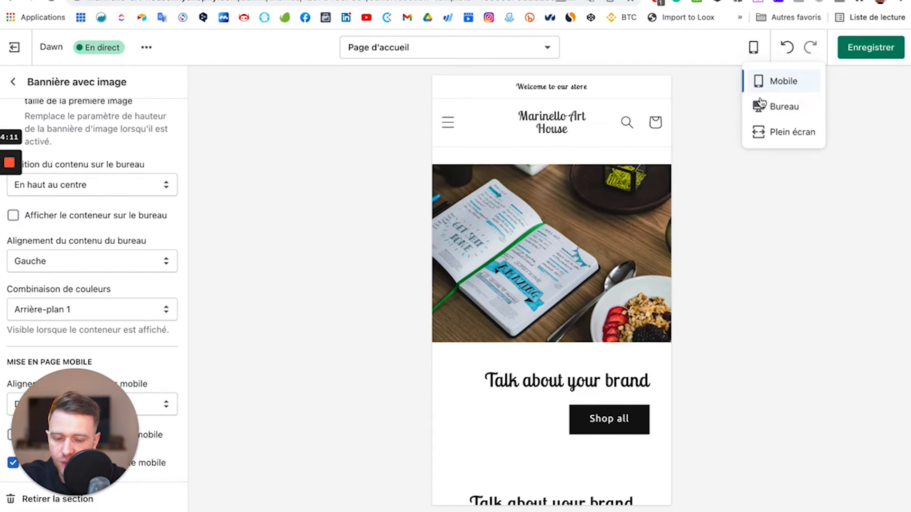
pyautogui.click(760, 105)
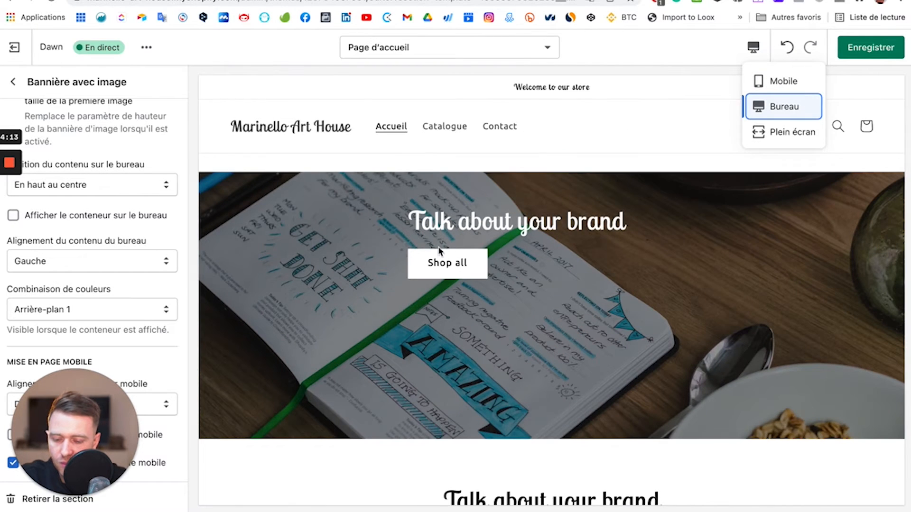
pyautogui.scroll(-2, 540, 264)
pyautogui.scroll(2, 540, 264)
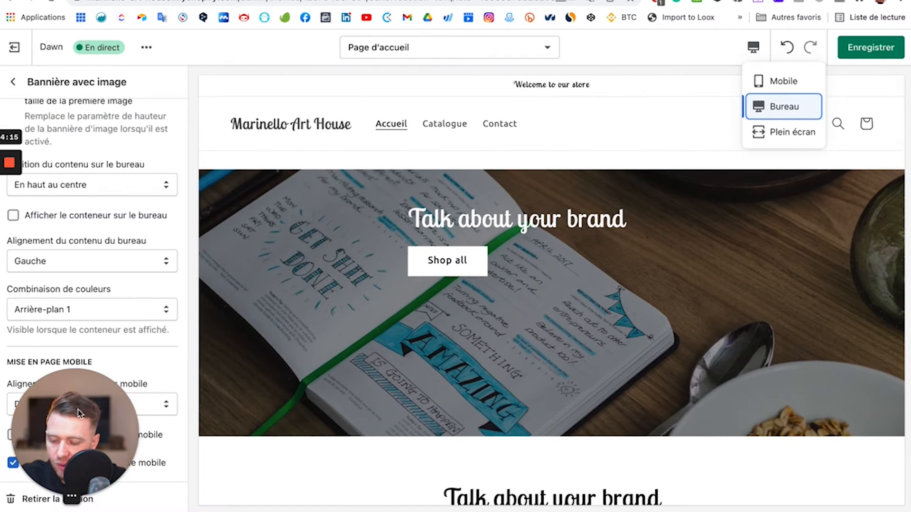
pyautogui.moveTo(78, 413); pyautogui.dragTo(327, 398)
pyautogui.scroll(6, 23, 359)
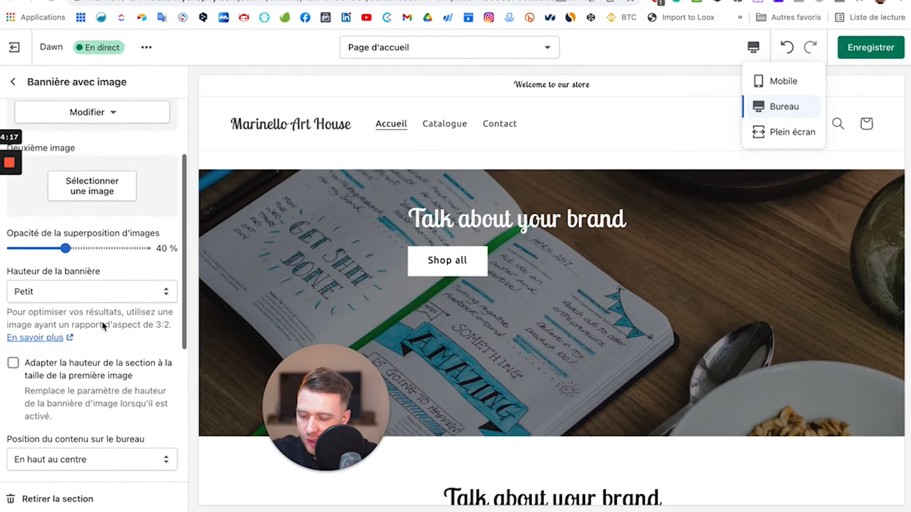
pyautogui.scroll(2, 93, 283)
pyautogui.scroll(-5, 93, 281)
pyautogui.click(85, 337)
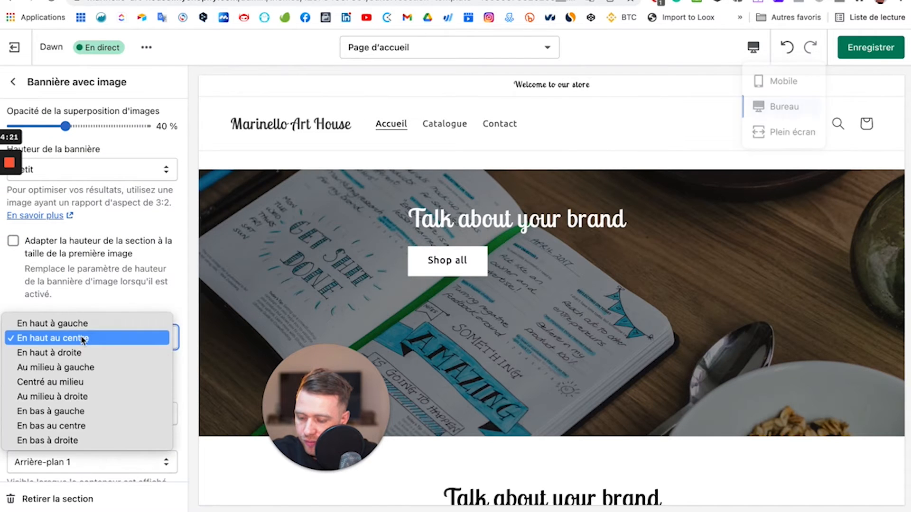
pyautogui.click(71, 383)
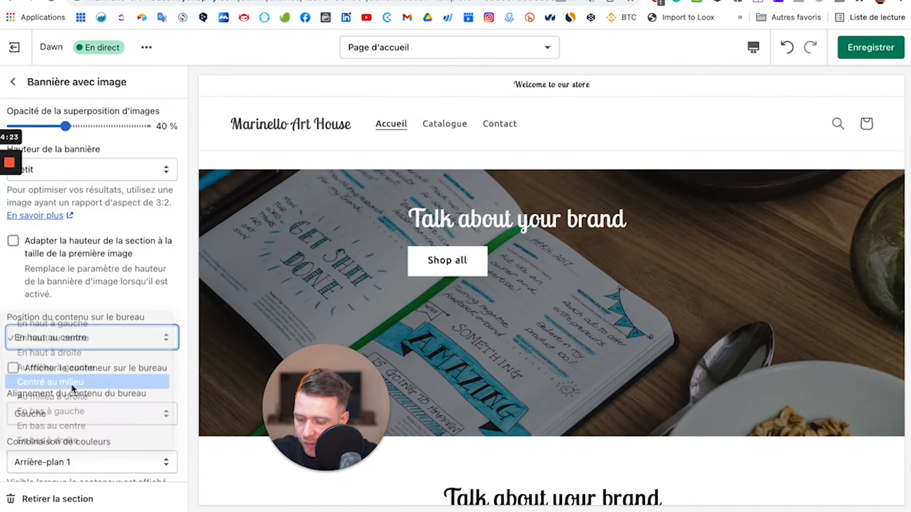
pyautogui.scroll(2, 90, 378)
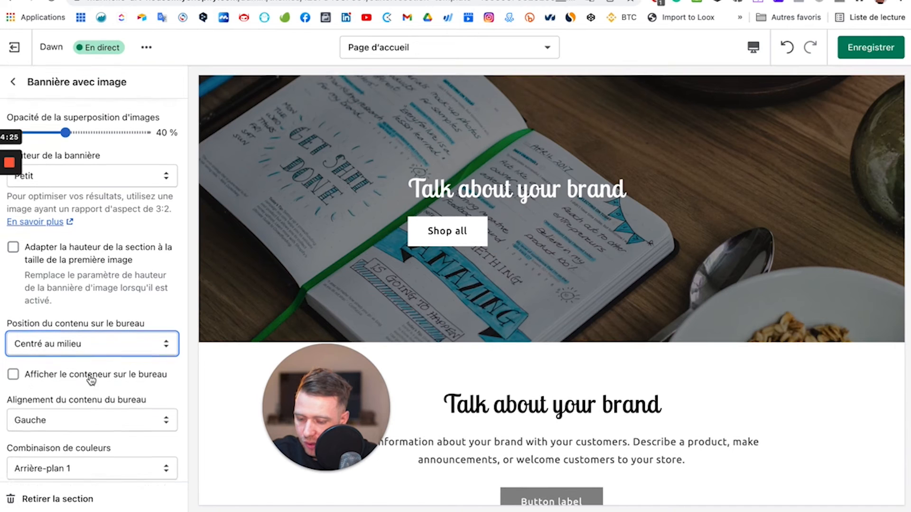
pyautogui.scroll(2, 421, 304)
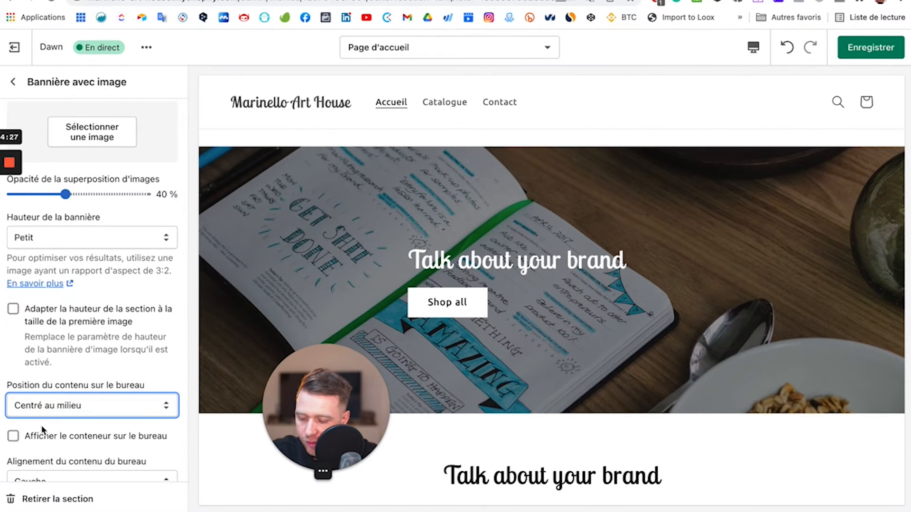
# Set the banner's desktop content alignment to Centre, and try showing the desktop content container before hiding it again
pyautogui.scroll(-1, 41, 433)
pyautogui.click(14, 394)
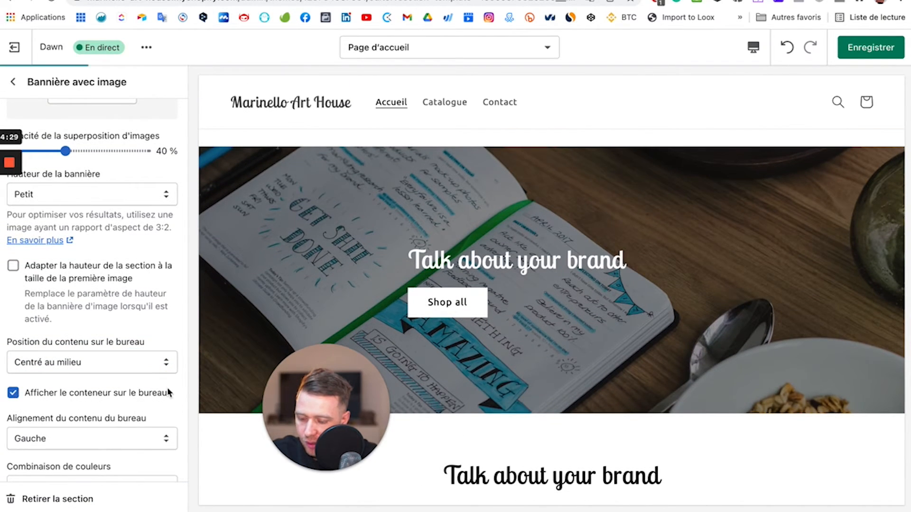
pyautogui.scroll(2, 167, 392)
pyautogui.scroll(-3, 95, 383)
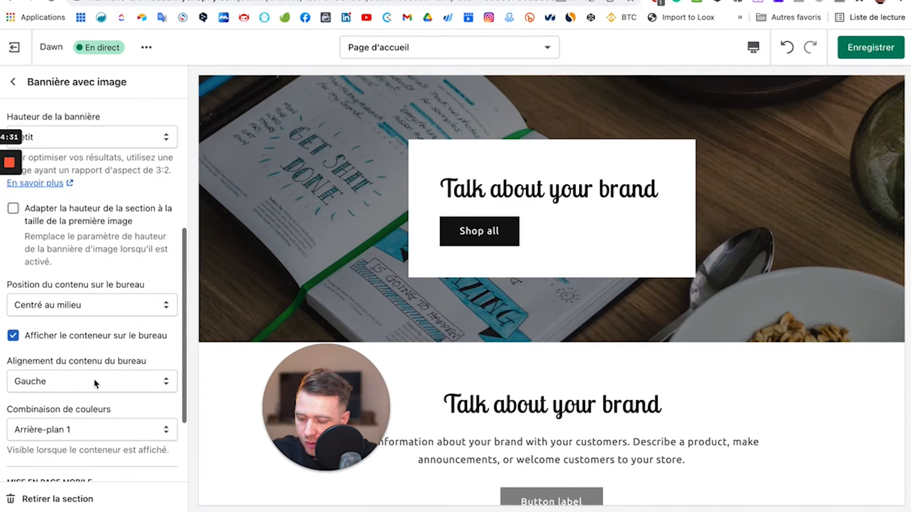
pyautogui.click(56, 381)
pyautogui.click(55, 396)
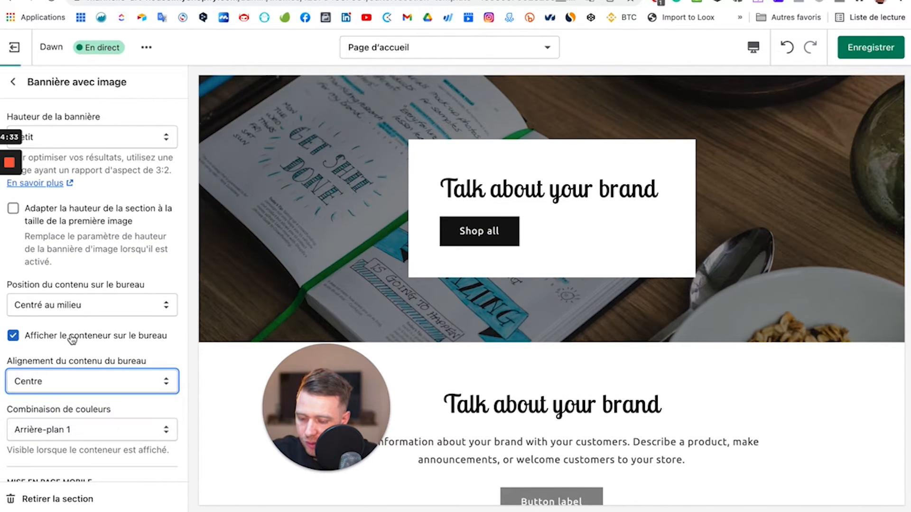
pyautogui.click(62, 339)
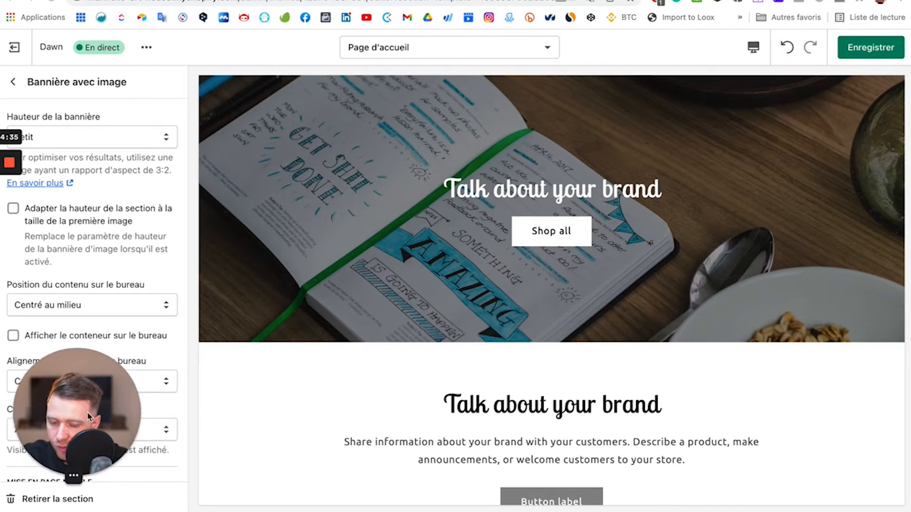
# Review the image banner's settings and the options of its title block, Talk about your brand
pyautogui.scroll(5, 101, 240)
pyautogui.scroll(-4, 101, 240)
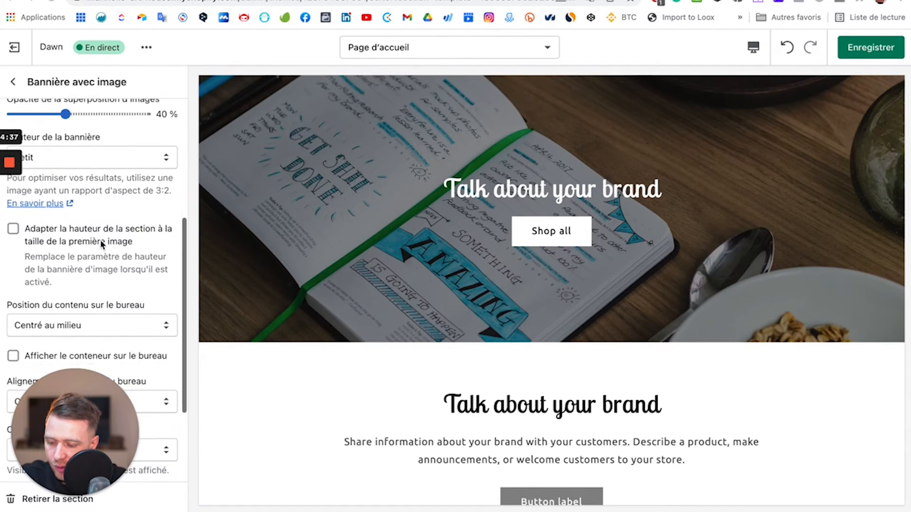
pyautogui.scroll(-3, 101, 240)
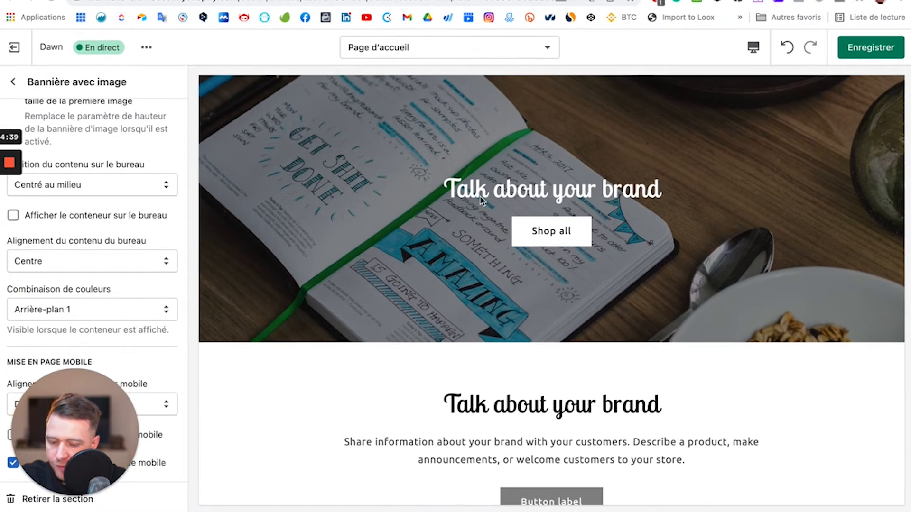
pyautogui.scroll(5, 130, 203)
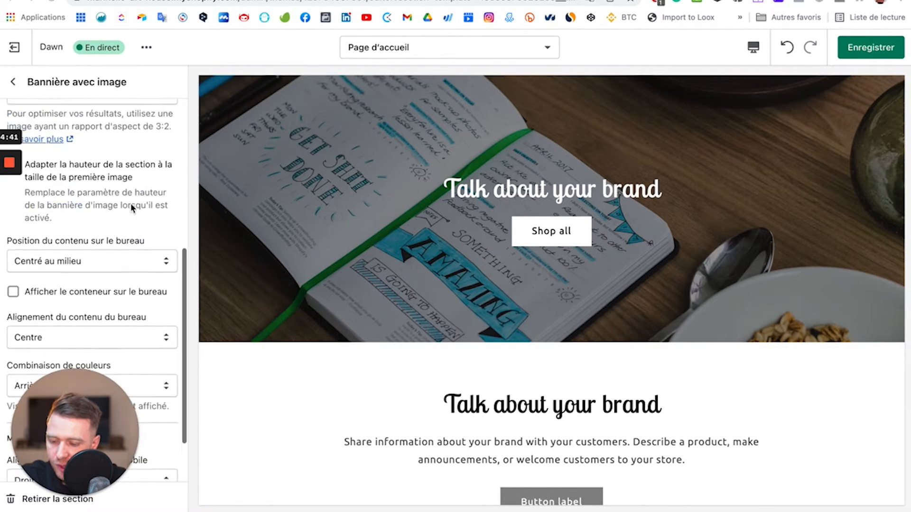
pyautogui.click(11, 83)
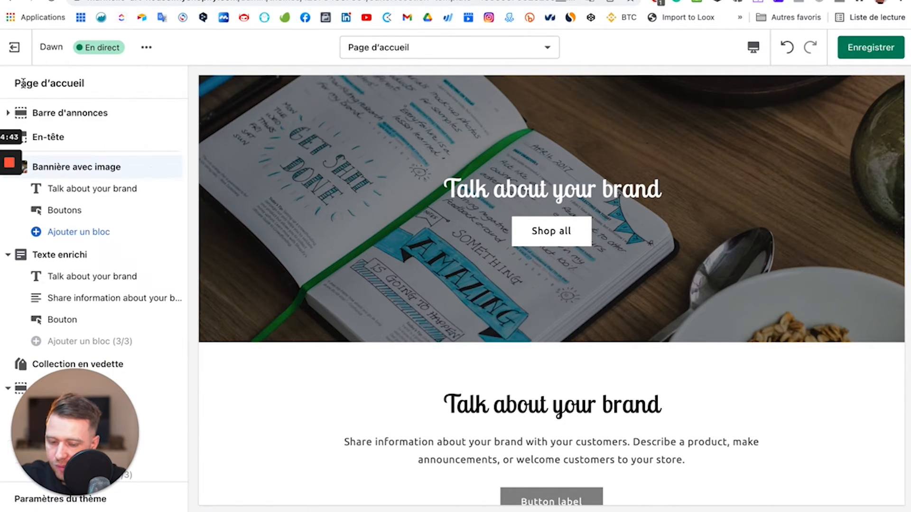
pyautogui.click(99, 190)
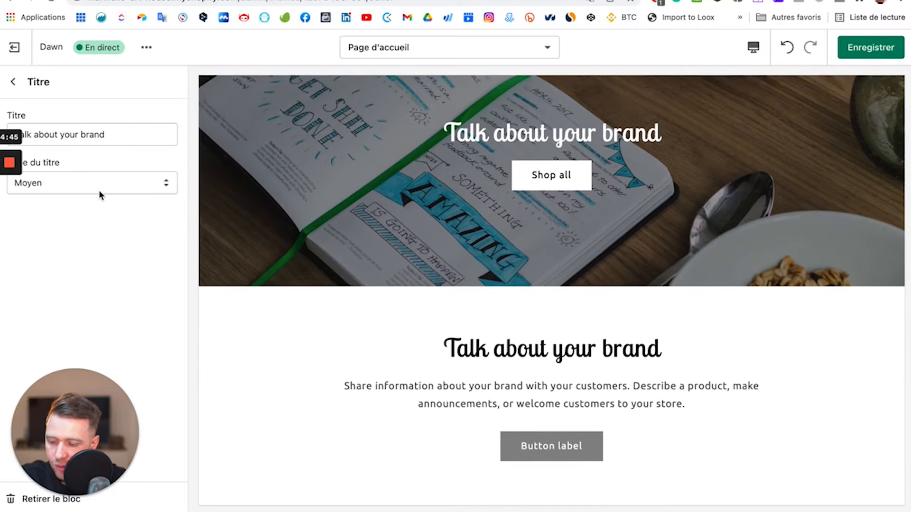
pyautogui.click(13, 82)
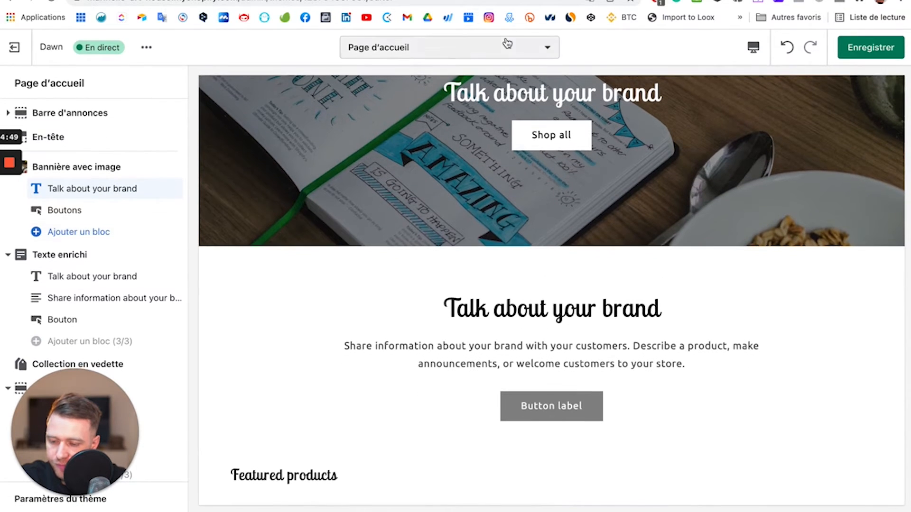
pyautogui.moveTo(510, 0); pyautogui.dragTo(526, 0)
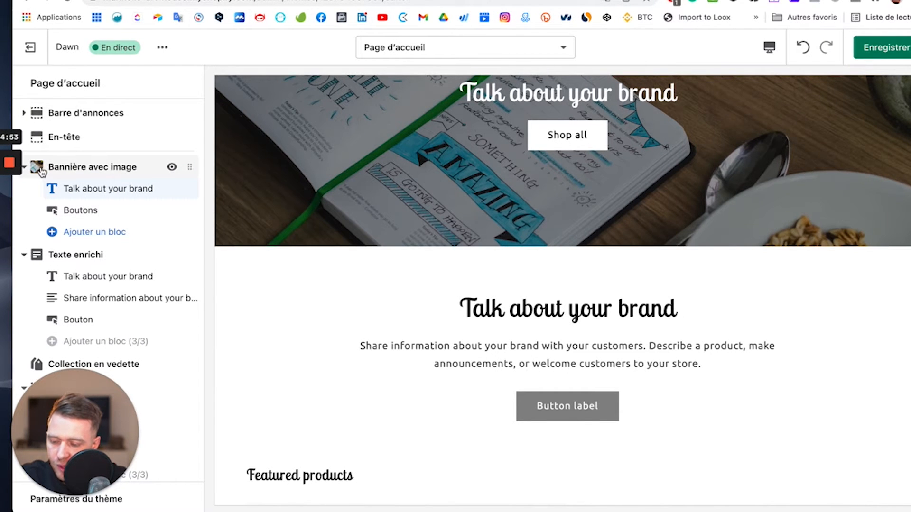
pyautogui.scroll(5, 335, 204)
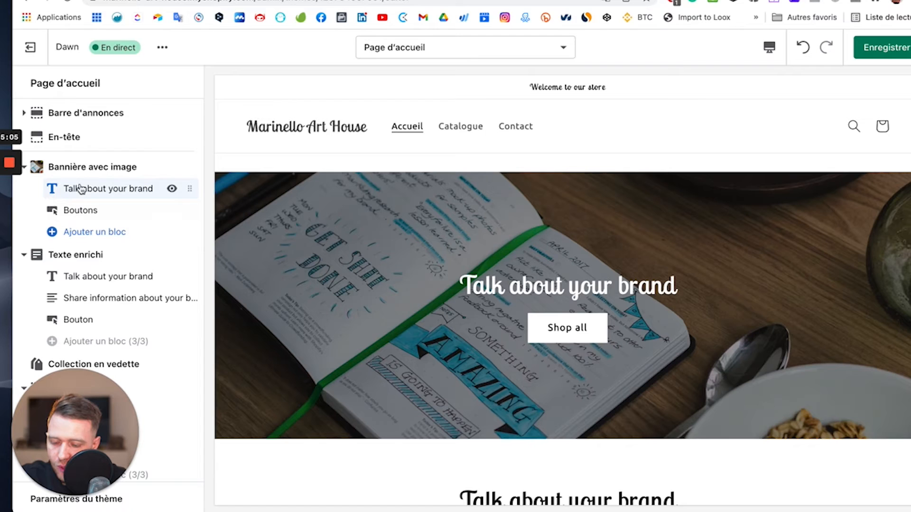
# Check which blocks can be added to the image banner and remove its Boutons block
pyautogui.click(91, 235)
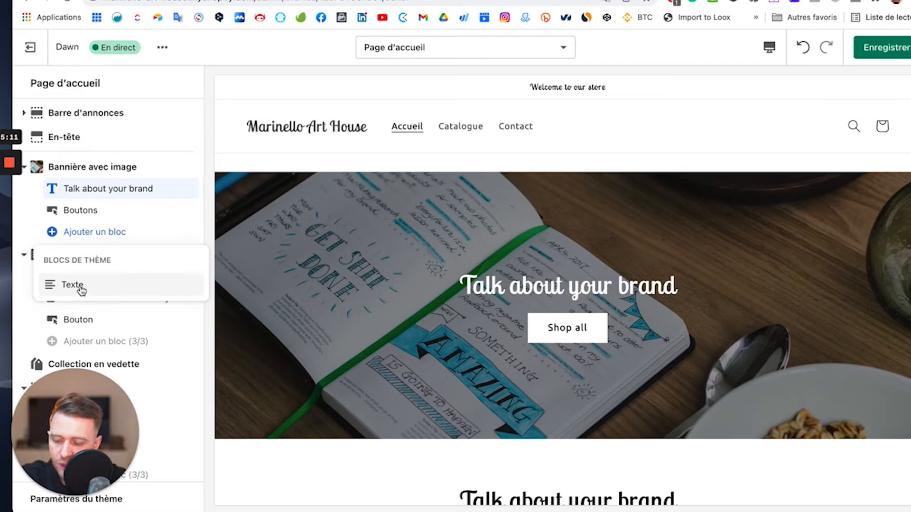
pyautogui.click(102, 210)
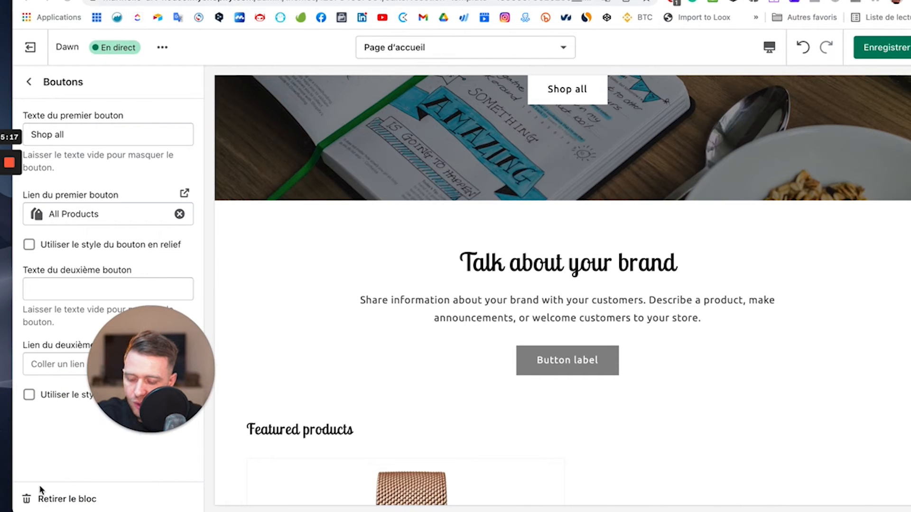
pyautogui.click(54, 500)
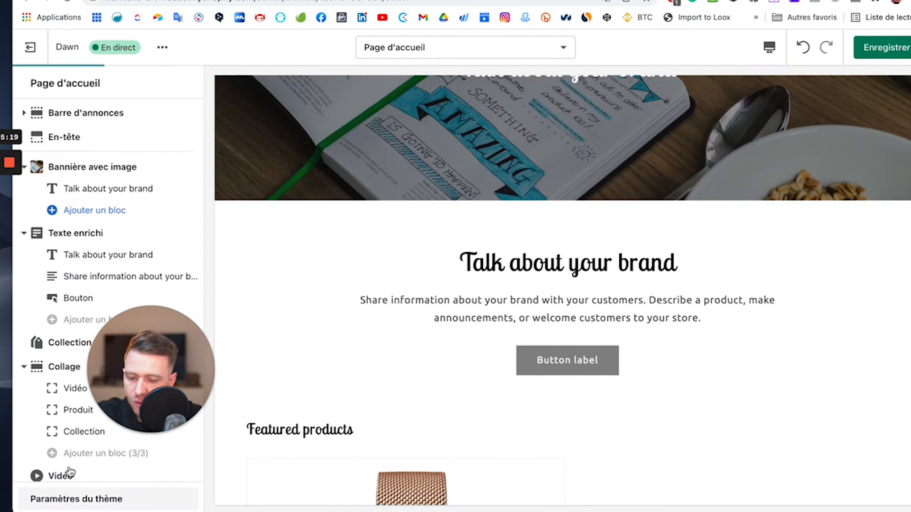
pyautogui.scroll(2, 494, 252)
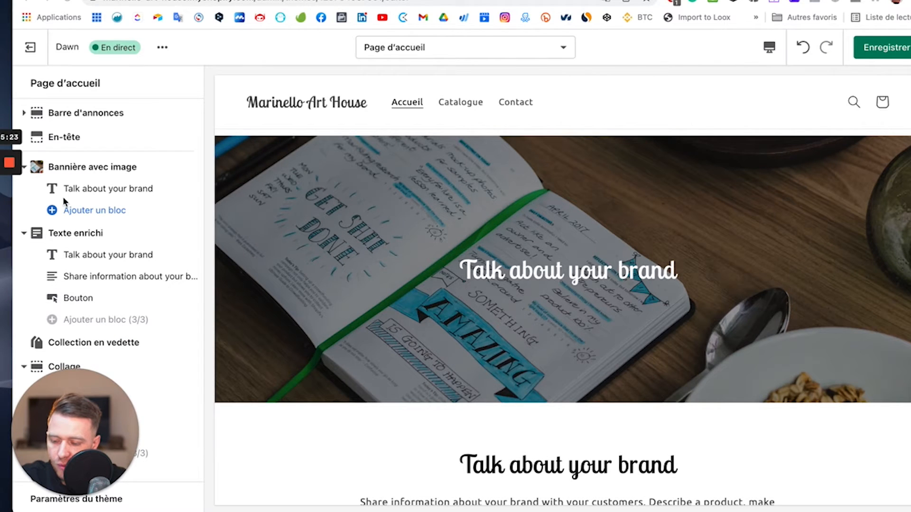
# Add a Texte block to the image banner beneath its title
pyautogui.click(93, 210)
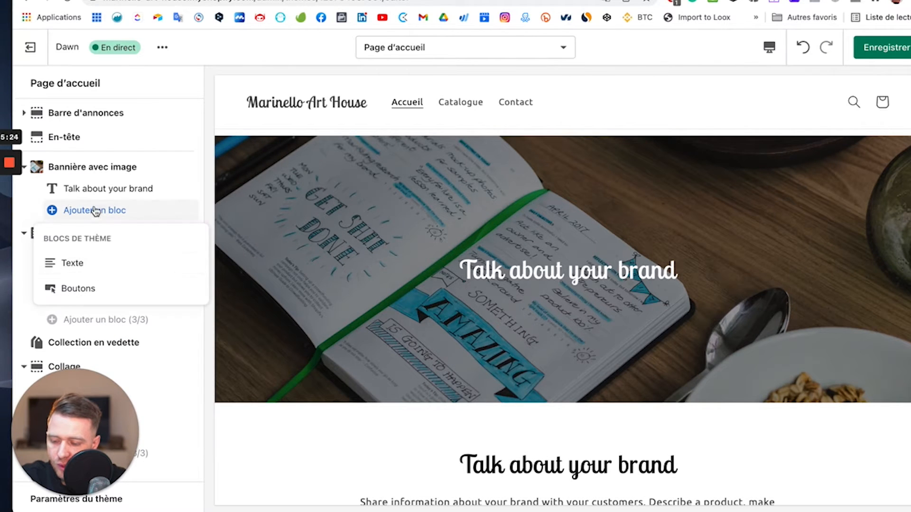
pyautogui.click(76, 263)
pyautogui.scroll(5, 499, 205)
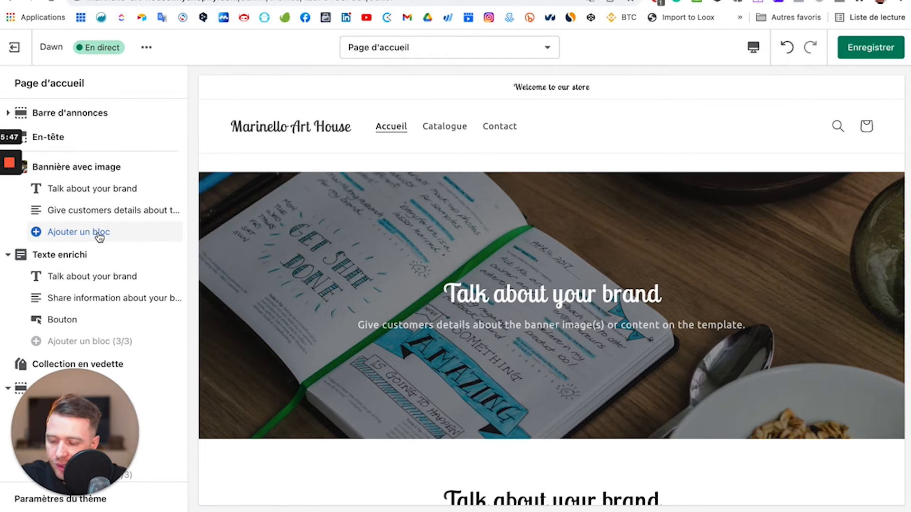
pyautogui.scroll(-1, 98, 237)
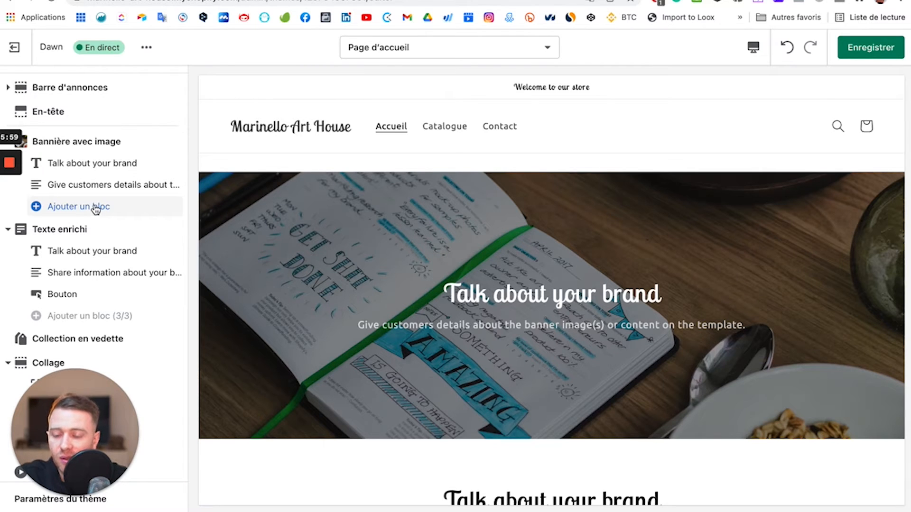
# Try the Arrière-plan 2 and Inverser colour schemes on the Texte enrichi section
pyautogui.scroll(-5, 375, 415)
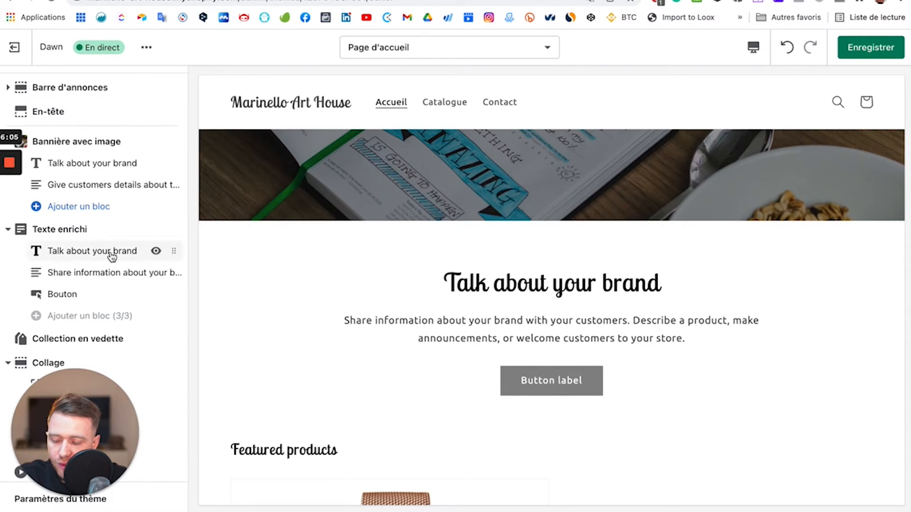
pyautogui.click(61, 229)
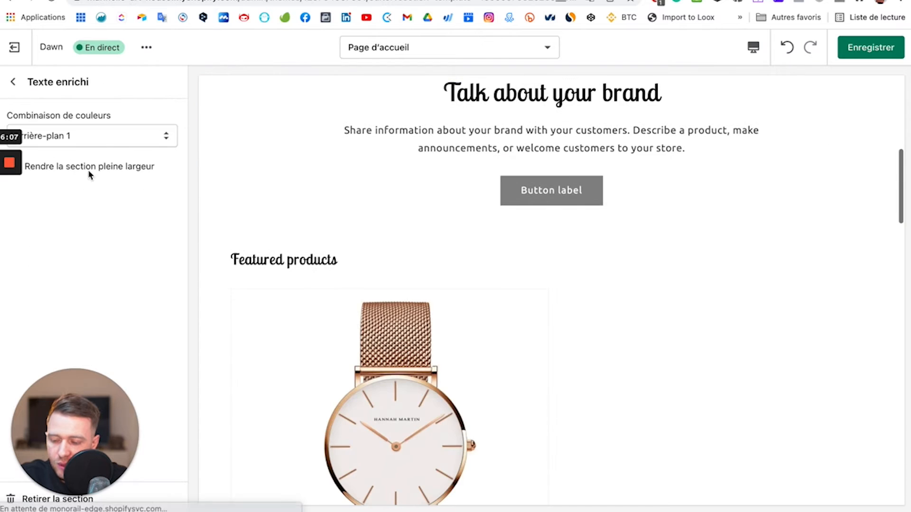
pyautogui.click(120, 141)
pyautogui.click(113, 151)
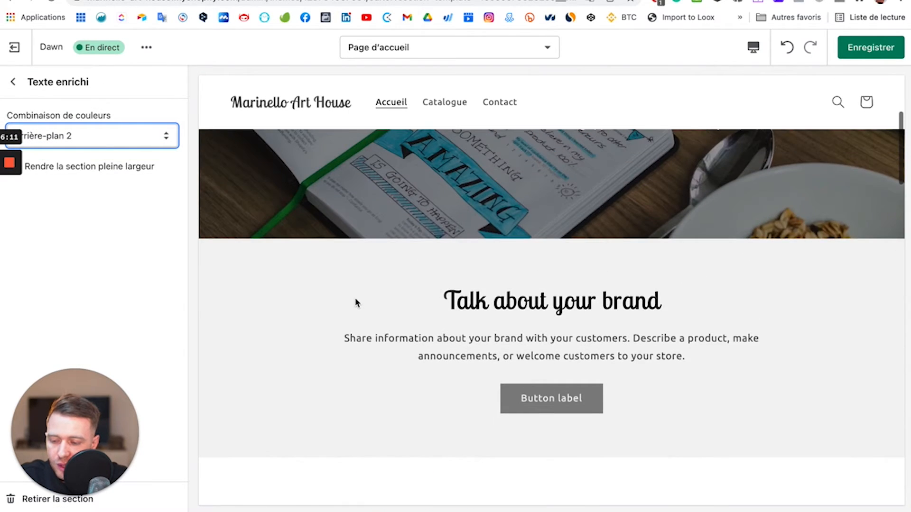
pyautogui.click(124, 137)
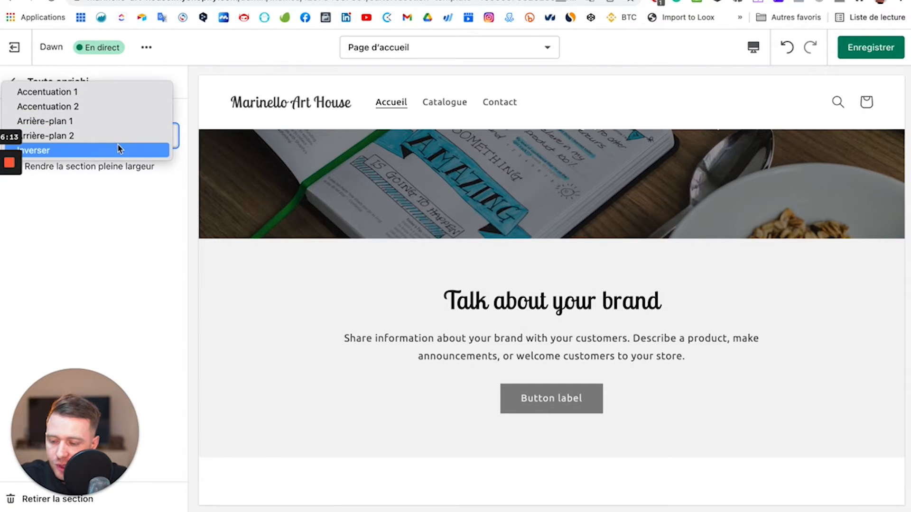
pyautogui.click(118, 147)
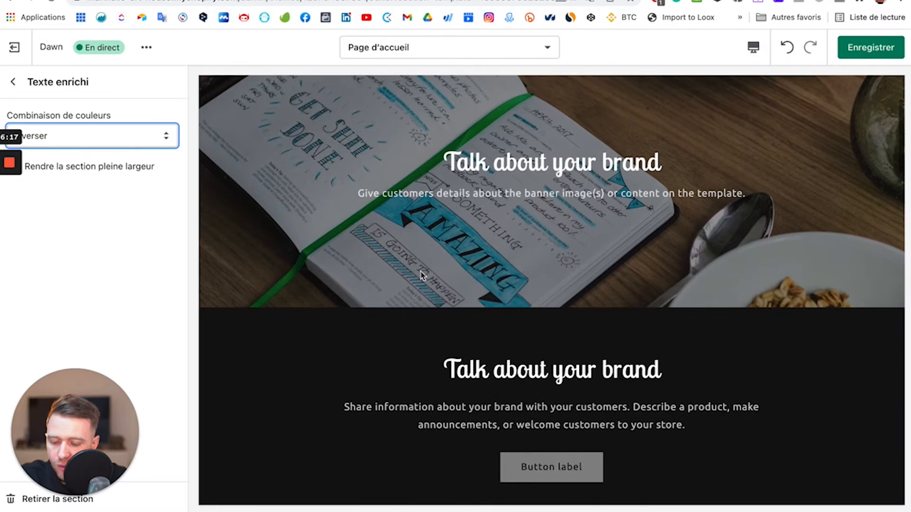
pyautogui.click(12, 82)
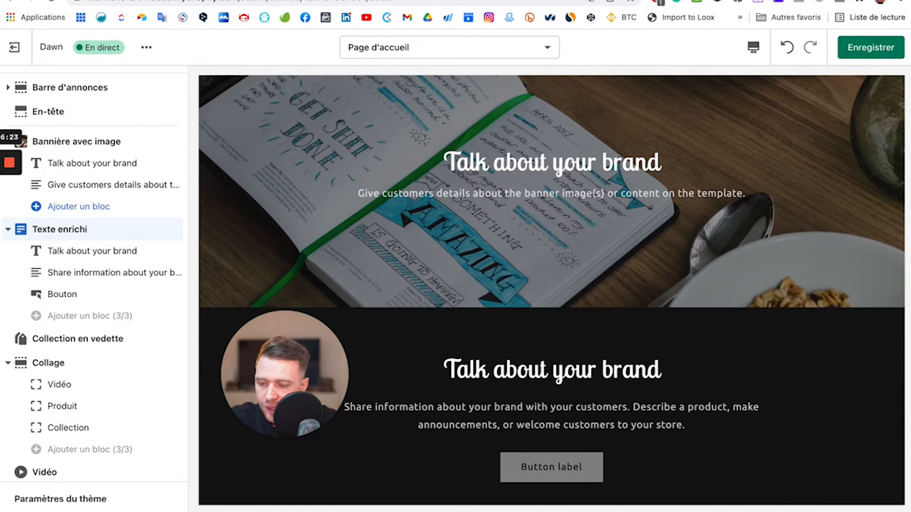
# Examine the primary and secondary colours defined in the theme settings
pyautogui.click(67, 501)
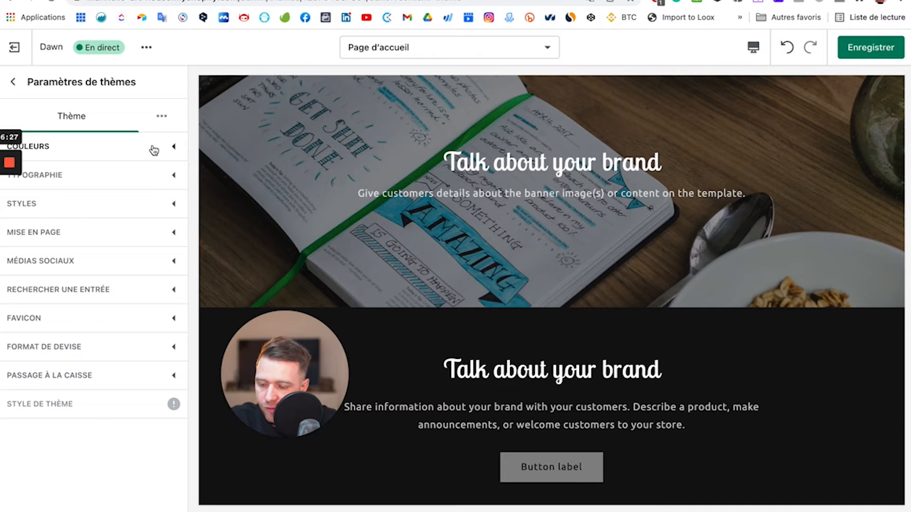
pyautogui.click(175, 148)
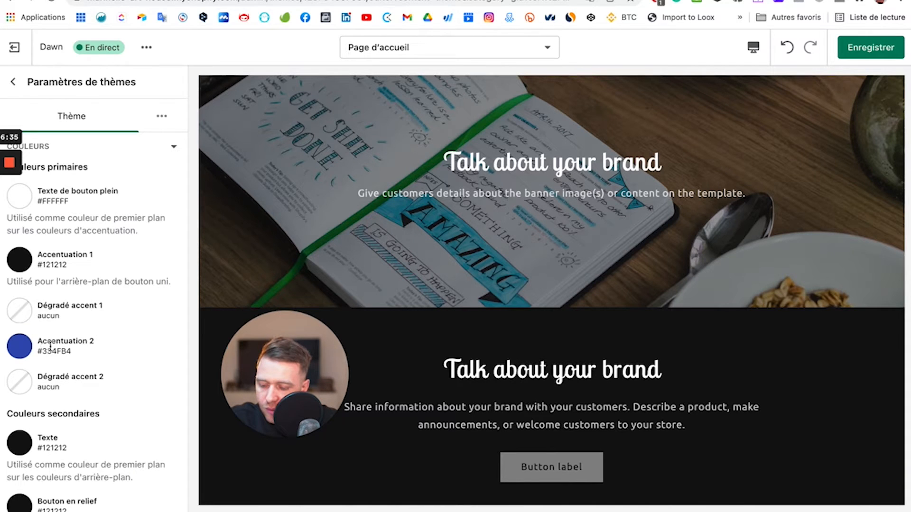
pyautogui.scroll(-4, 113, 394)
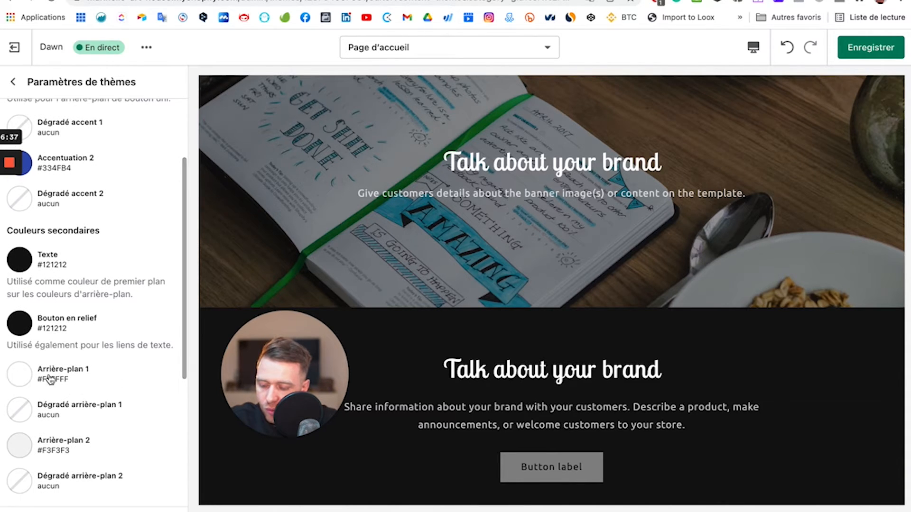
pyautogui.scroll(-5, 73, 393)
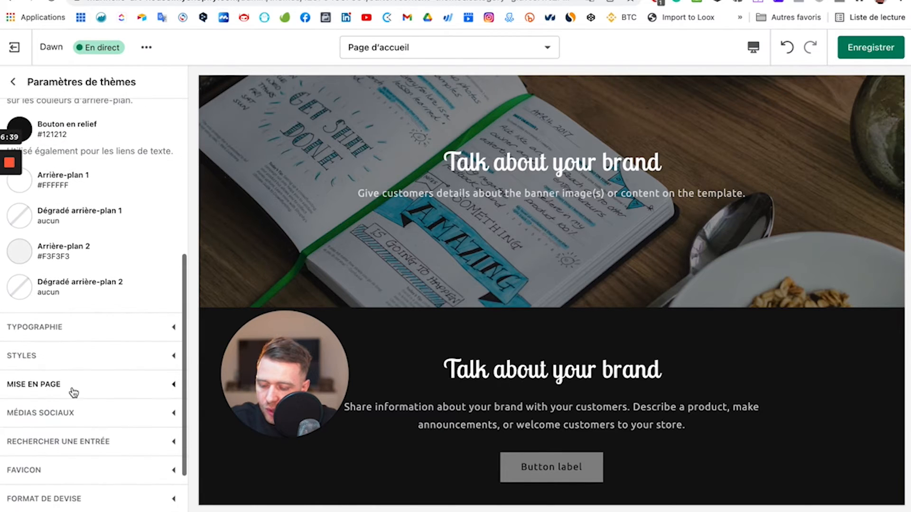
pyautogui.scroll(10, 73, 393)
pyautogui.click(14, 83)
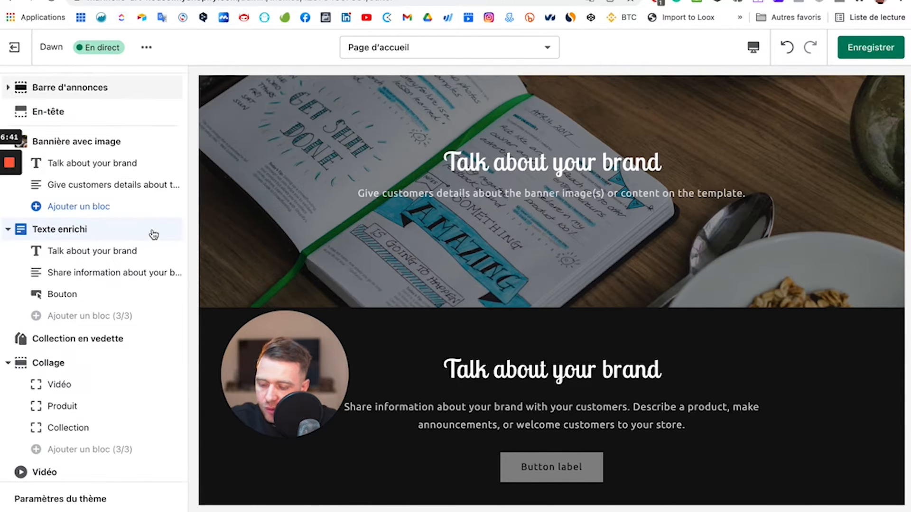
# Try Arrière-plan 1 on the Texte enrichi section, and set its colour scheme to Arrière-plan 2
pyautogui.click(71, 230)
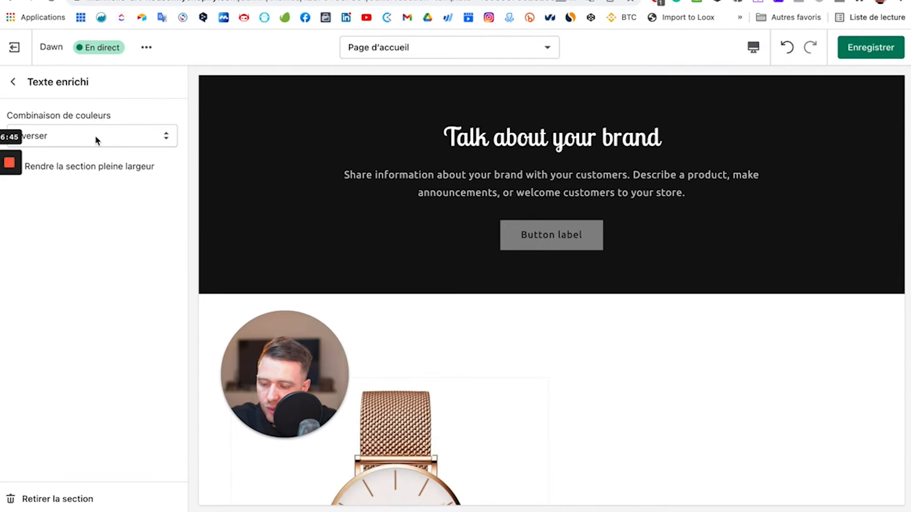
pyautogui.click(95, 135)
pyautogui.click(99, 108)
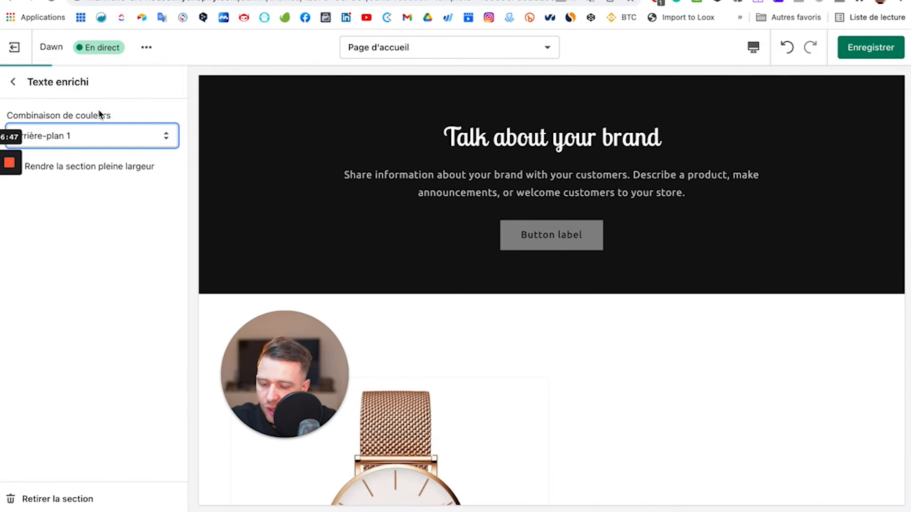
pyautogui.scroll(1, 368, 246)
pyautogui.click(60, 138)
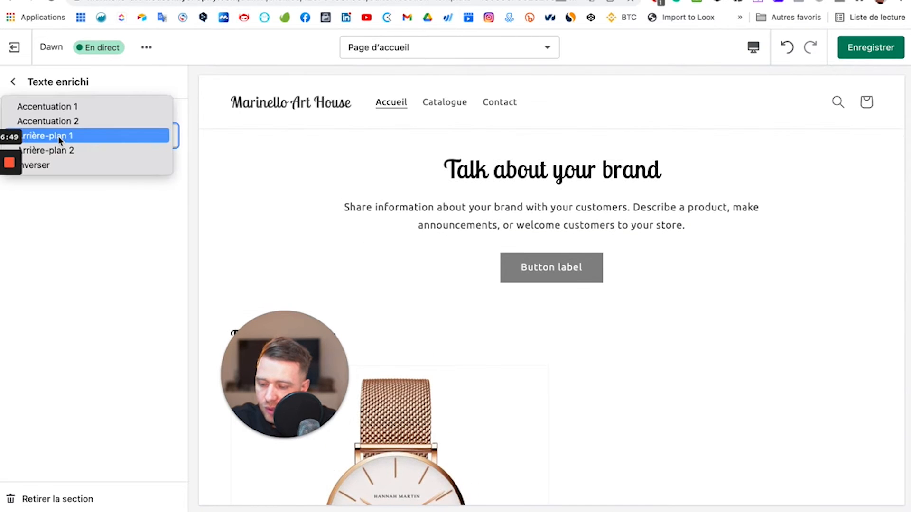
pyautogui.click(57, 151)
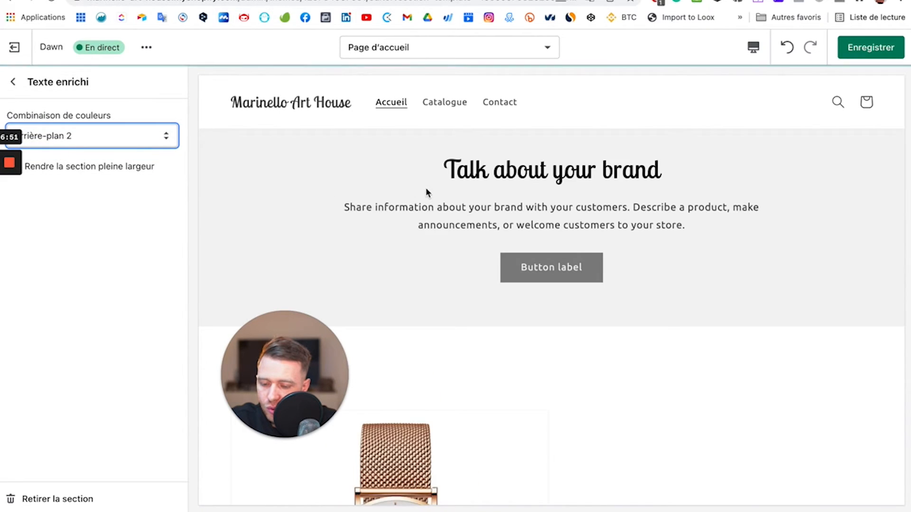
pyautogui.click(19, 89)
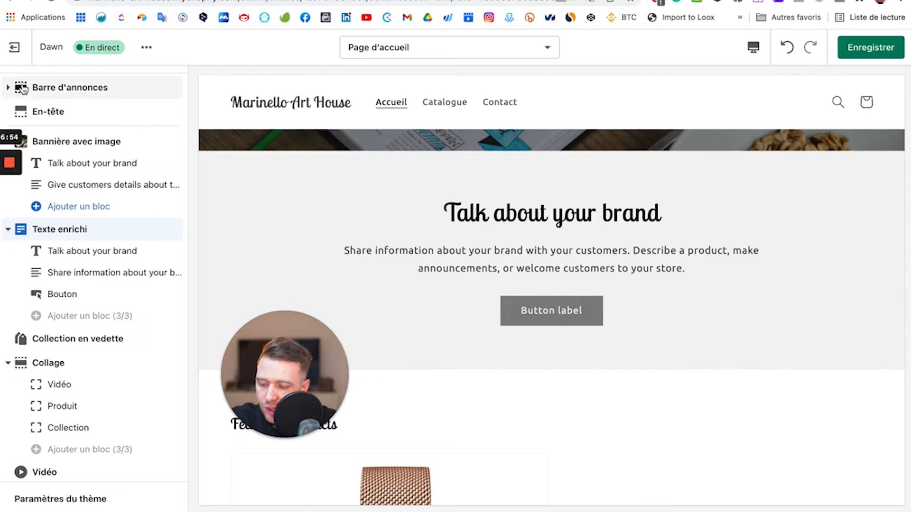
# Compare the theme's colour settings, including Bouton en relief and the Arrière-plan colours, with the banner and rich text in the home page preview
pyautogui.click(62, 500)
pyautogui.click(171, 149)
pyautogui.click(171, 148)
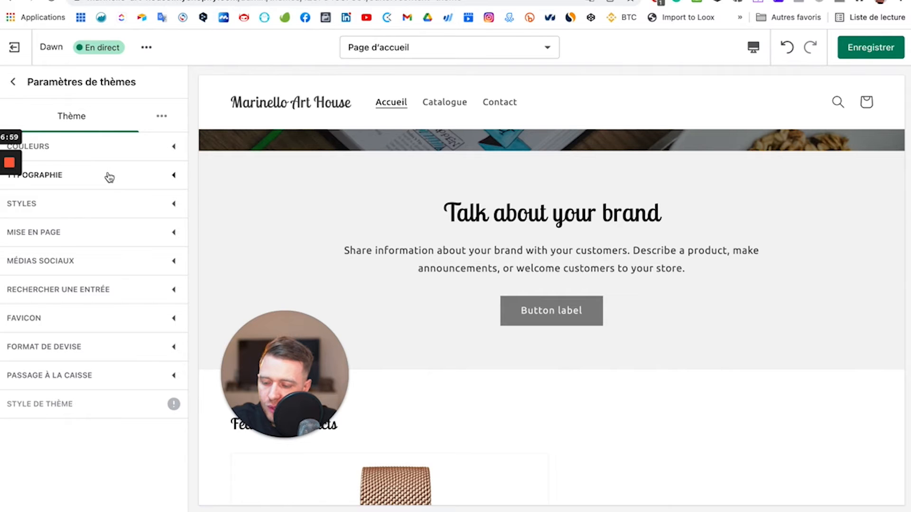
pyautogui.scroll(2, 372, 269)
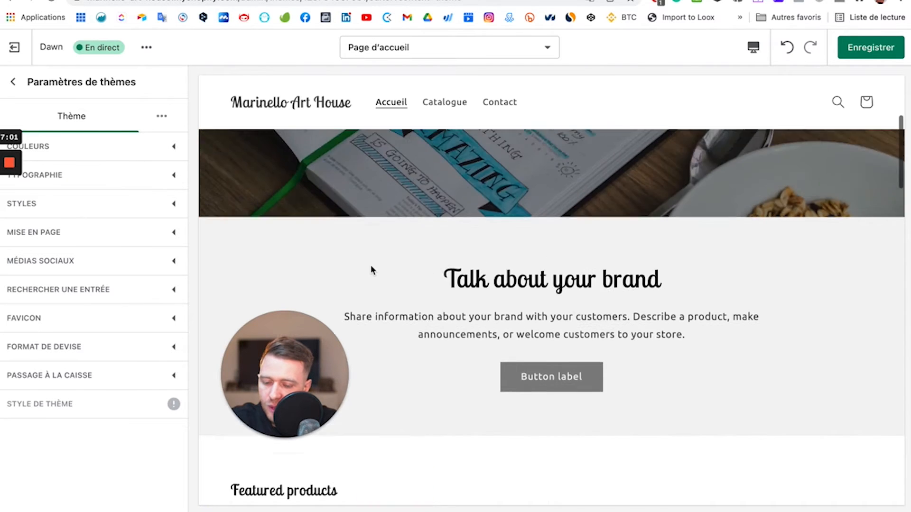
pyautogui.scroll(5, 372, 269)
pyautogui.moveTo(291, 363); pyautogui.dragTo(81, 419)
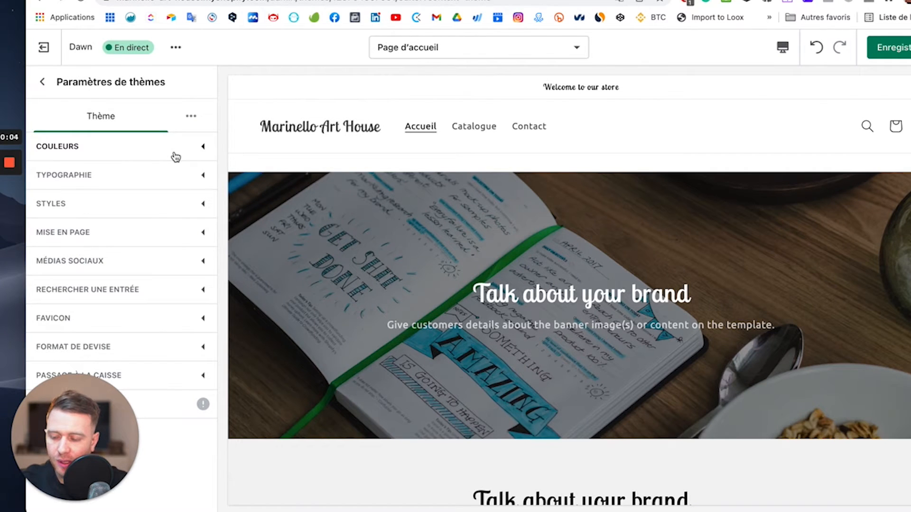
pyautogui.click(175, 155)
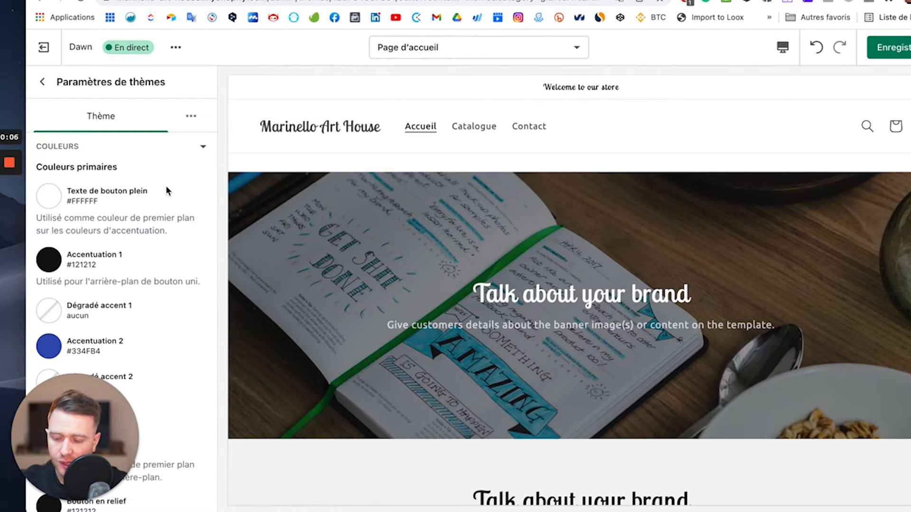
pyautogui.scroll(-5, 428, 362)
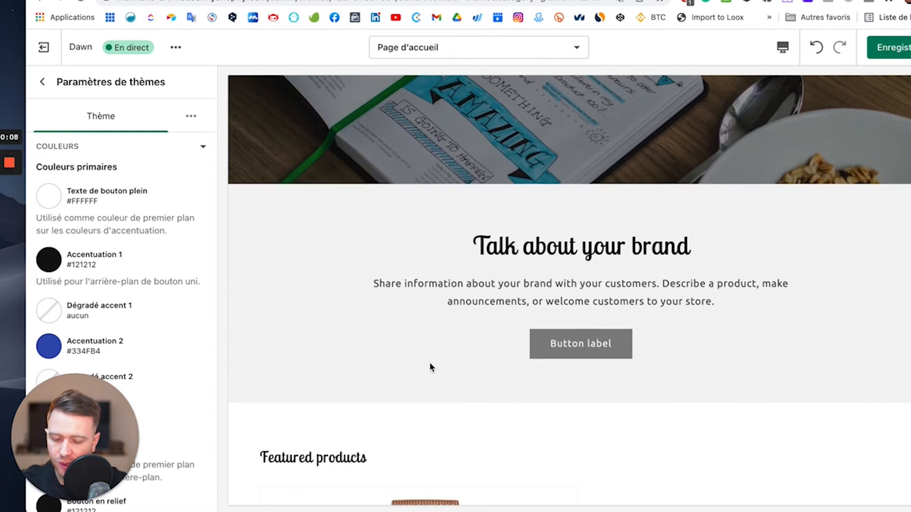
pyautogui.scroll(-5, 157, 250)
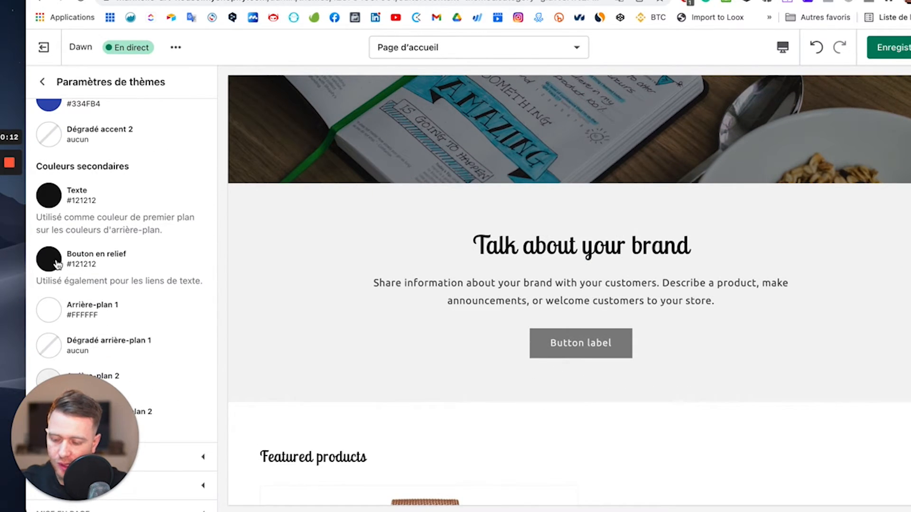
pyautogui.scroll(-2, 321, 374)
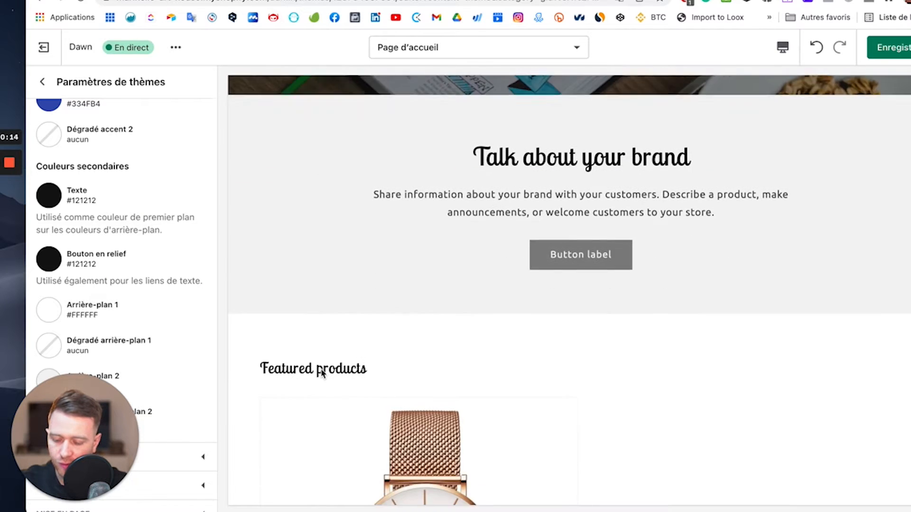
pyautogui.scroll(-2, 90, 205)
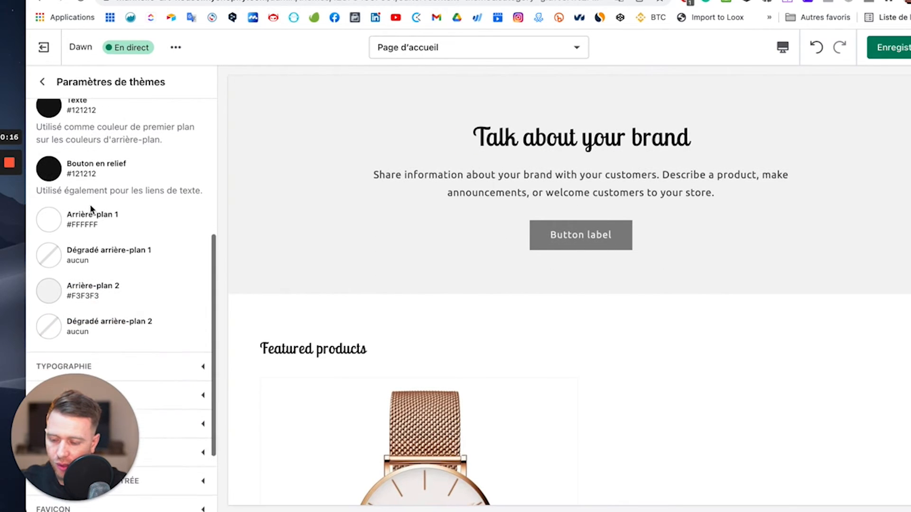
pyautogui.scroll(3, 93, 208)
pyautogui.scroll(3, 90, 207)
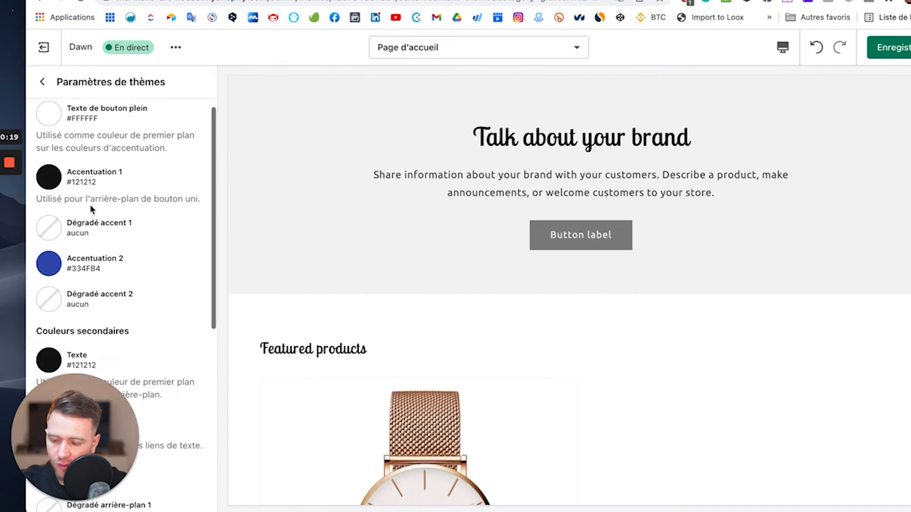
# Set the theme's Texte de bouton plein colour to red #FF0D0D
pyautogui.scroll(1, 59, 158)
pyautogui.click(47, 198)
pyautogui.moveTo(125, 250); pyautogui.dragTo(138, 219)
pyautogui.click(197, 179)
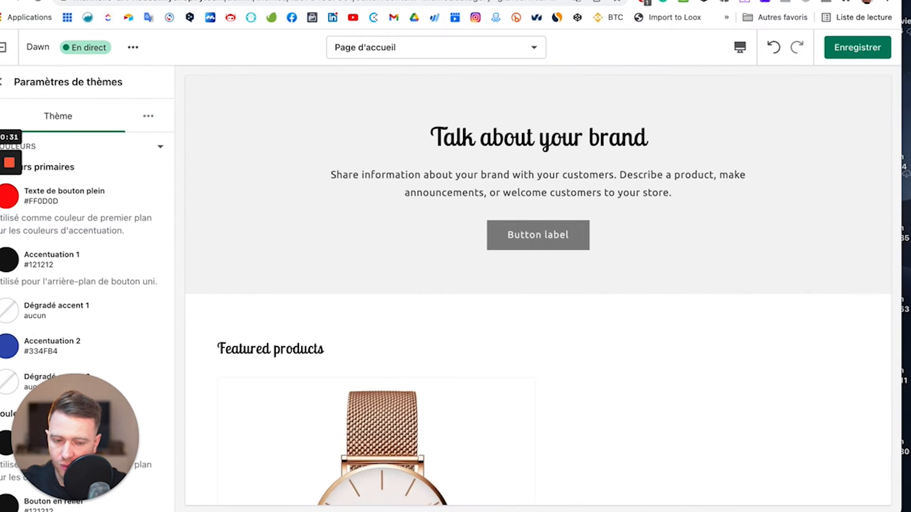
# Refit the browser window on the screen and check the home page preview down to the footer for elements using the solid button text colour
pyautogui.moveTo(902, 2); pyautogui.dragTo(784, 2)
pyautogui.moveTo(688, 1); pyautogui.dragTo(746, 1)
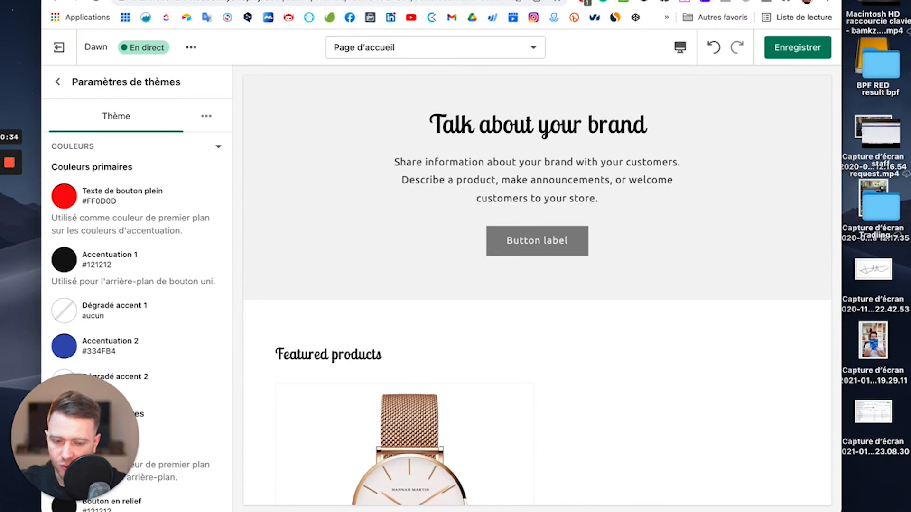
pyautogui.moveTo(841, 1); pyautogui.dragTo(910, 2)
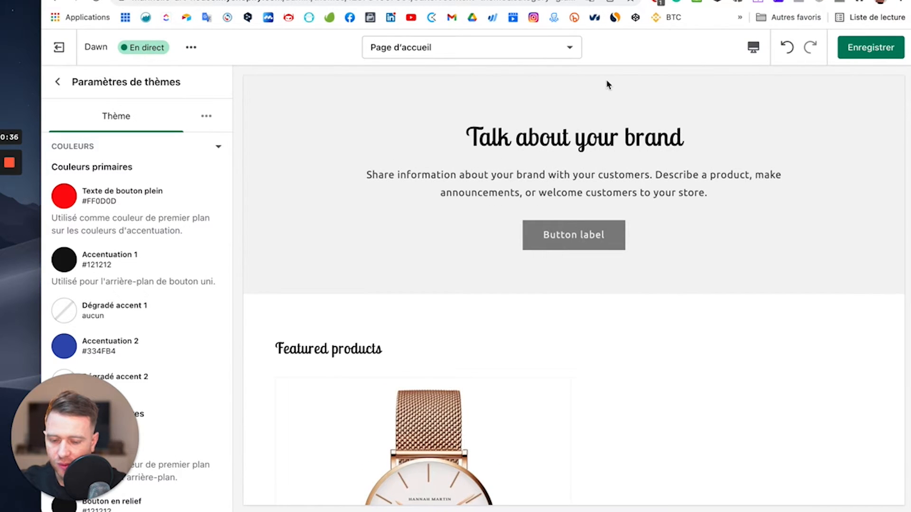
pyautogui.scroll(10, 494, 177)
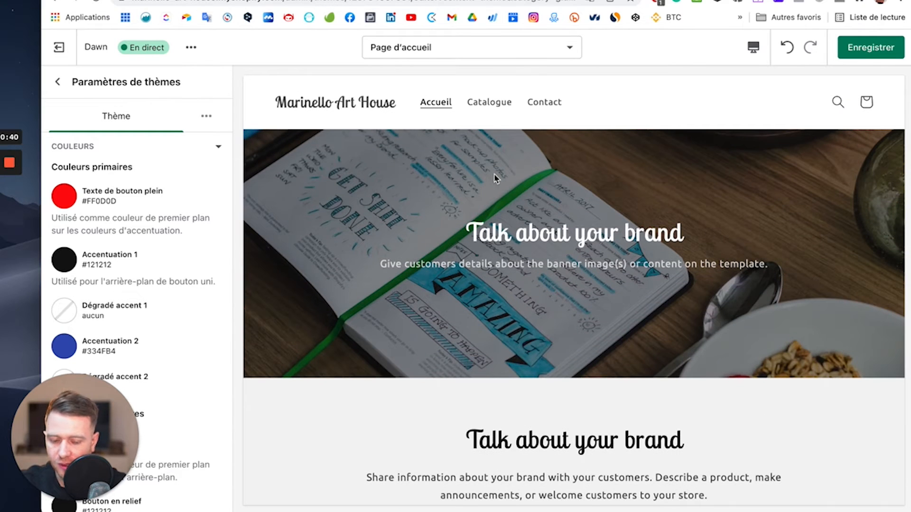
pyautogui.scroll(-6, 528, 327)
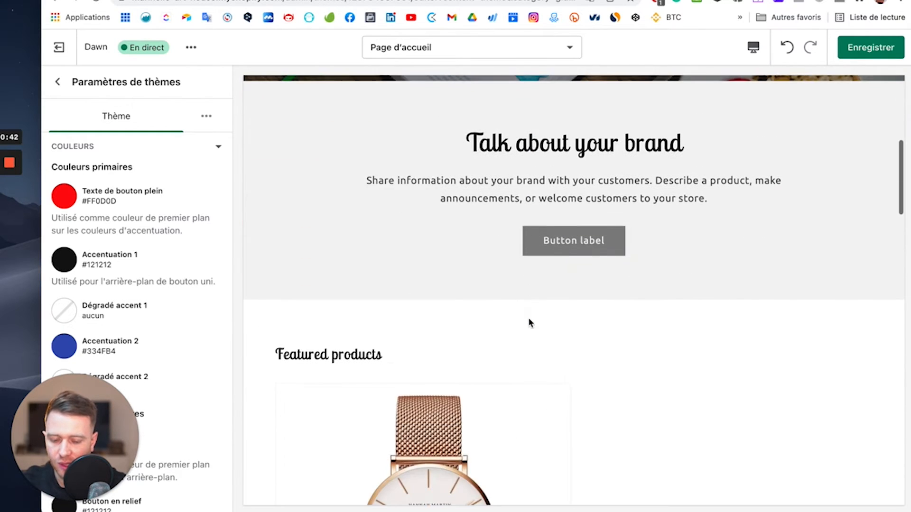
pyautogui.scroll(-15, 530, 322)
pyautogui.scroll(-15, 538, 318)
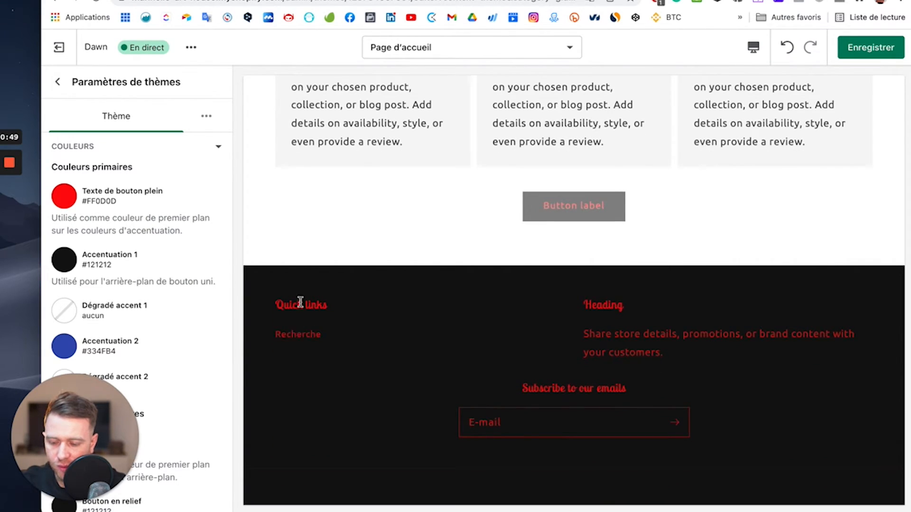
# Restore the Texte de bouton plein colour to white #FFFFFF
pyautogui.click(76, 203)
pyautogui.moveTo(116, 263); pyautogui.dragTo(54, 203)
pyautogui.click(200, 174)
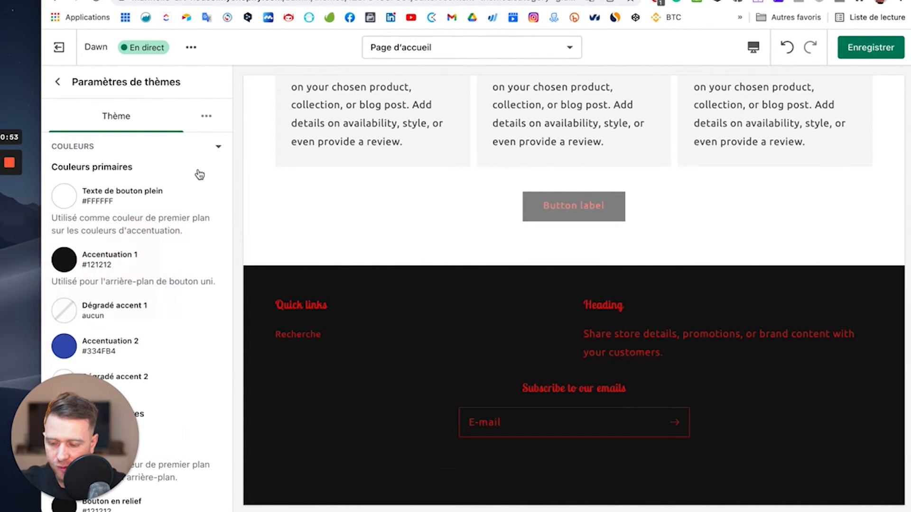
# Apply the green-to-blue linear gradient preset to Dégradé accent 1 in the theme's primary colours
pyautogui.scroll(-5, 158, 251)
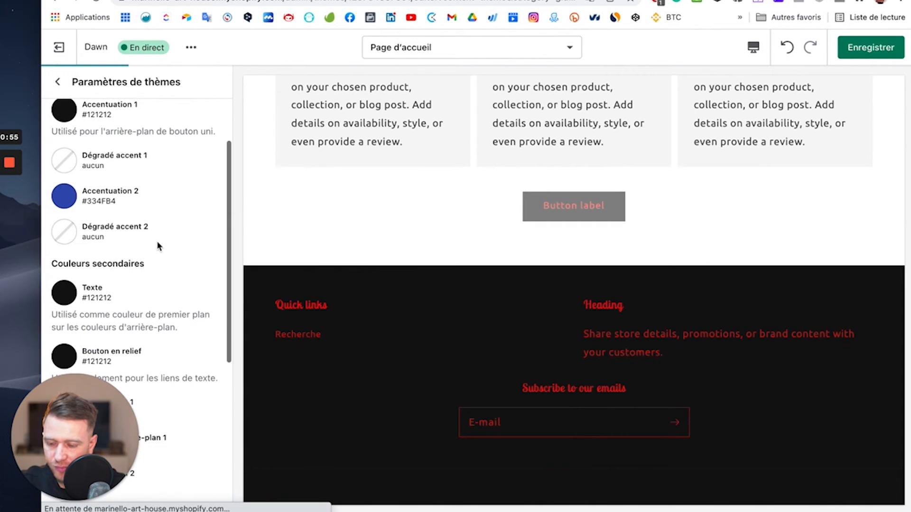
pyautogui.click(64, 161)
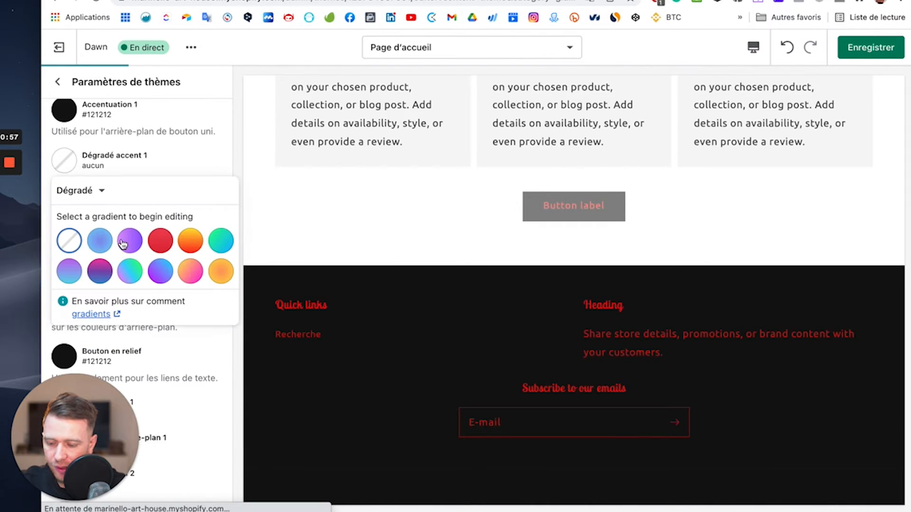
pyautogui.click(221, 240)
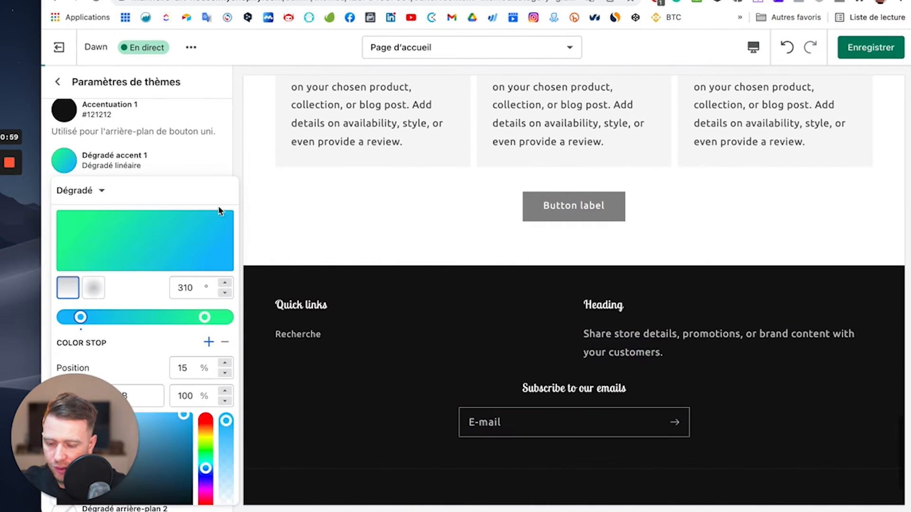
# Apply the blue radial gradient preset to Dégradé accent 2 in the theme's primary colours
pyautogui.click(184, 138)
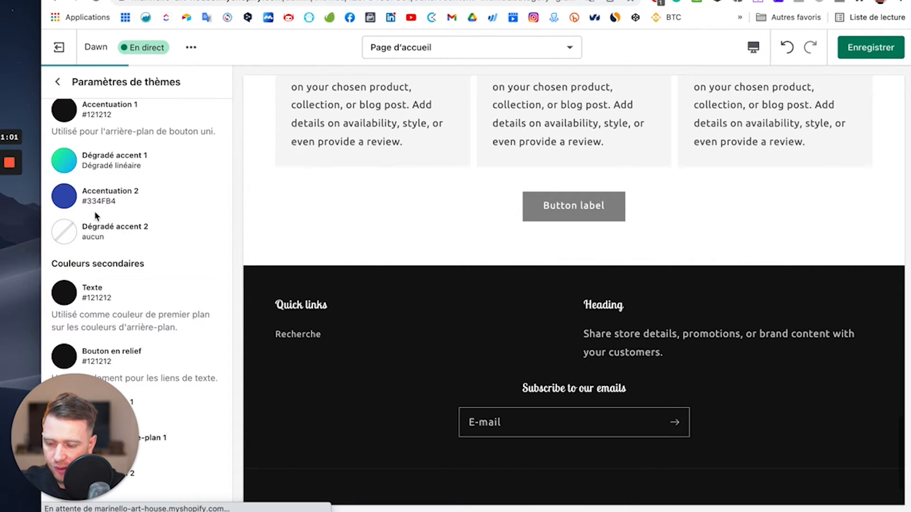
pyautogui.click(74, 230)
pyautogui.click(220, 161)
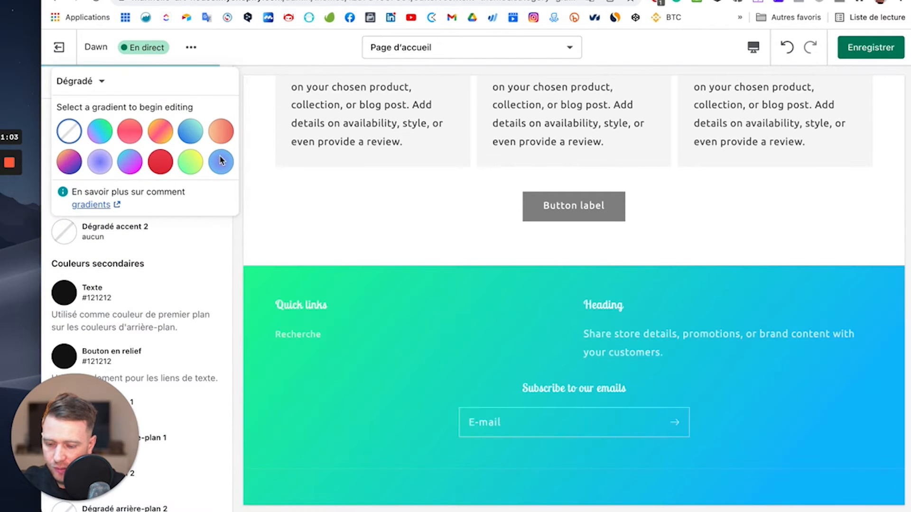
pyautogui.click(359, 219)
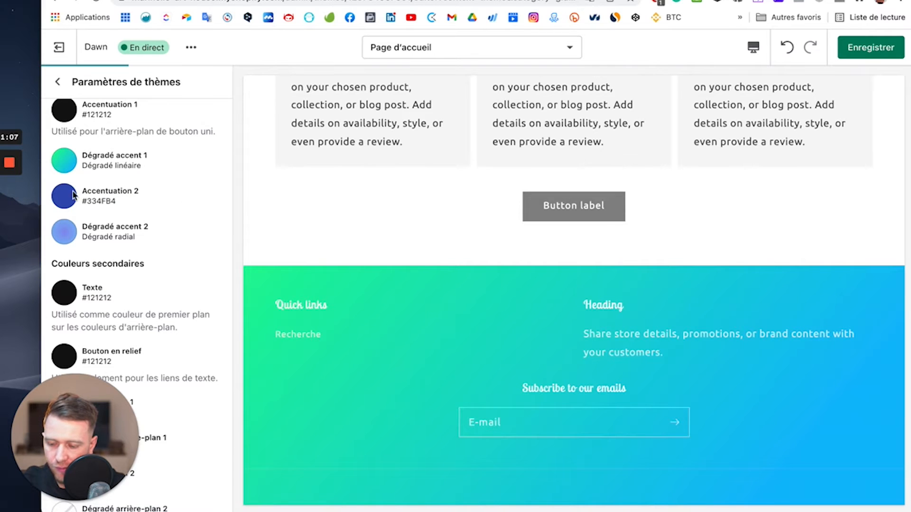
pyautogui.click(130, 195)
pyautogui.click(188, 196)
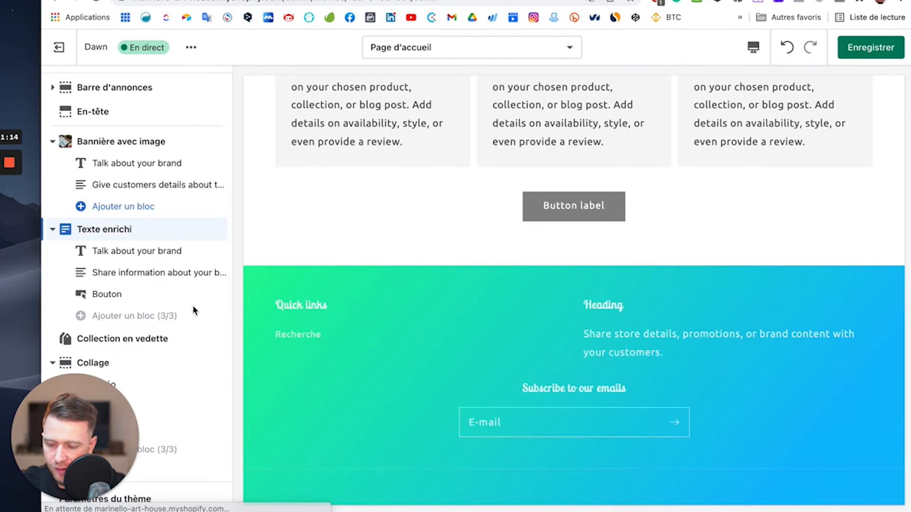
pyautogui.scroll(-3, 194, 309)
pyautogui.scroll(3, 194, 309)
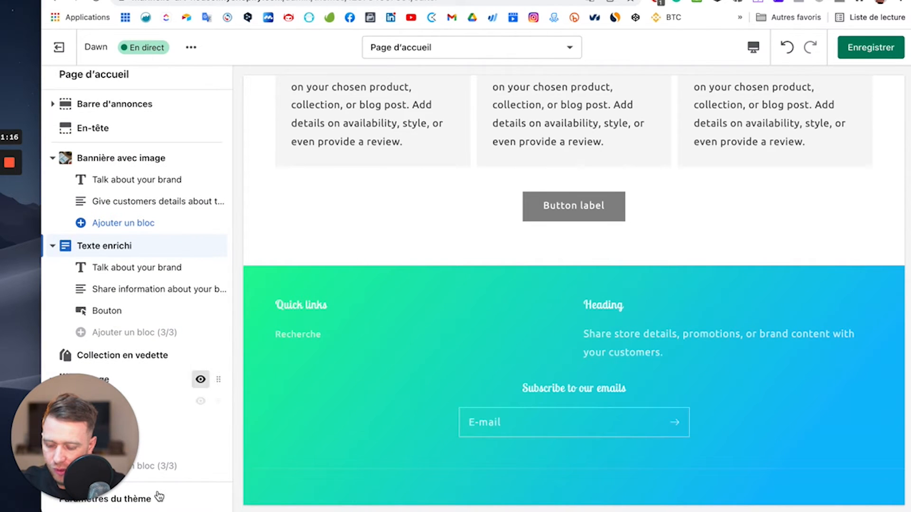
# In the theme's colour settings, recolour the first stop of the Dégradé accent 2 radial gradient to red #F76161
pyautogui.click(178, 500)
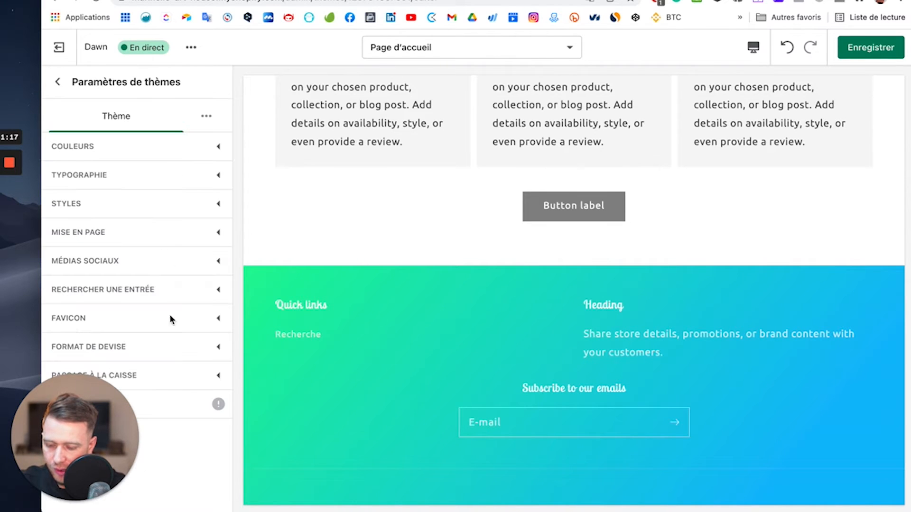
pyautogui.click(154, 155)
pyautogui.scroll(-3, 128, 269)
pyautogui.click(75, 323)
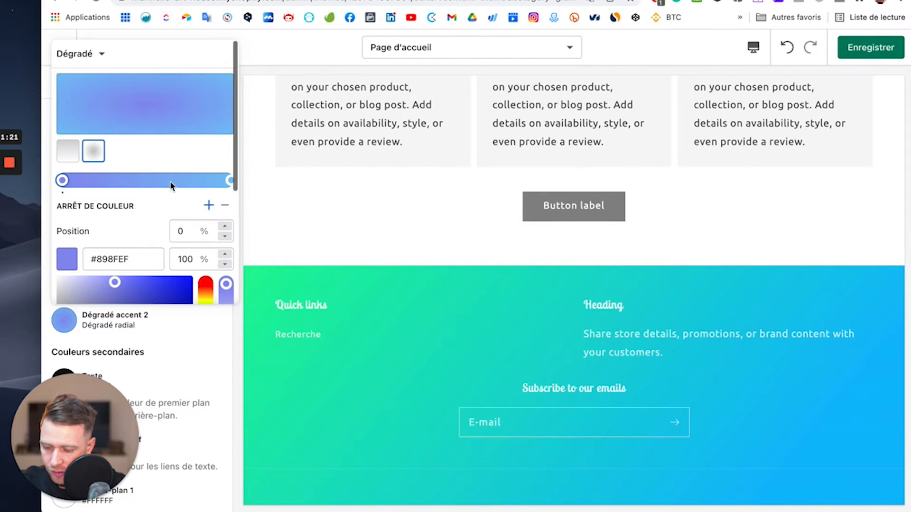
pyautogui.click(96, 55)
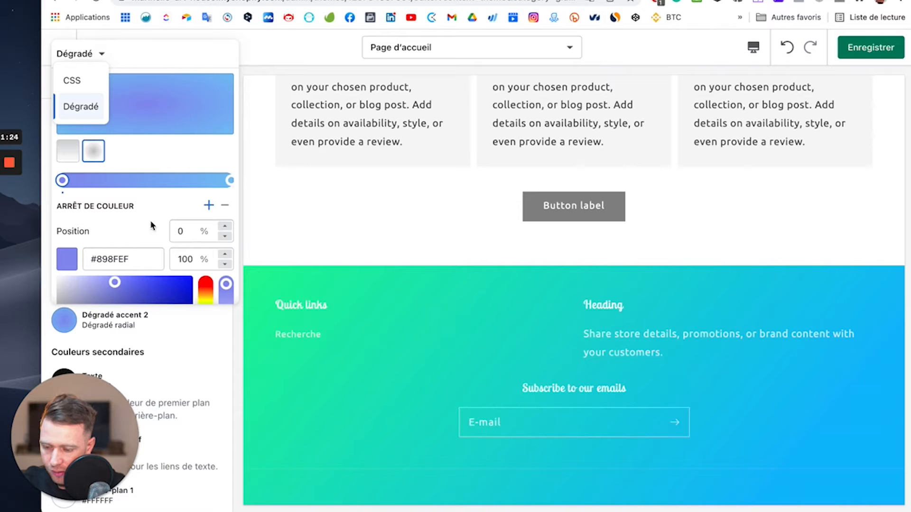
pyautogui.click(200, 287)
pyautogui.click(140, 280)
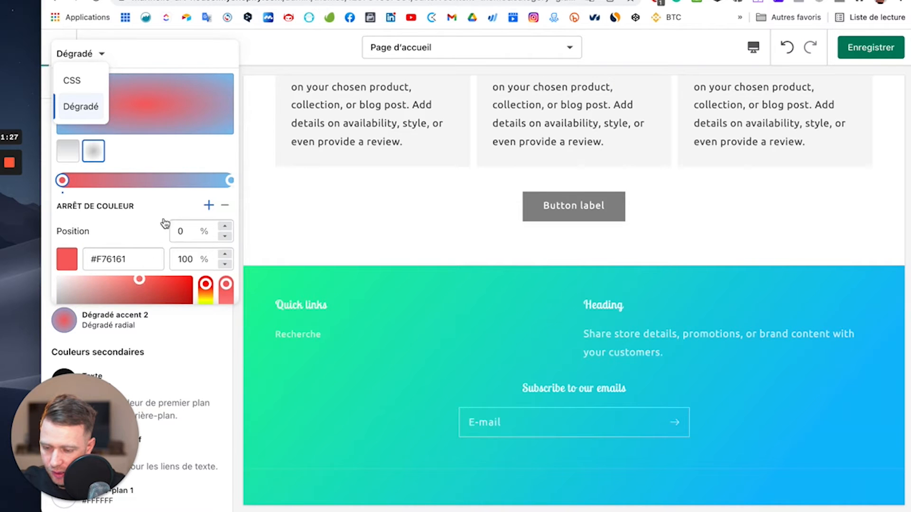
# Move the second stop of the Dégradé accent 2 gradient to 96% and recolour it light yellow-green
pyautogui.moveTo(229, 181); pyautogui.dragTo(225, 181)
pyautogui.click(208, 293)
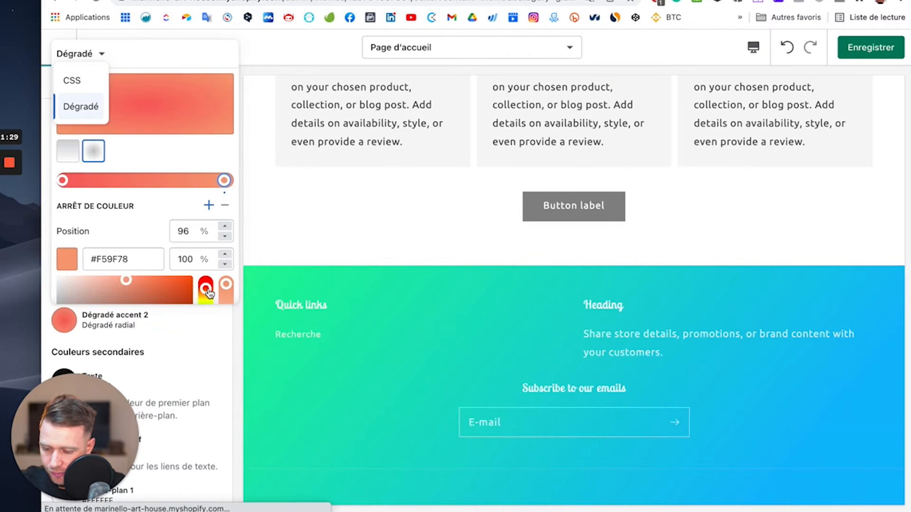
pyautogui.click(208, 307)
pyautogui.scroll(-3, 157, 327)
pyautogui.scroll(-10, 157, 327)
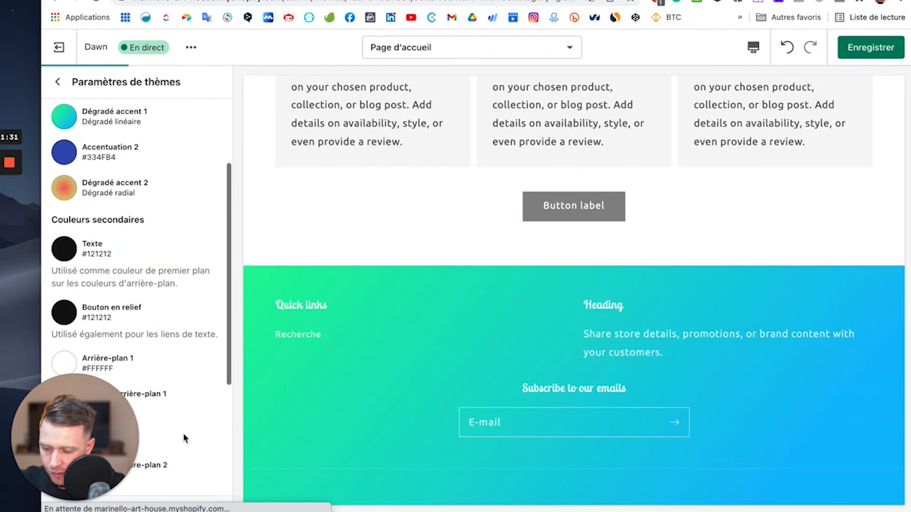
# Set the Pied de page section's colour scheme to Accentuation 2 and check the result in the home page preview
pyautogui.click(59, 83)
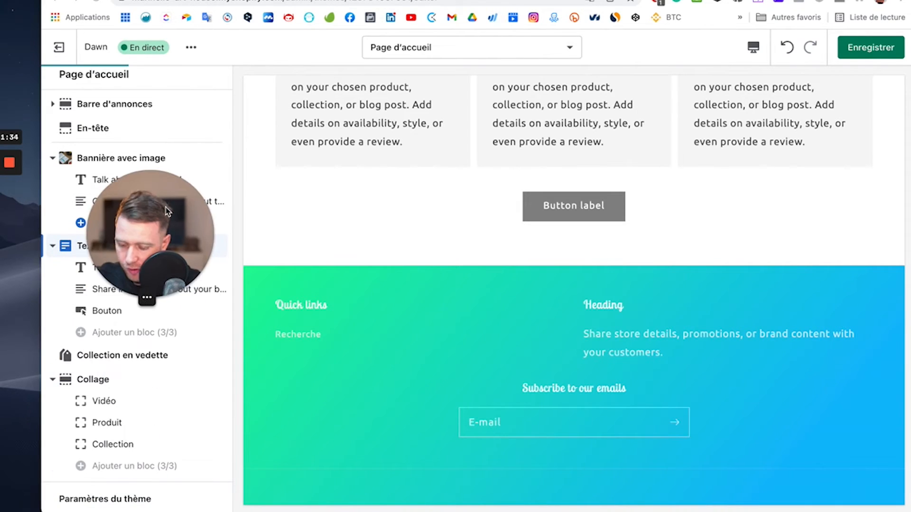
pyautogui.scroll(-5, 130, 427)
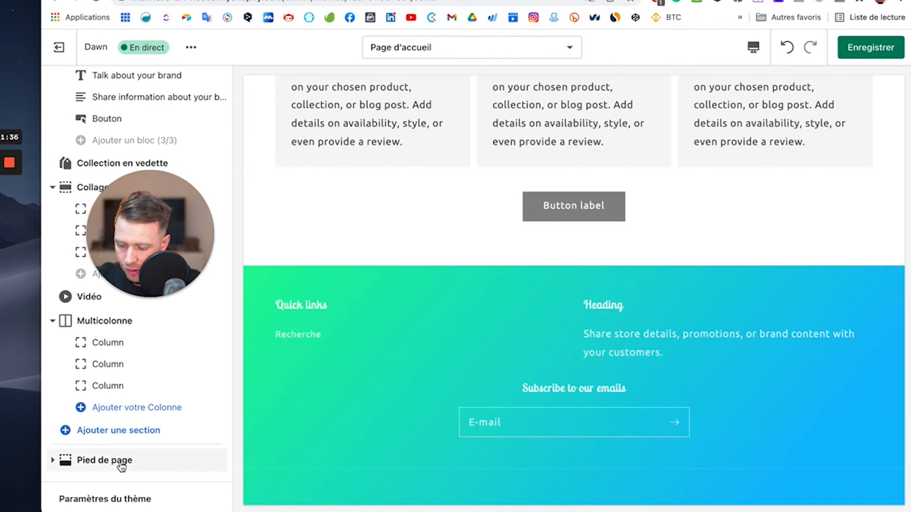
pyautogui.click(114, 464)
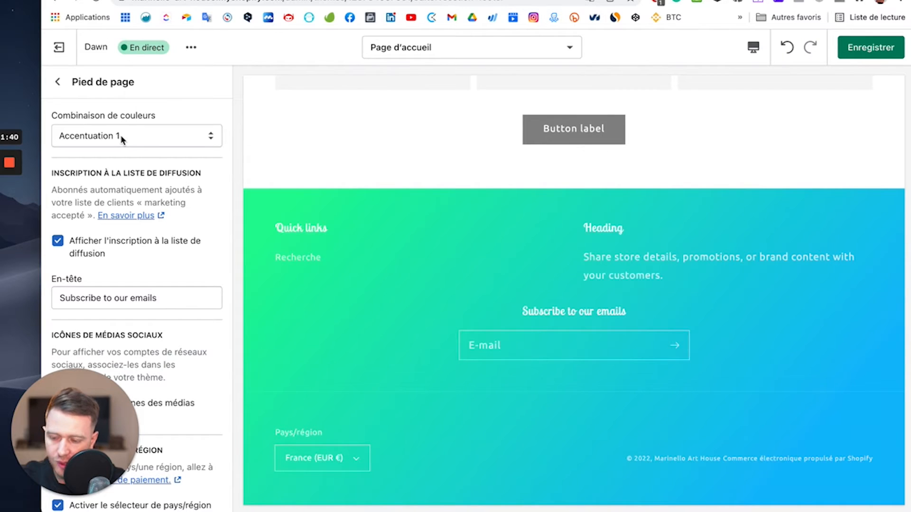
pyautogui.click(214, 136)
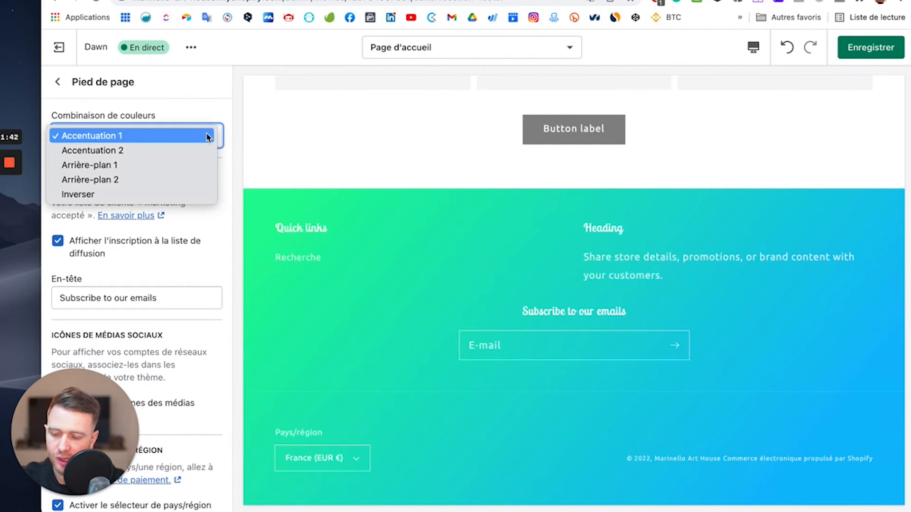
pyautogui.click(187, 149)
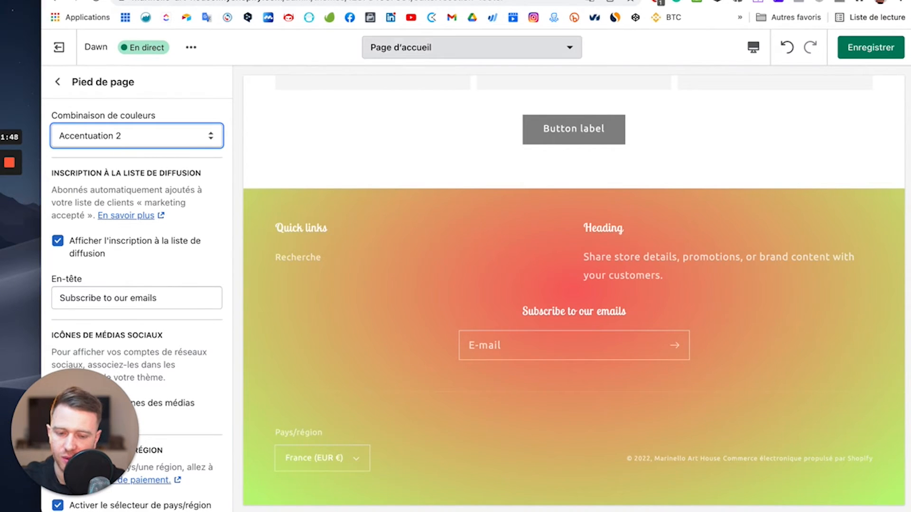
pyautogui.scroll(10, 522, 188)
pyautogui.scroll(-3, 521, 189)
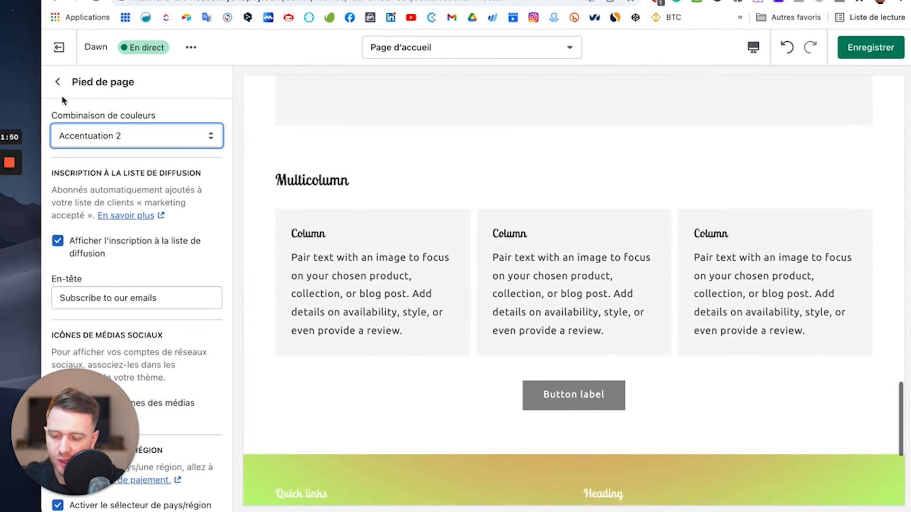
pyautogui.scroll(-8, 330, 288)
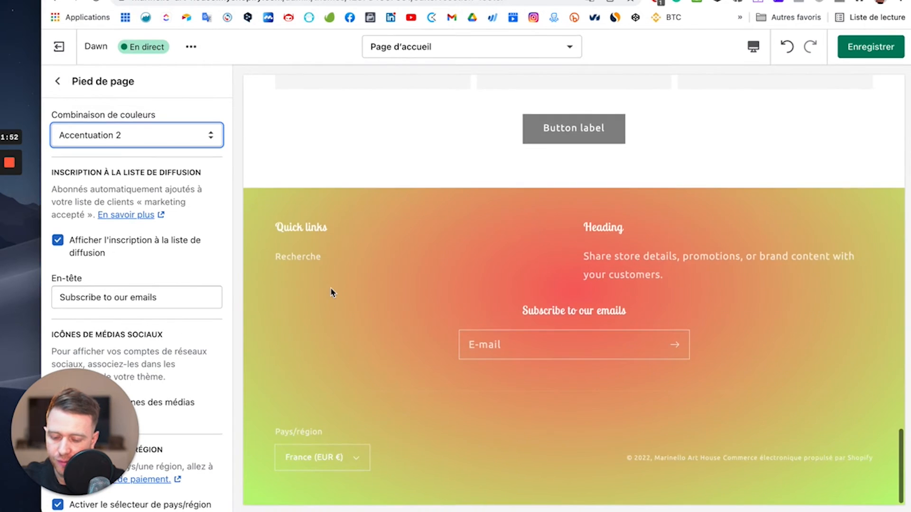
pyautogui.scroll(10, 331, 288)
pyautogui.scroll(15, 331, 292)
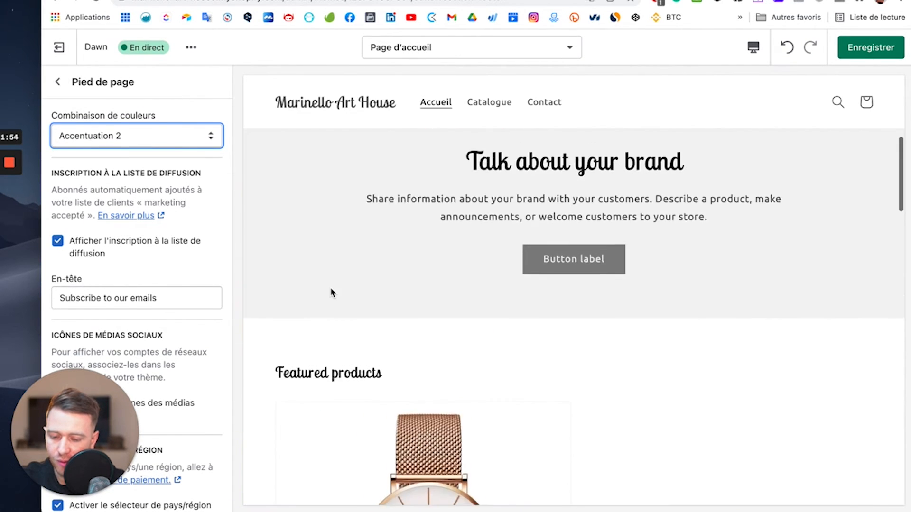
# Remove the gradient from Dégradé accent 1 in the theme's colour settings
pyautogui.click(68, 84)
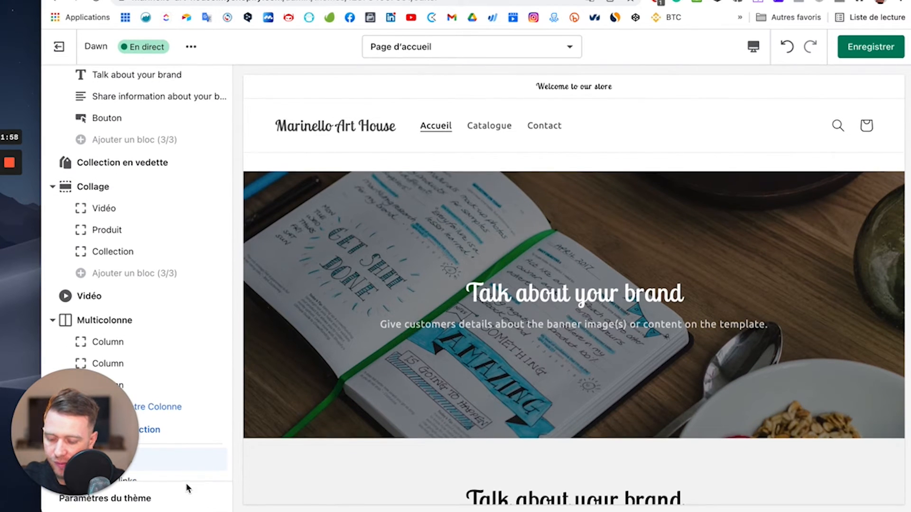
pyautogui.click(145, 502)
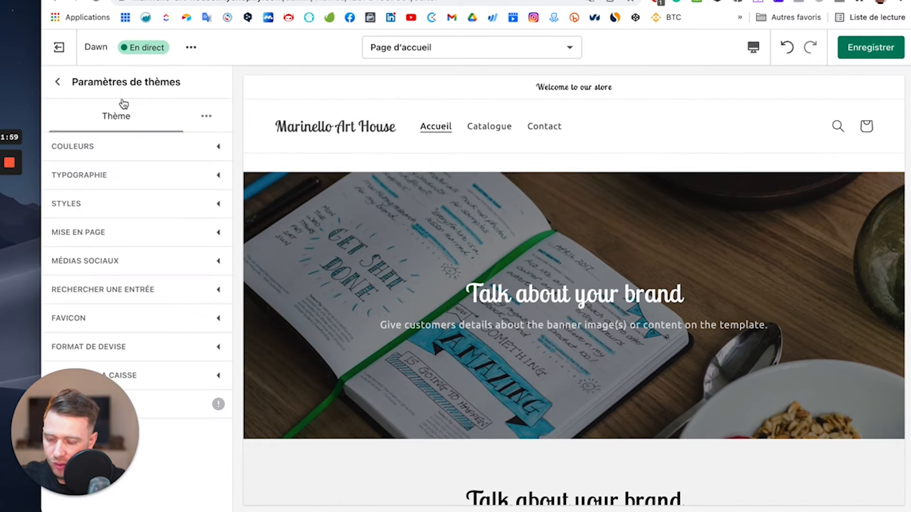
pyautogui.click(127, 151)
pyautogui.scroll(-5, 160, 319)
pyautogui.click(64, 227)
pyautogui.scroll(-5, 172, 496)
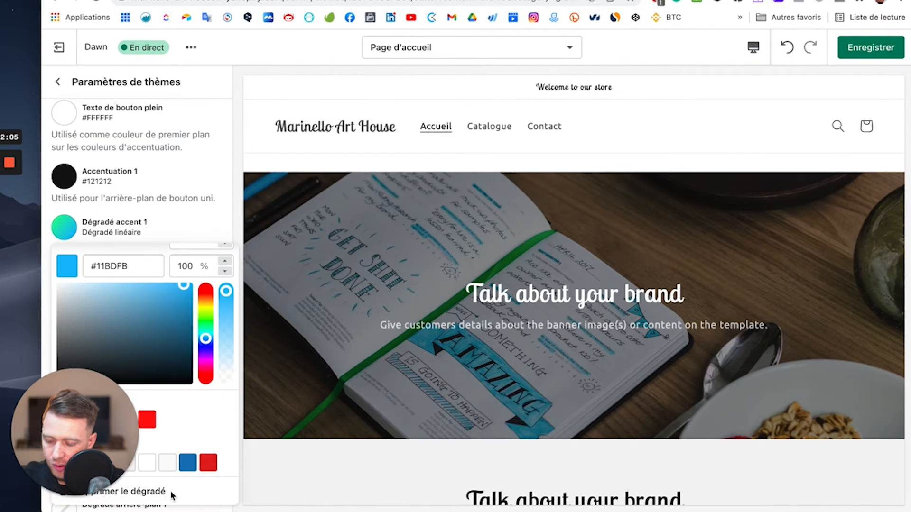
pyautogui.click(191, 207)
# Remove the gradient from Dégradé accent 2 as well
pyautogui.scroll(-2, 144, 236)
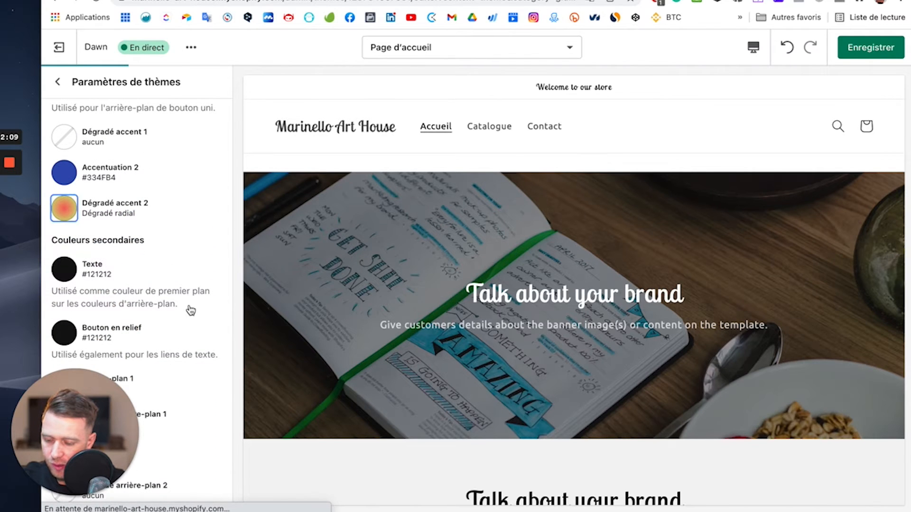
pyautogui.scroll(-1, 162, 306)
pyautogui.scroll(1, 162, 306)
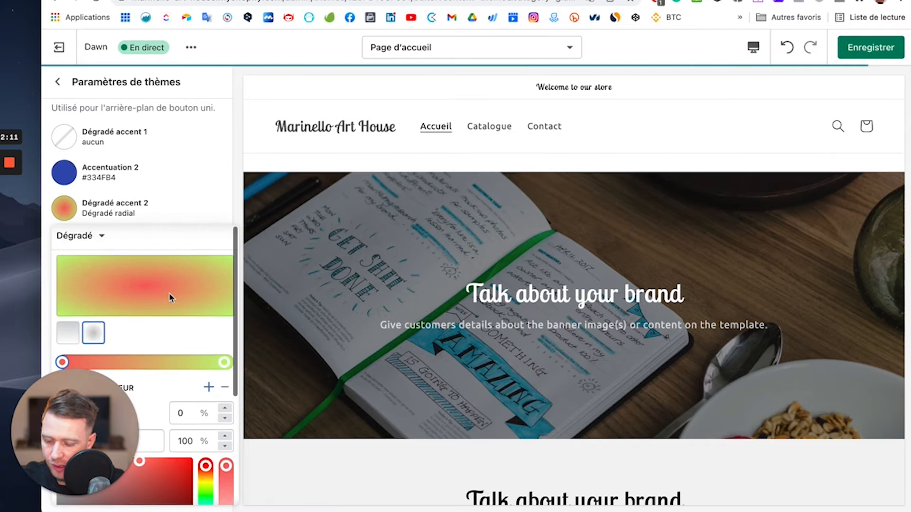
pyautogui.scroll(-4, 169, 298)
pyautogui.click(173, 501)
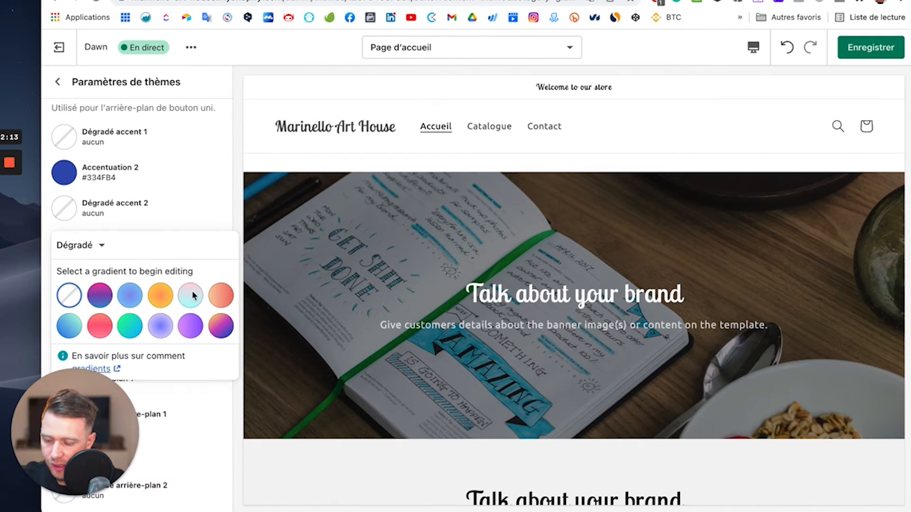
pyautogui.click(198, 192)
# With the footer in view, set the theme's Accentuation 2 colour to bright green #83E727
pyautogui.scroll(-20, 519, 344)
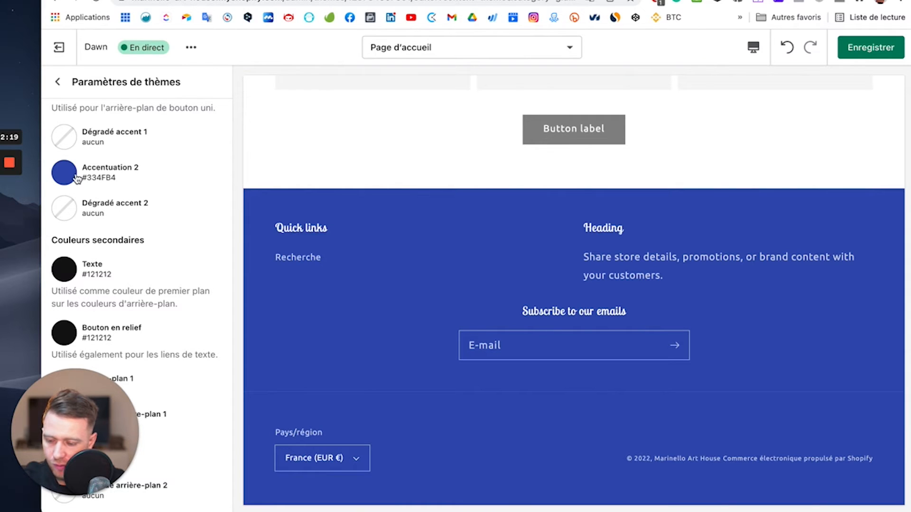
pyautogui.click(75, 177)
pyautogui.click(174, 226)
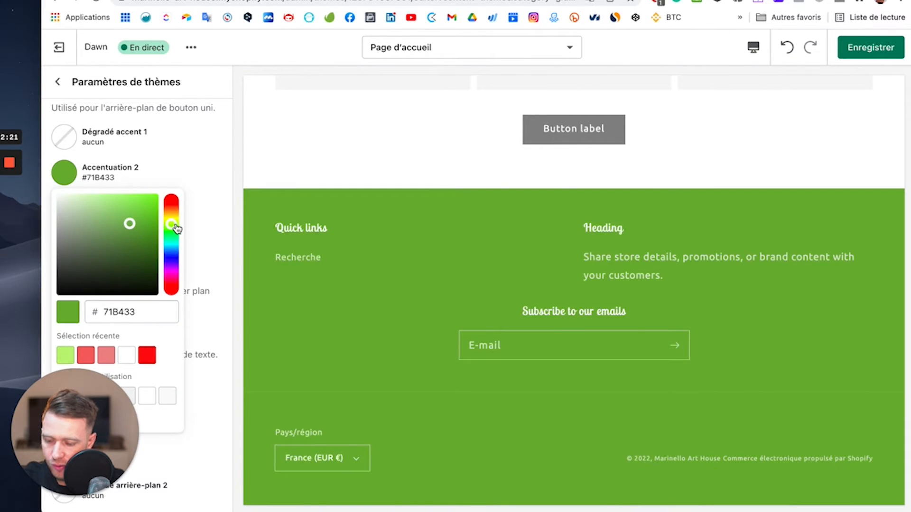
pyautogui.click(141, 204)
pyautogui.click(195, 207)
# Set the theme's Accentuation 2 colour to red #ED2A16
pyautogui.click(64, 172)
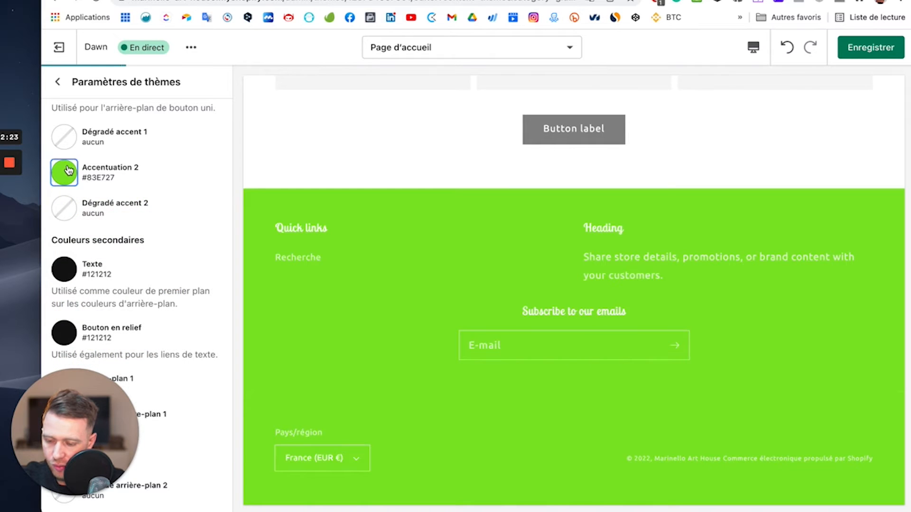
pyautogui.click(172, 203)
pyautogui.click(149, 203)
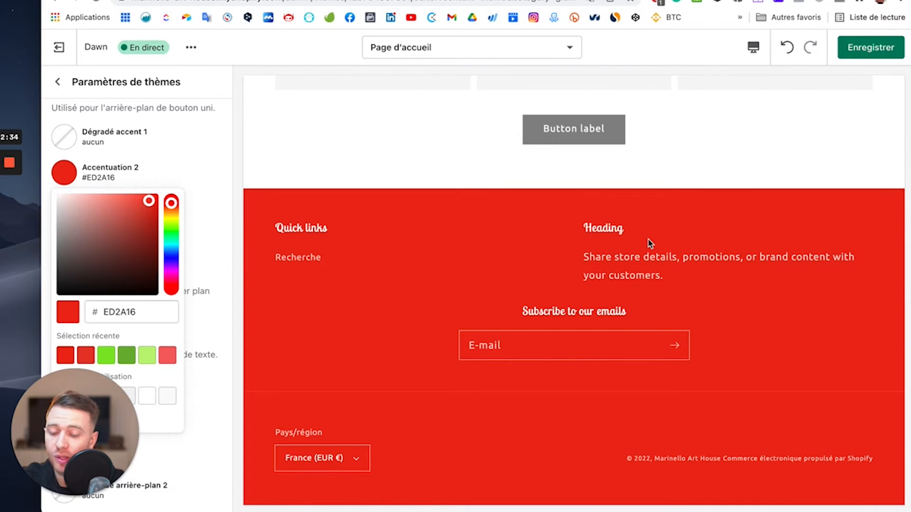
# Preview the cart page, open the featured product's page from it and check where the Accentuation 2 colour is used
pyautogui.scroll(20, 650, 244)
pyautogui.click(875, 128)
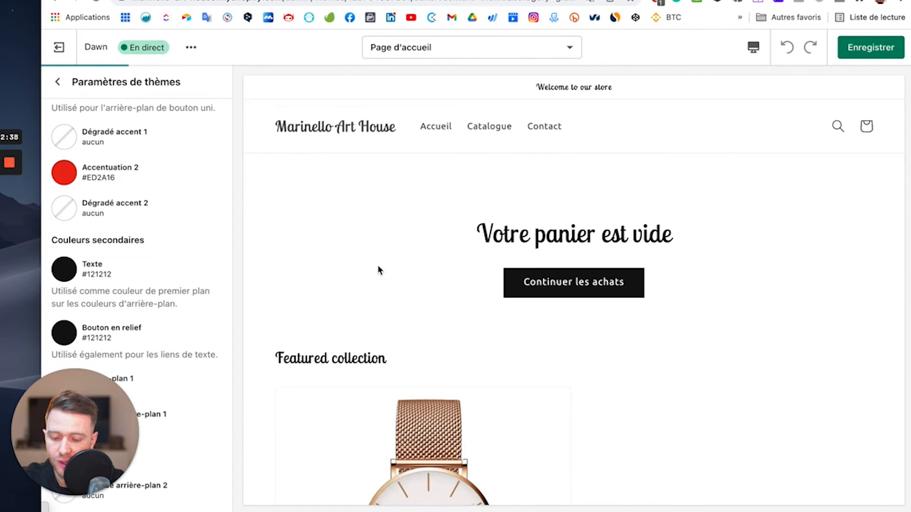
pyautogui.scroll(-5, 413, 435)
pyautogui.click(421, 325)
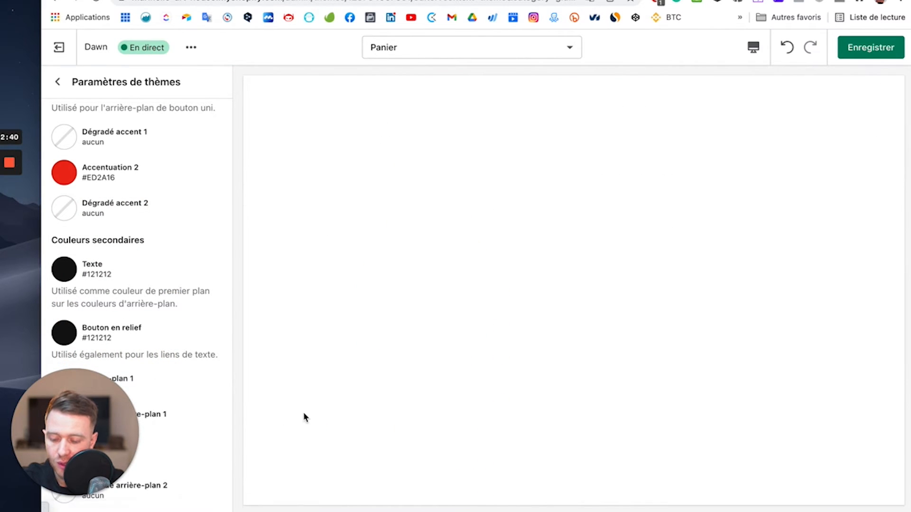
pyautogui.scroll(-3, 735, 400)
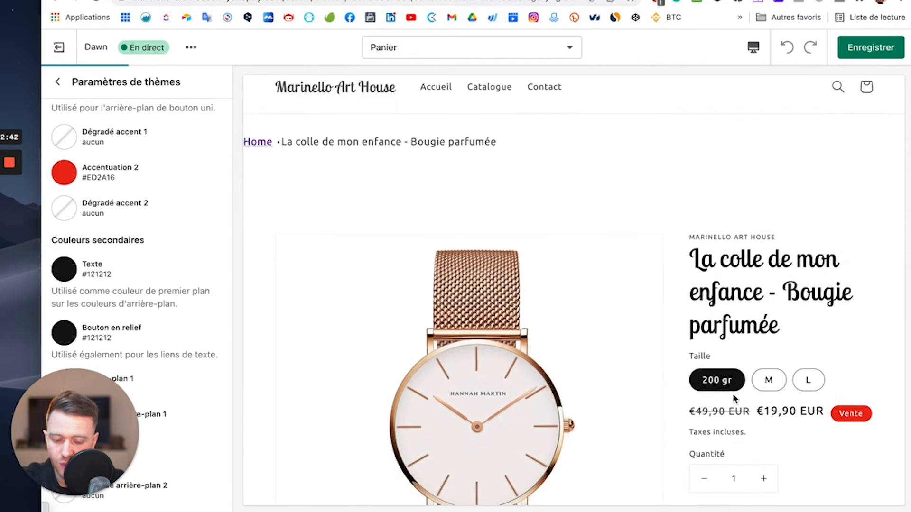
pyautogui.scroll(-10, 557, 421)
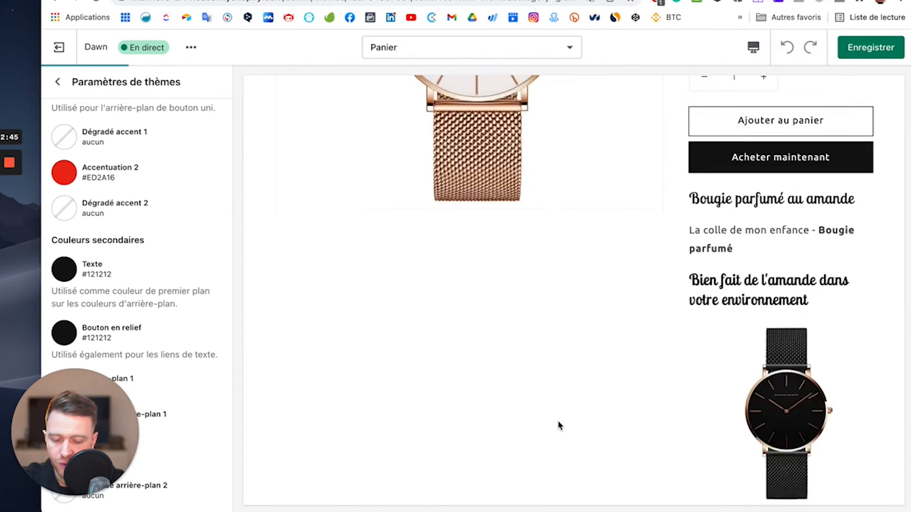
pyautogui.scroll(5, 558, 422)
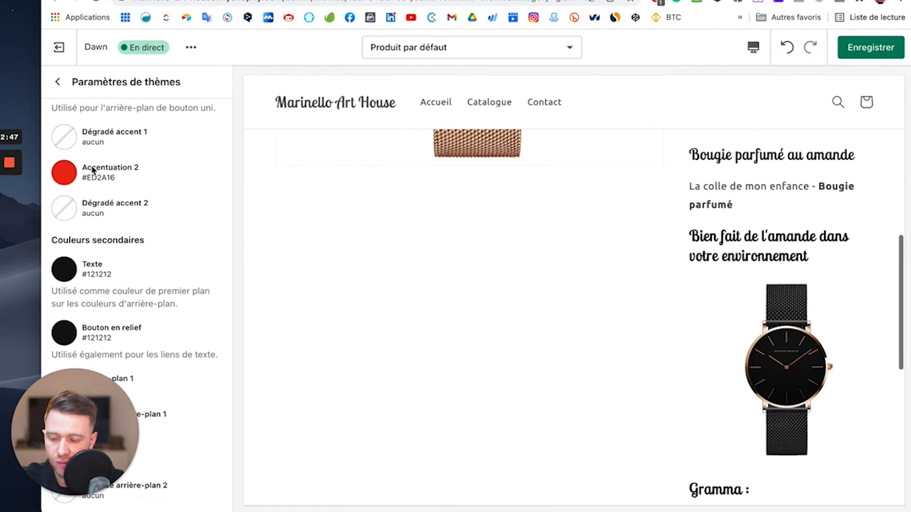
# Set the theme's Accentuation 2 colour to black #000000 and check the product page's sale badge and footer
pyautogui.click(71, 176)
pyautogui.click(172, 264)
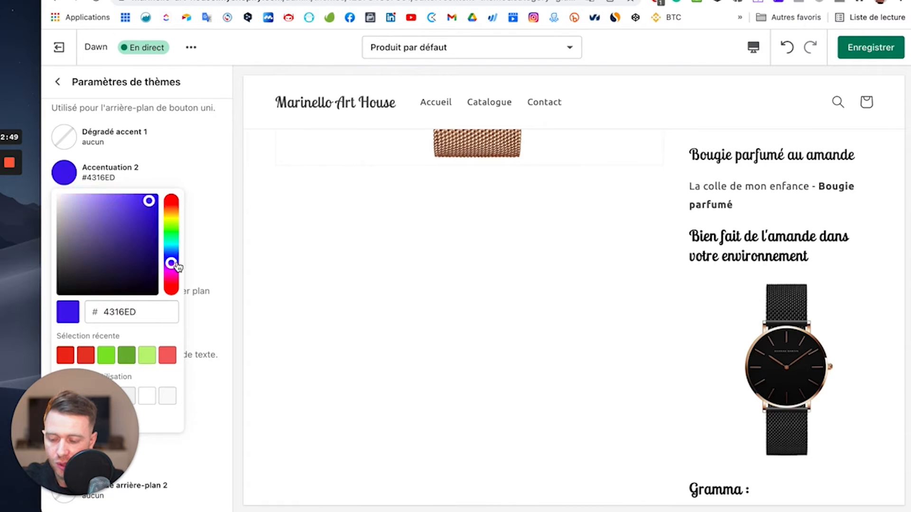
pyautogui.moveTo(157, 330); pyautogui.dragTo(167, 335)
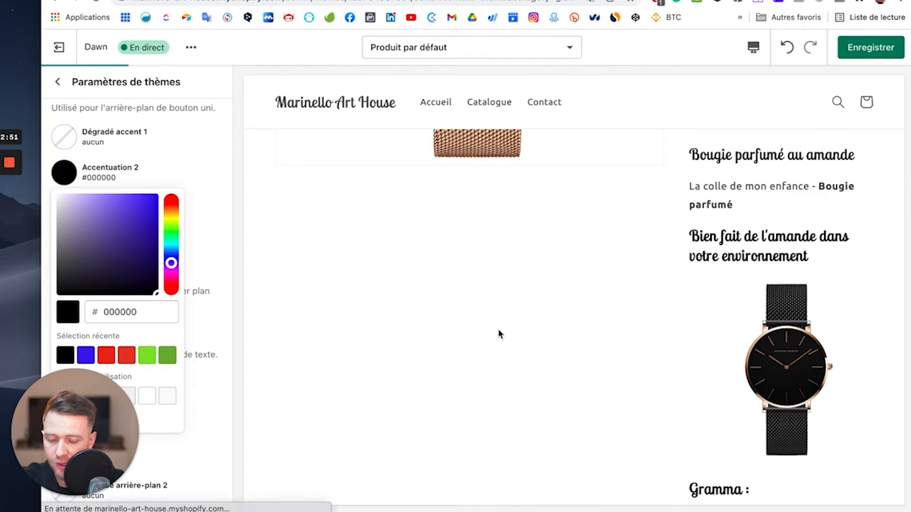
pyautogui.scroll(5, 499, 335)
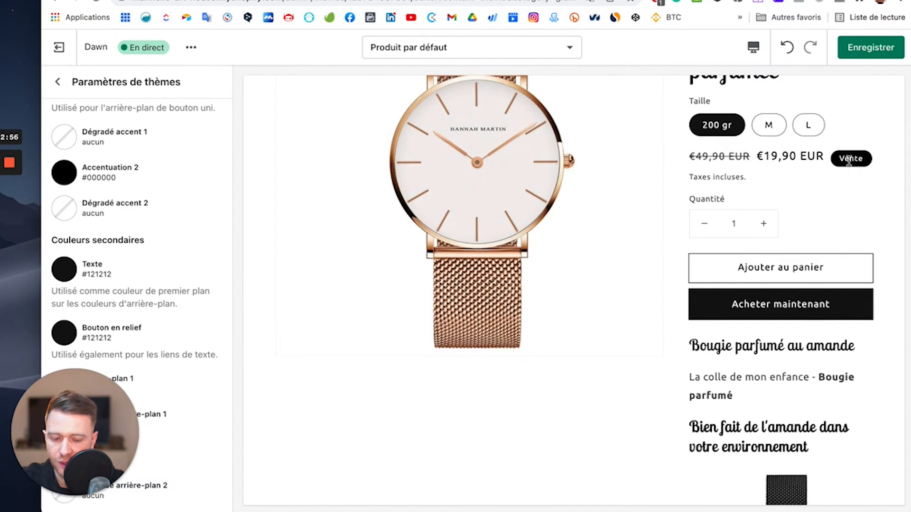
pyautogui.scroll(-10, 542, 401)
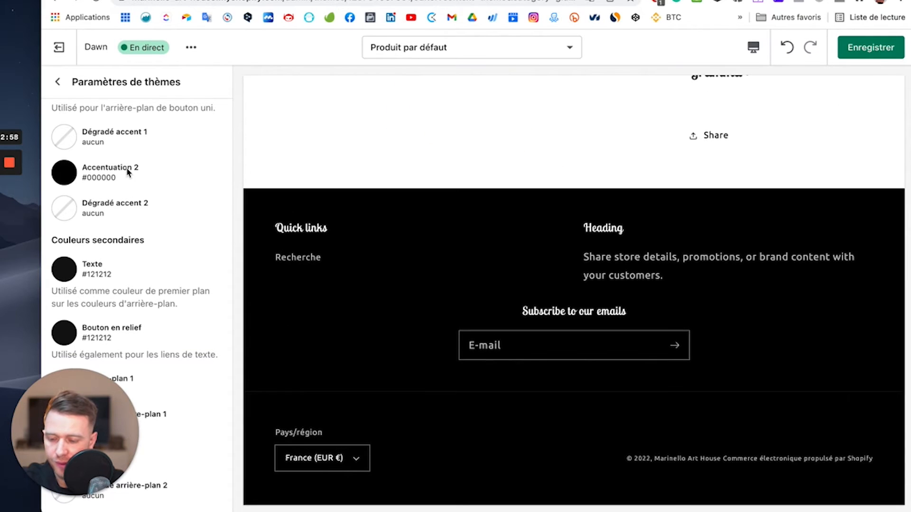
# Switch the preview to the home page and open the theme's typography settings
pyautogui.click(57, 82)
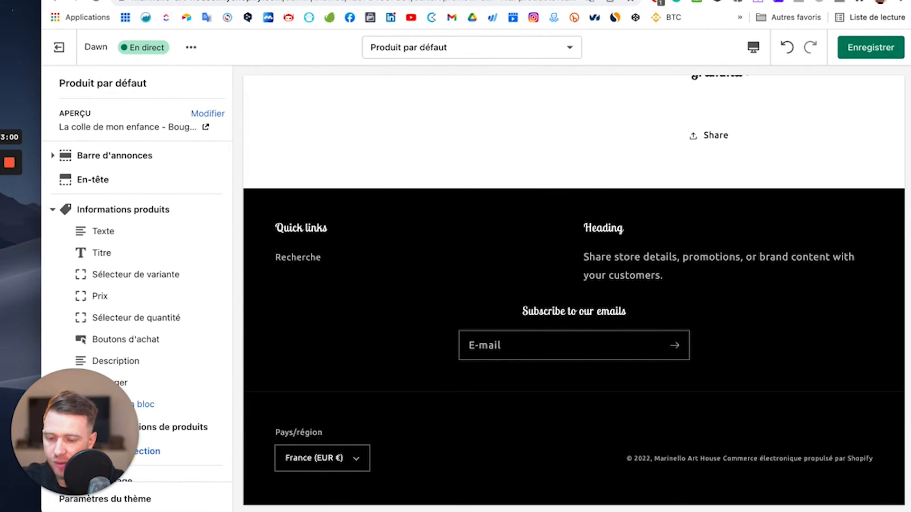
pyautogui.scroll(-1, 148, 327)
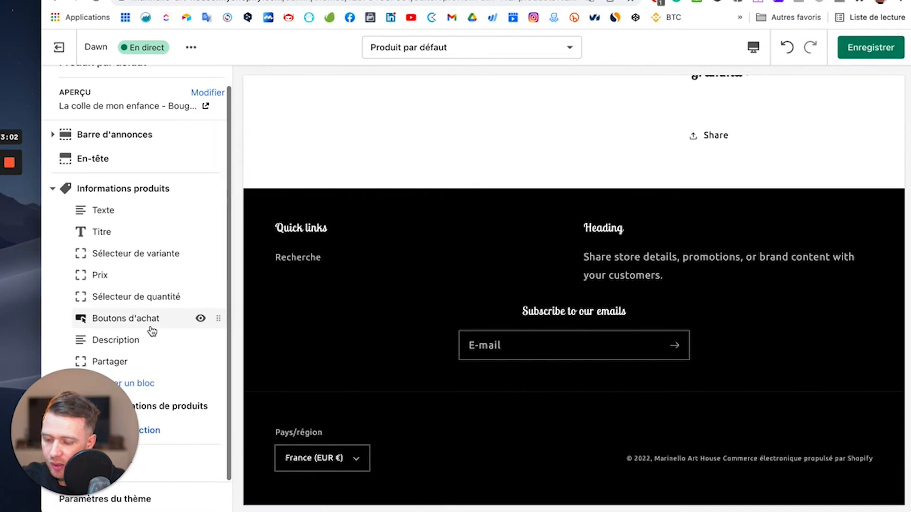
pyautogui.click(444, 49)
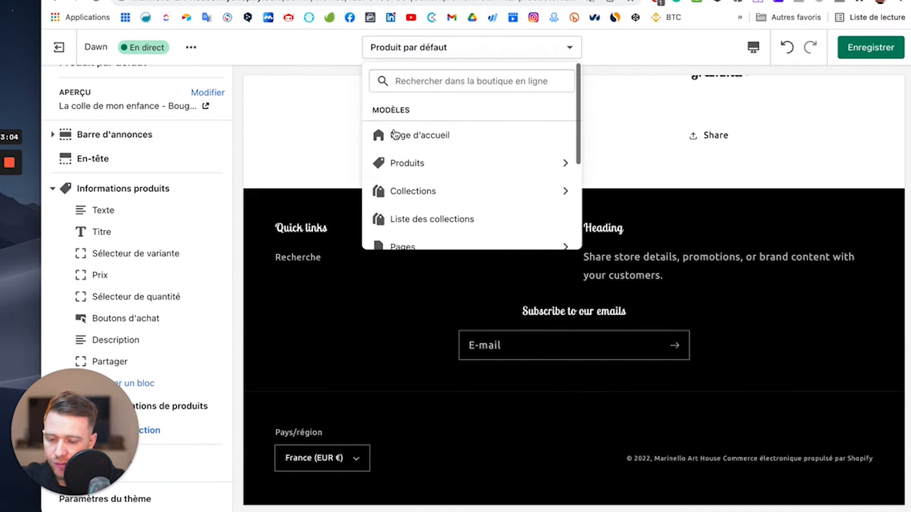
pyautogui.click(397, 135)
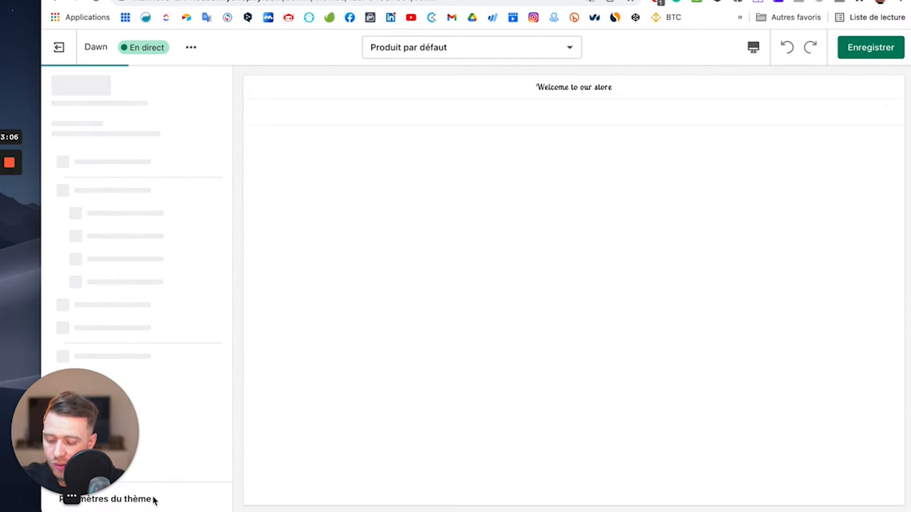
pyautogui.click(145, 498)
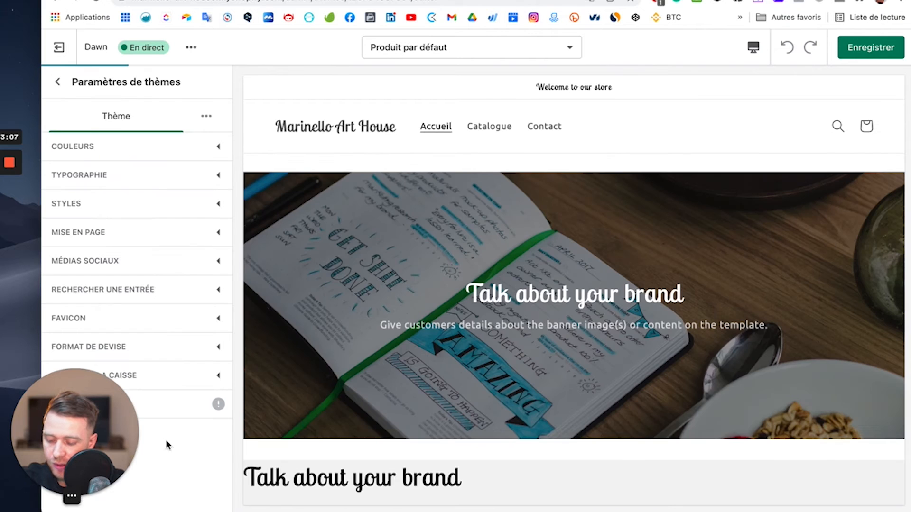
pyautogui.click(216, 178)
pyautogui.scroll(-3, 124, 223)
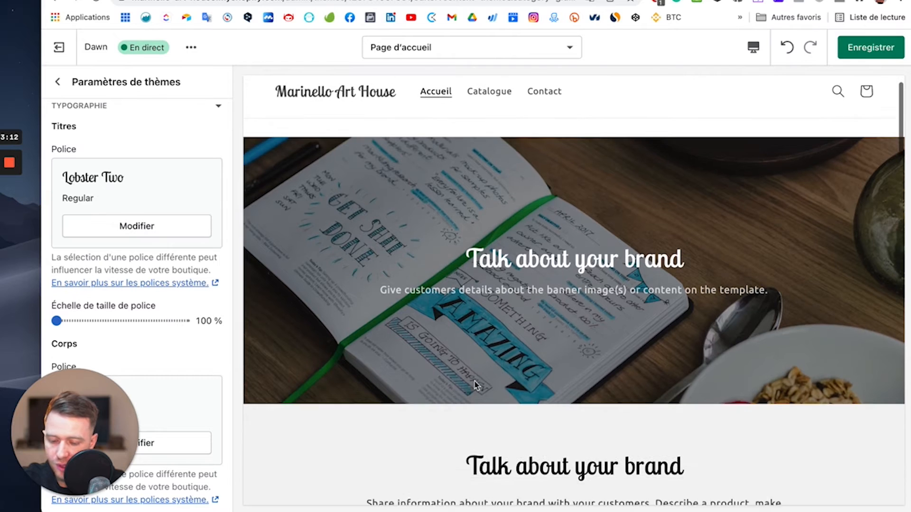
pyautogui.scroll(-2, 476, 386)
# Try Anonymous Pro, Archivo Narrow and Arimo as the heading font, leaving the font selection without applying any of them
pyautogui.click(112, 232)
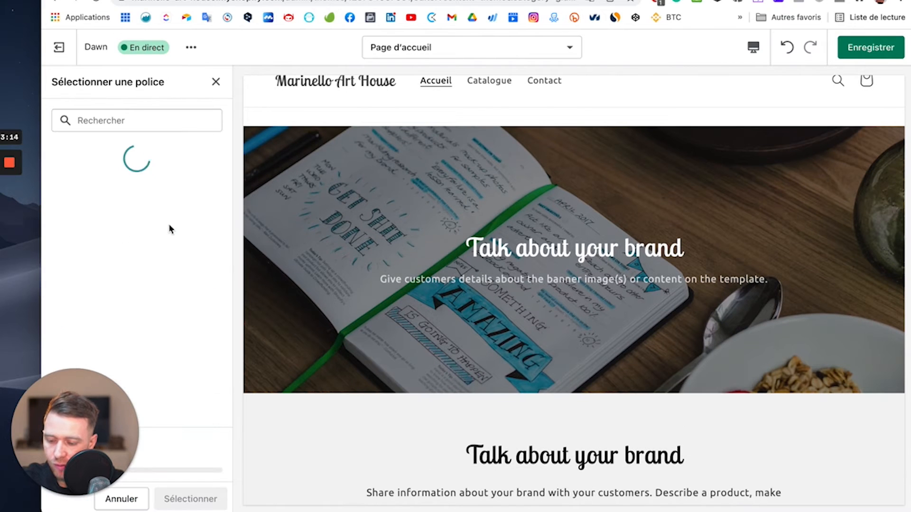
pyautogui.scroll(-6, 138, 276)
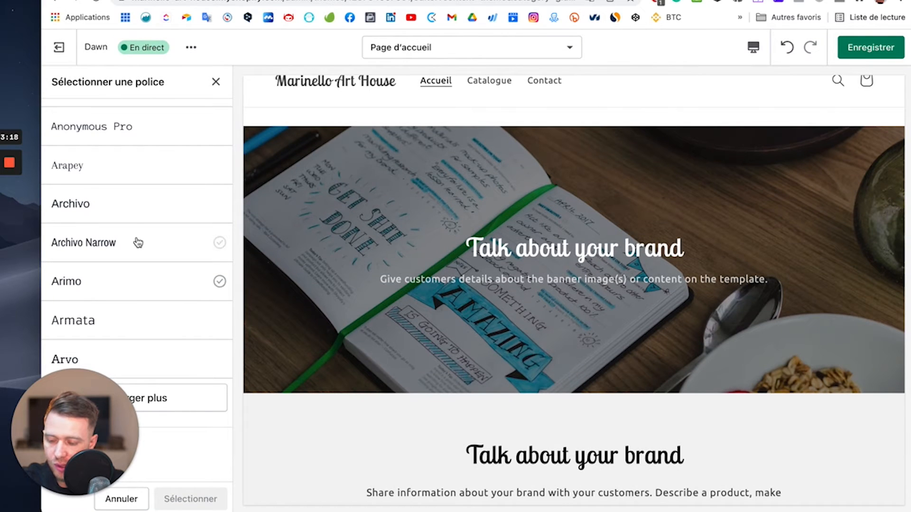
pyautogui.click(141, 127)
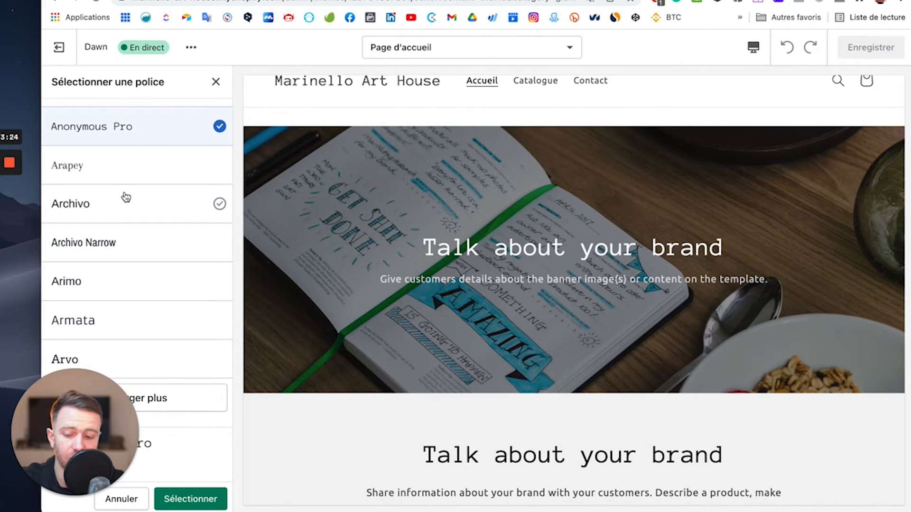
pyautogui.click(116, 254)
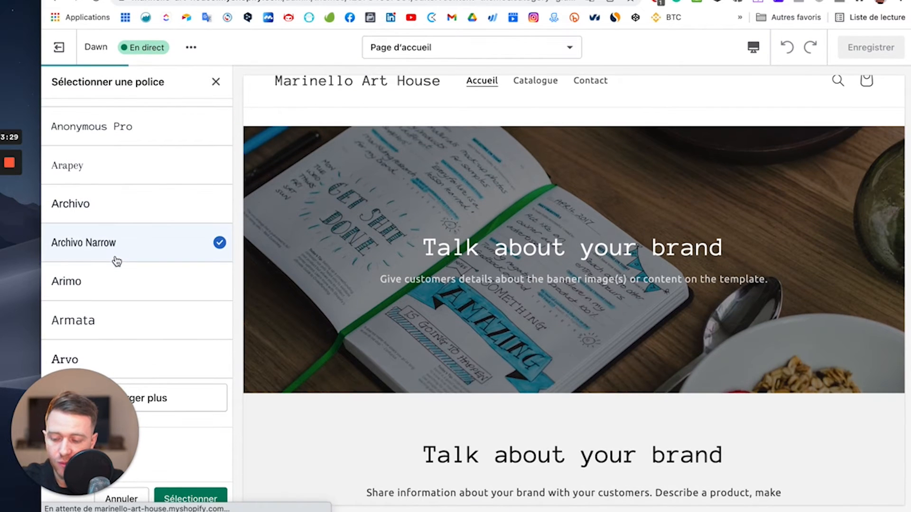
pyautogui.click(111, 288)
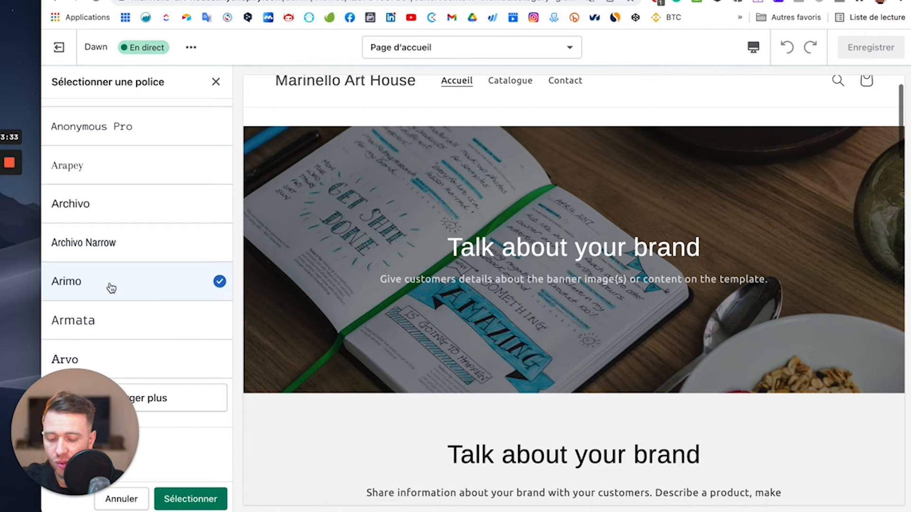
pyautogui.click(216, 86)
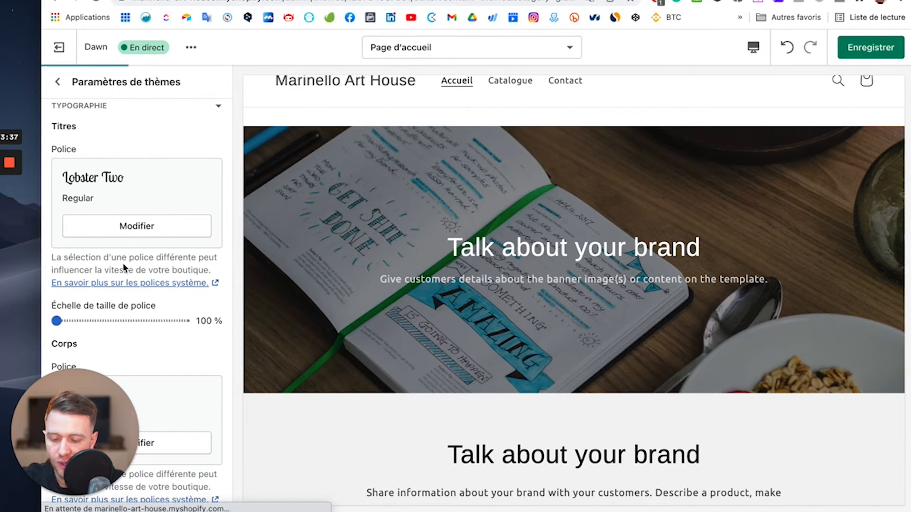
# Review the body font and font size scale settings, and check the home page in mobile preview before returning to desktop
pyautogui.scroll(-3, 123, 264)
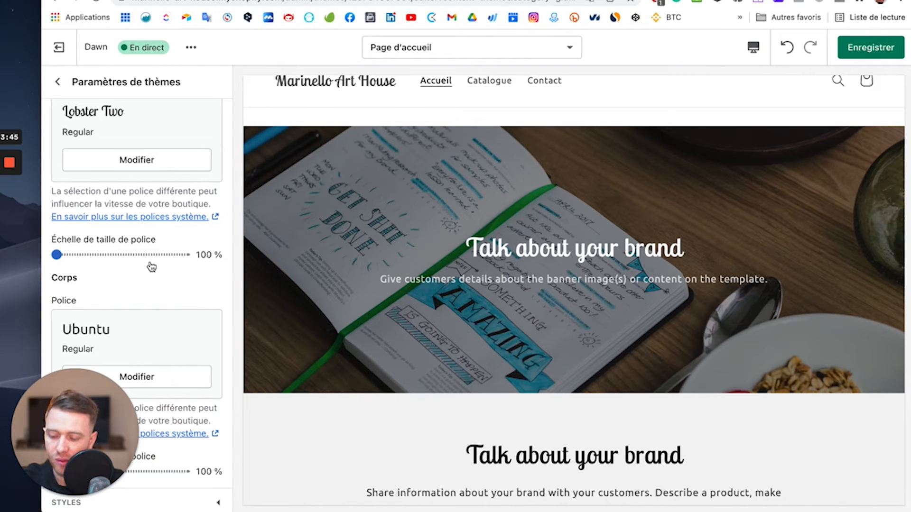
pyautogui.scroll(-9, 176, 350)
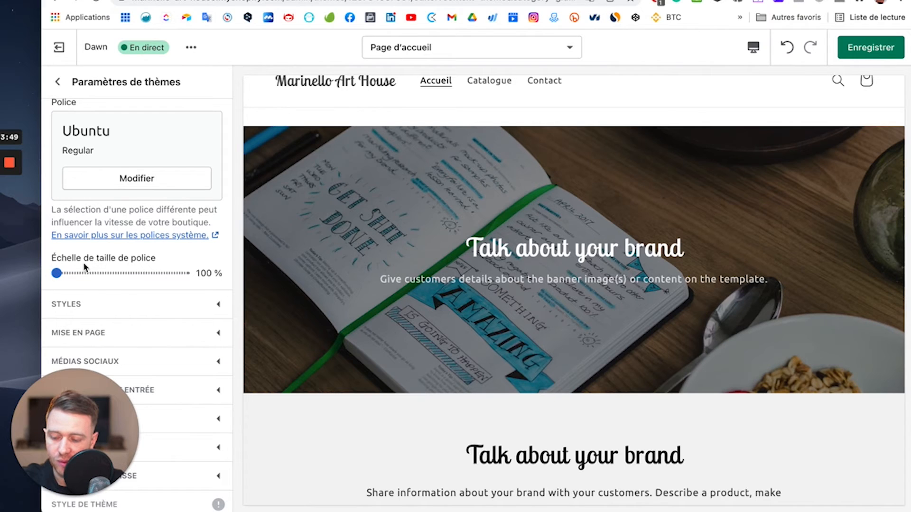
pyautogui.click(755, 56)
pyautogui.click(773, 84)
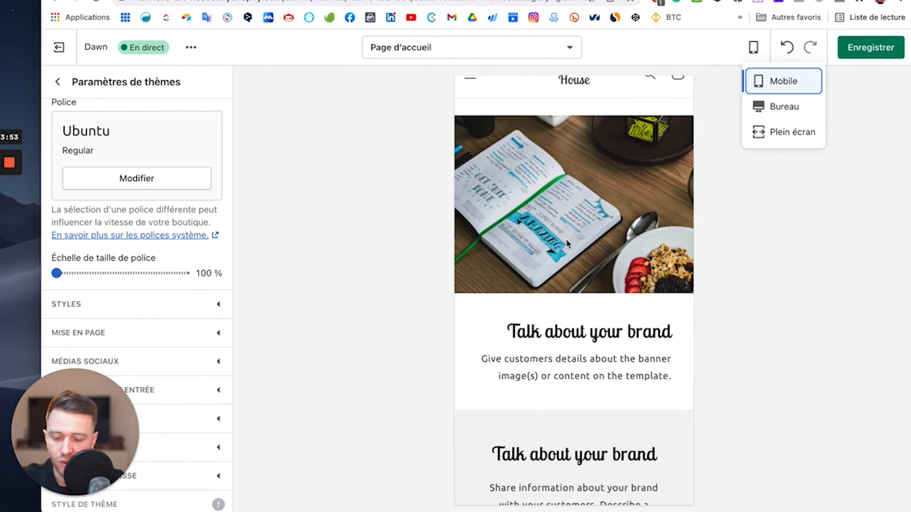
pyautogui.scroll(-5, 569, 247)
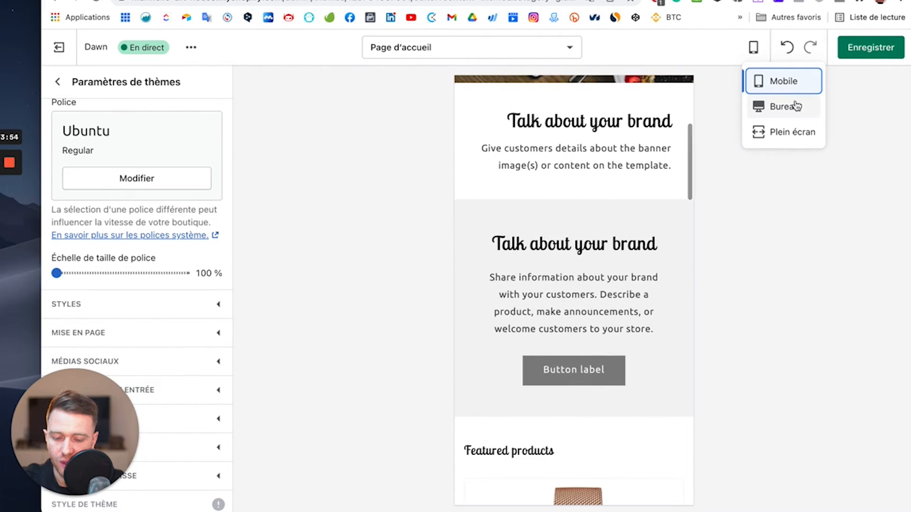
pyautogui.click(796, 106)
pyautogui.scroll(-1, 152, 323)
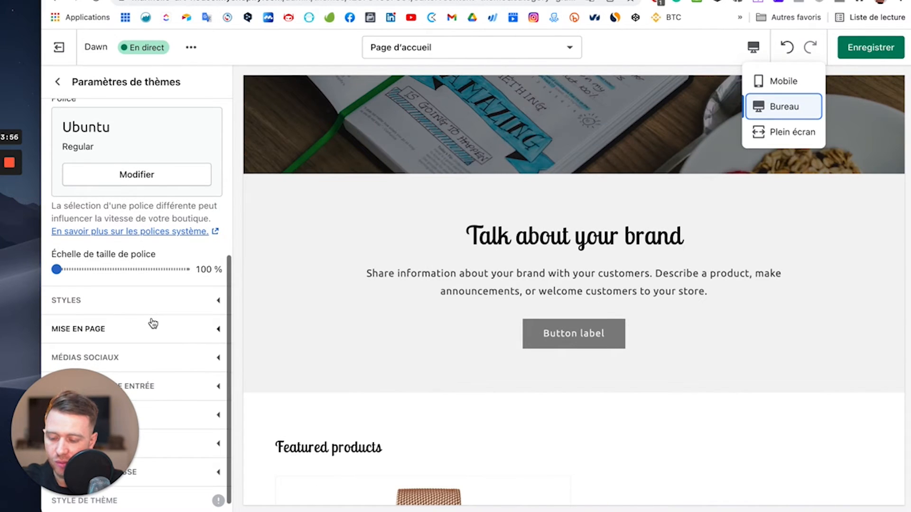
# Examine the theme's style settings for sale badges, sold-out badges and accent icons, including the available colour options
pyautogui.click(215, 303)
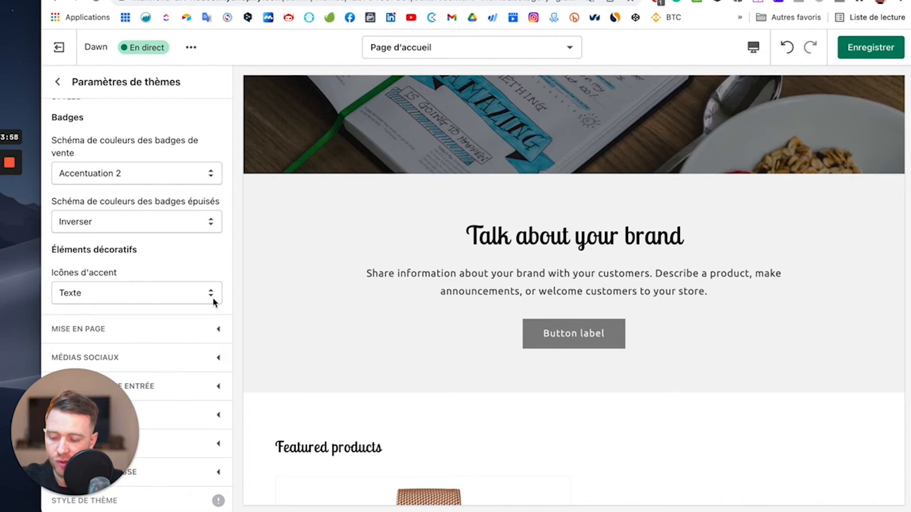
pyautogui.scroll(2, 103, 166)
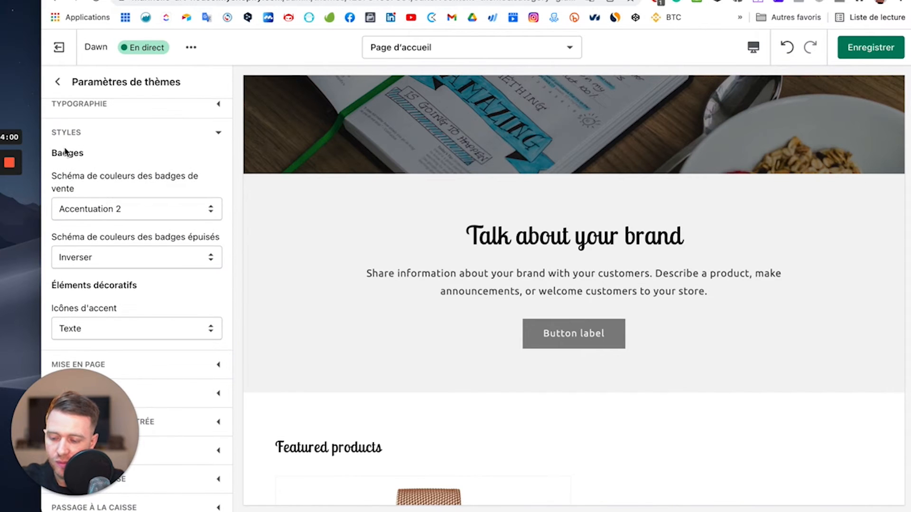
pyautogui.click(126, 258)
pyautogui.click(129, 169)
pyautogui.scroll(-2, 129, 261)
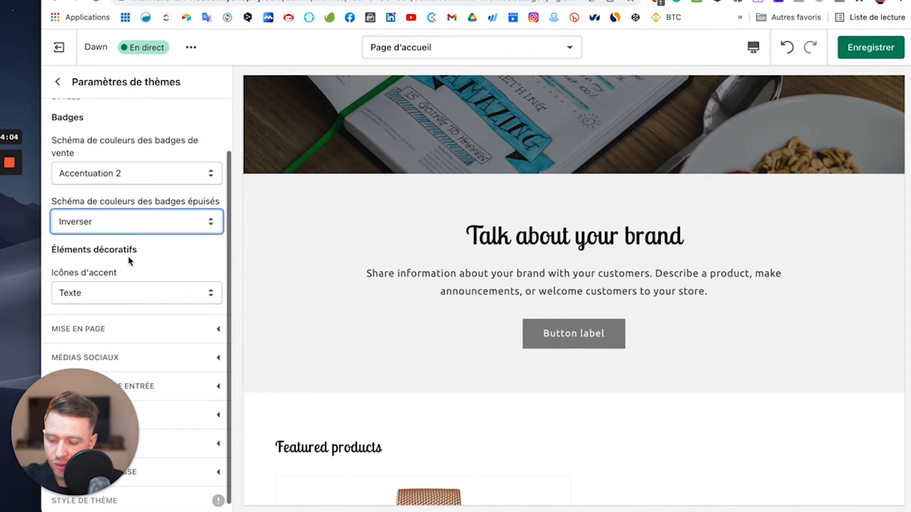
pyautogui.click(118, 294)
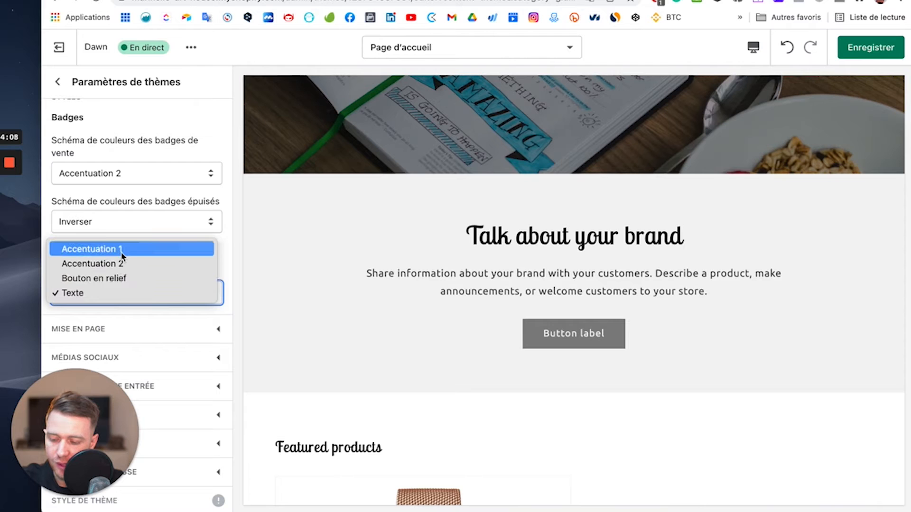
pyautogui.click(230, 261)
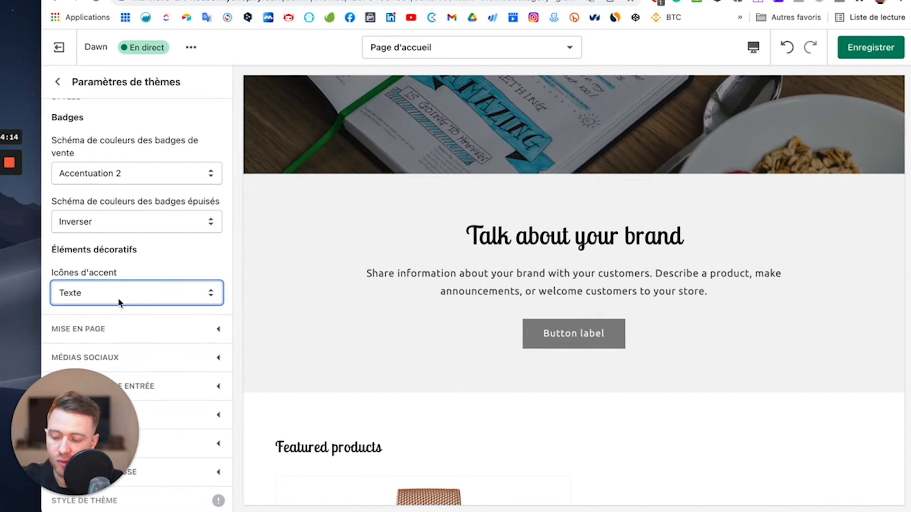
# Try a maximum page width of 1 200 pixels, check it in full-screen preview, and restore the desktop view and 1 600 pixels
pyautogui.click(205, 331)
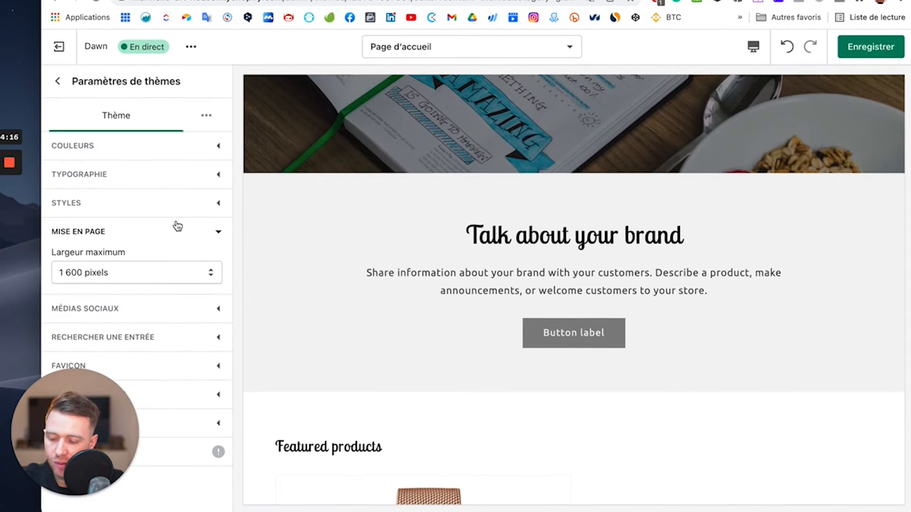
pyautogui.click(126, 274)
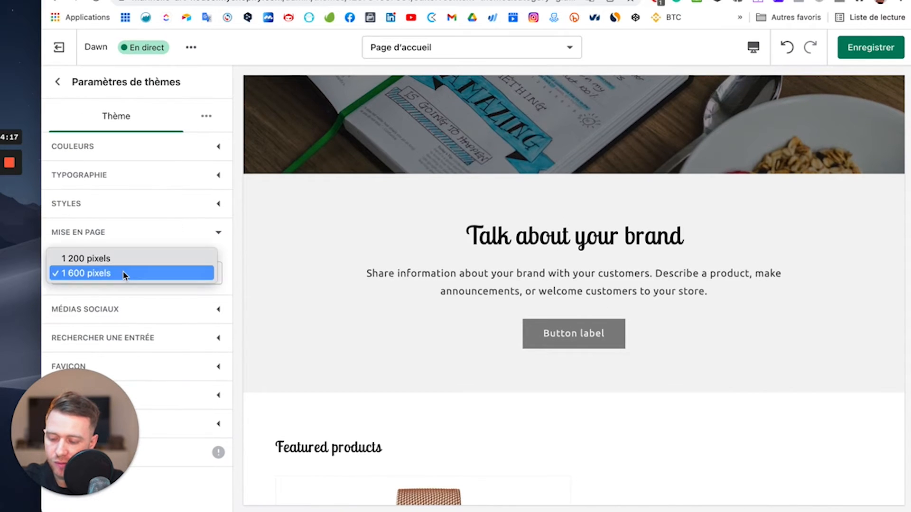
pyautogui.click(152, 261)
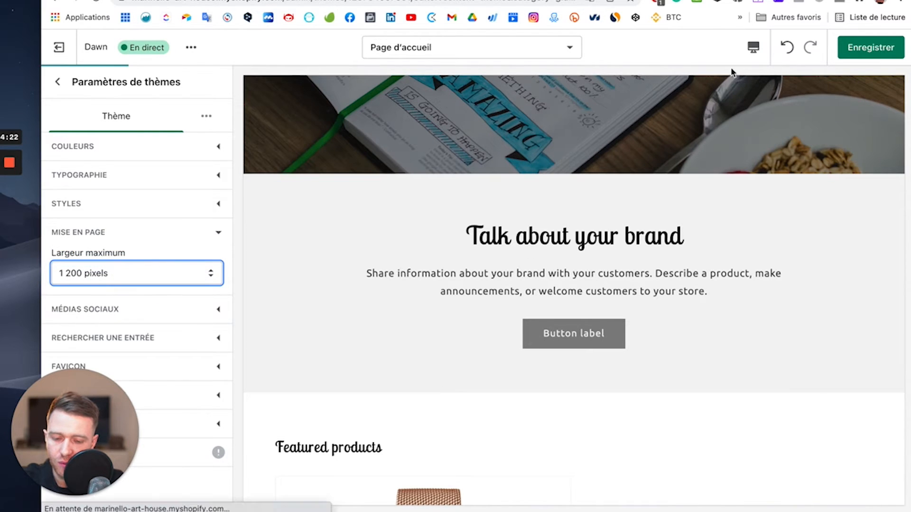
pyautogui.click(754, 47)
pyautogui.click(770, 135)
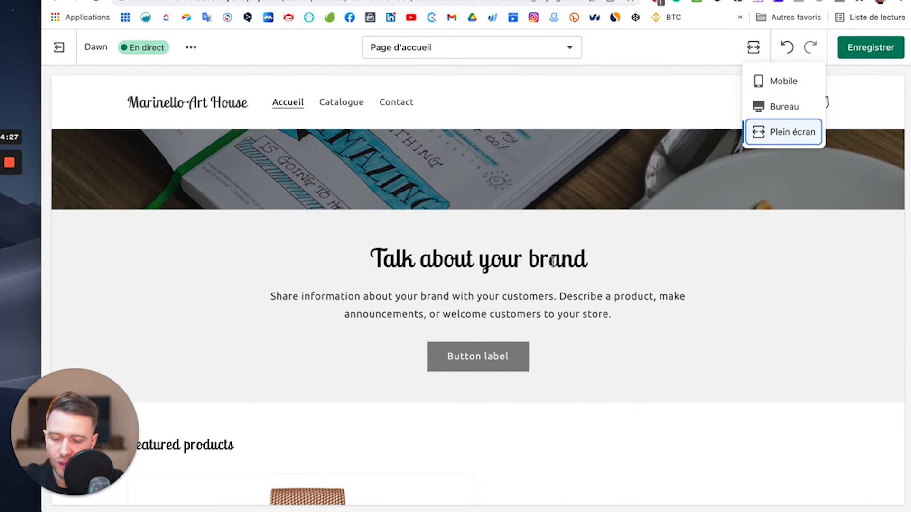
pyautogui.click(783, 106)
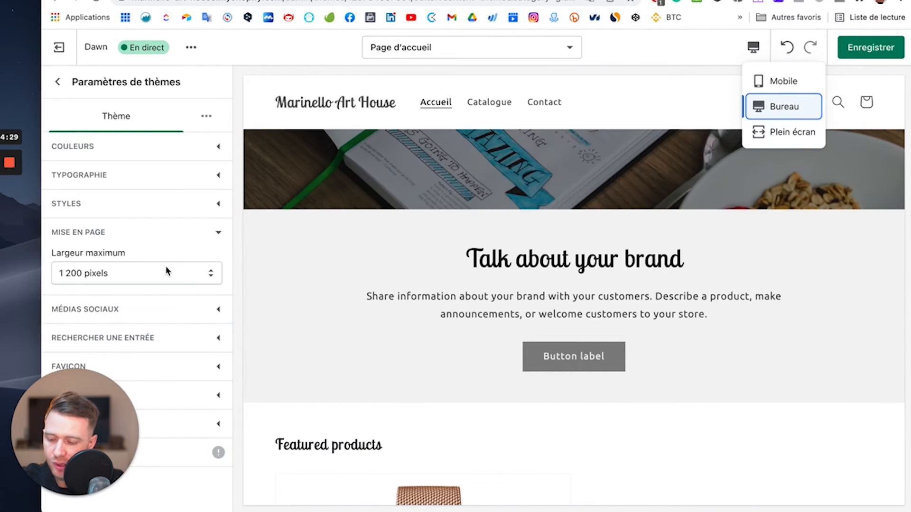
pyautogui.click(161, 279)
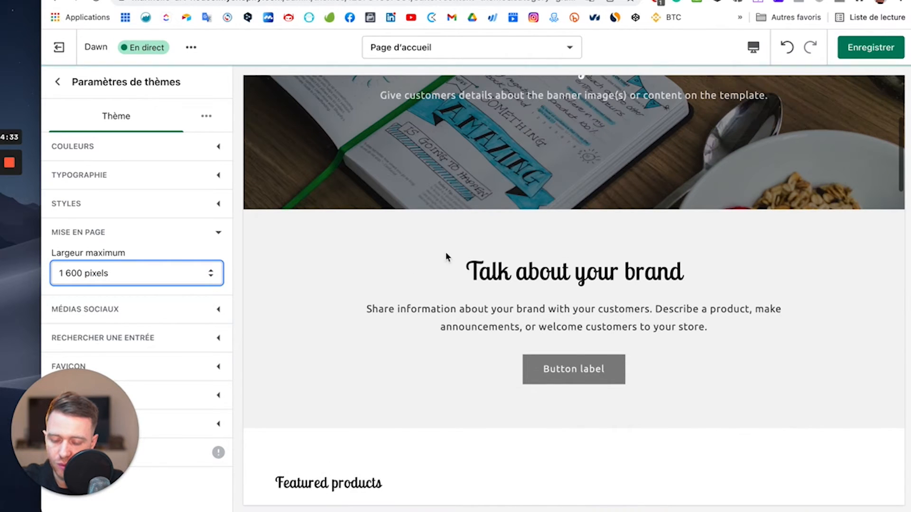
# Examine the theme's social media link fields, product search suggestion options and favicon image setting
pyautogui.click(171, 309)
pyautogui.scroll(-5, 171, 312)
pyautogui.scroll(-4, 171, 312)
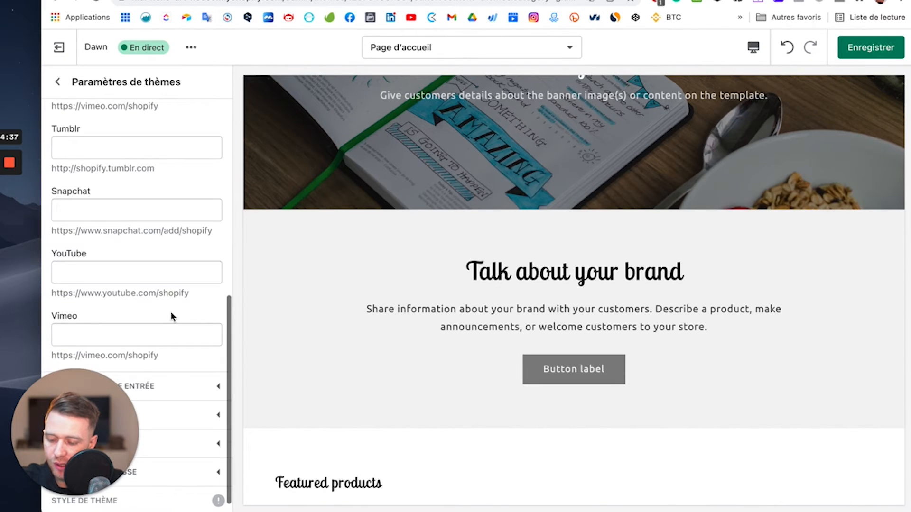
pyautogui.click(191, 390)
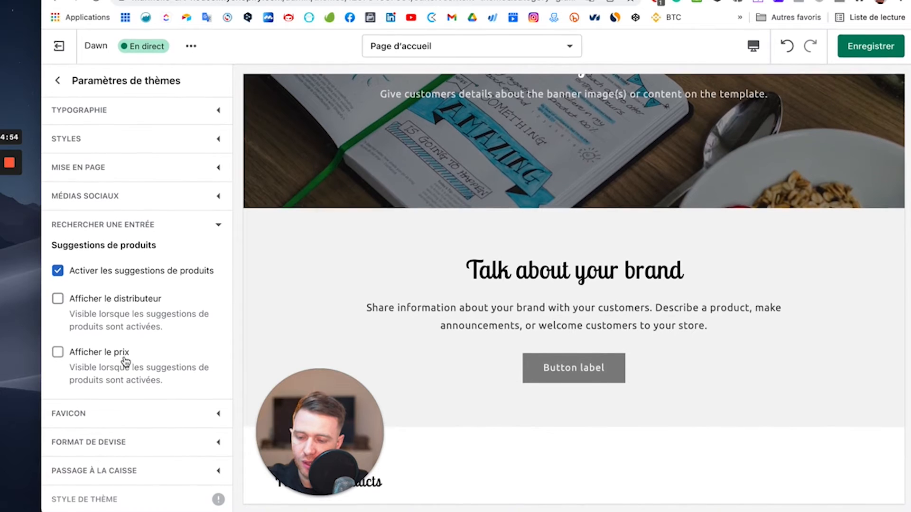
pyautogui.click(194, 414)
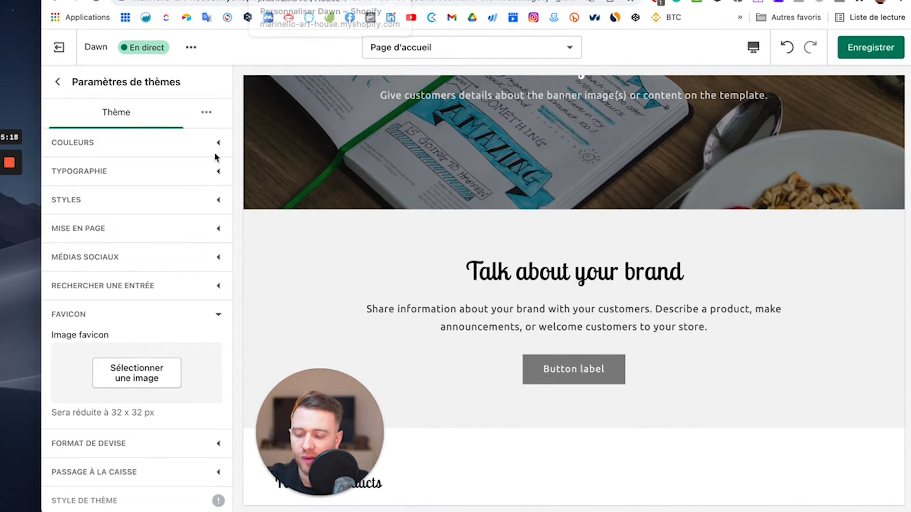
# Examine the currency code option and the checkout settings for banner, logo, content area, order summary, typography and colours
pyautogui.click(215, 316)
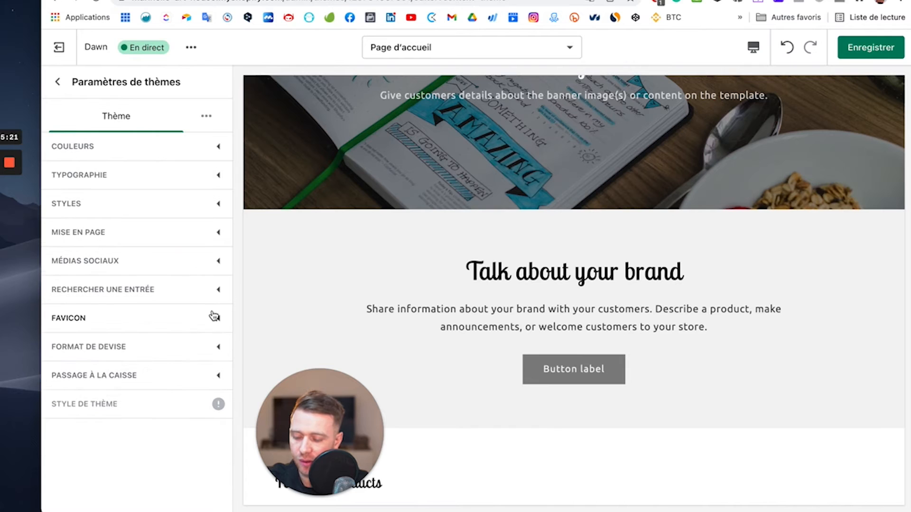
pyautogui.click(207, 350)
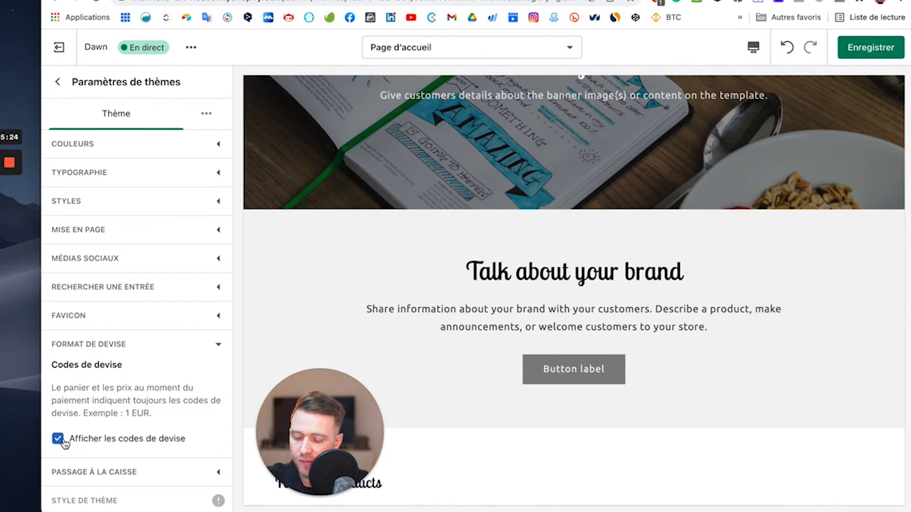
pyautogui.click(169, 472)
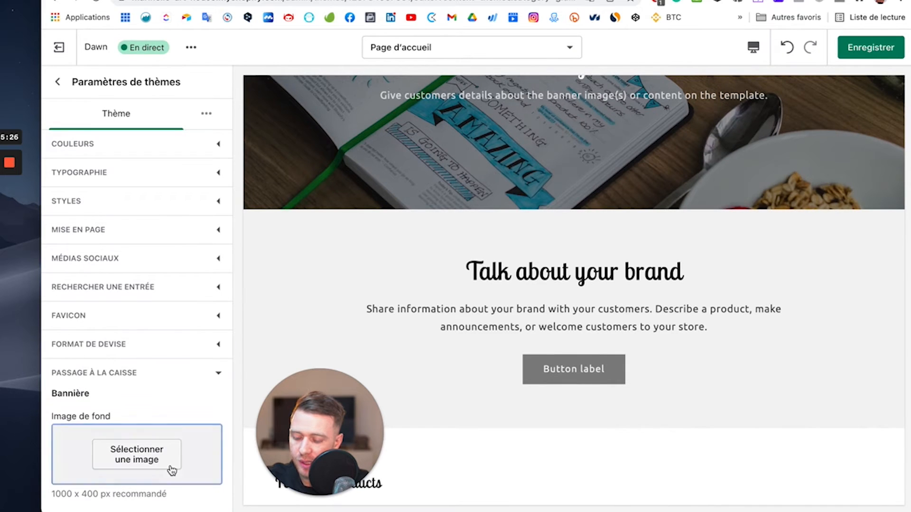
pyautogui.scroll(-5, 161, 388)
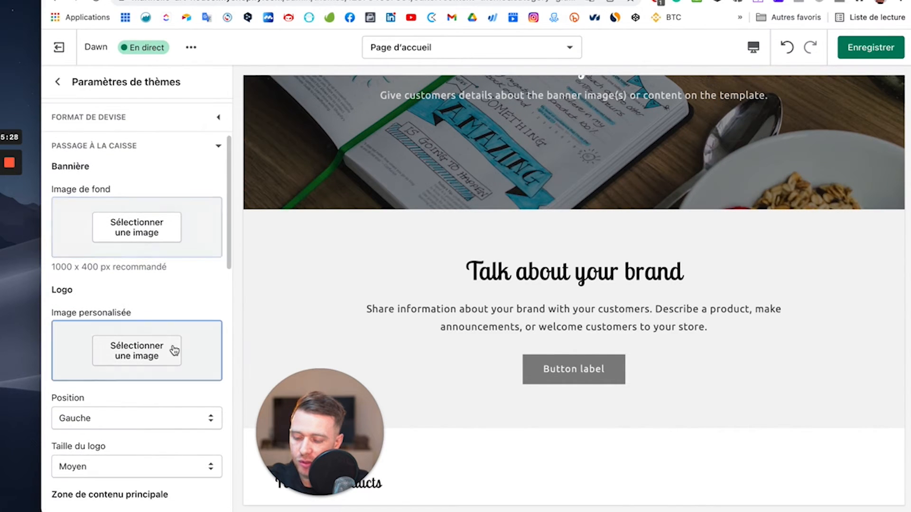
pyautogui.scroll(-4, 146, 351)
pyautogui.scroll(-4, 133, 346)
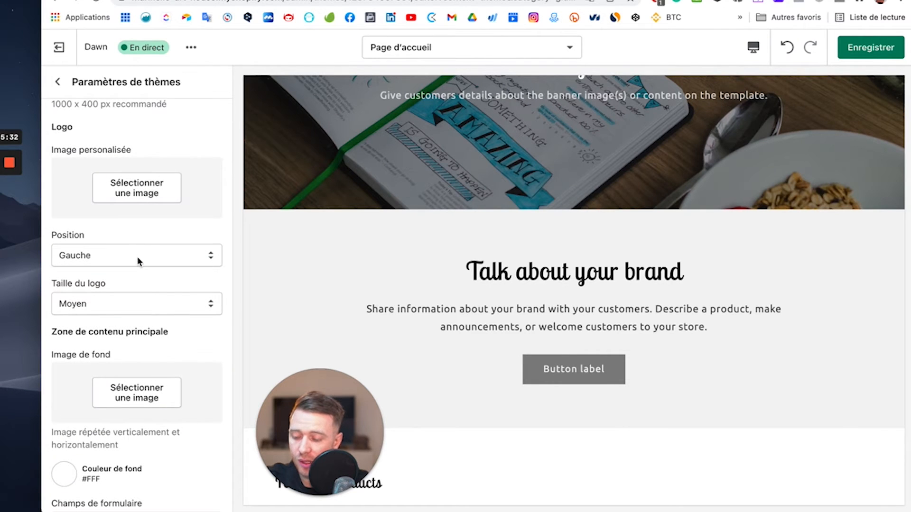
pyautogui.scroll(-4, 117, 306)
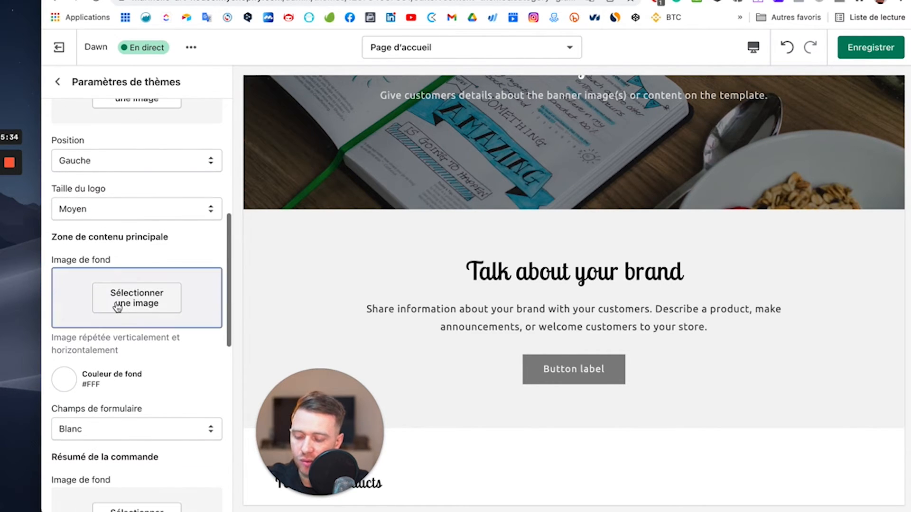
pyautogui.scroll(-6, 117, 306)
pyautogui.scroll(-15, 117, 306)
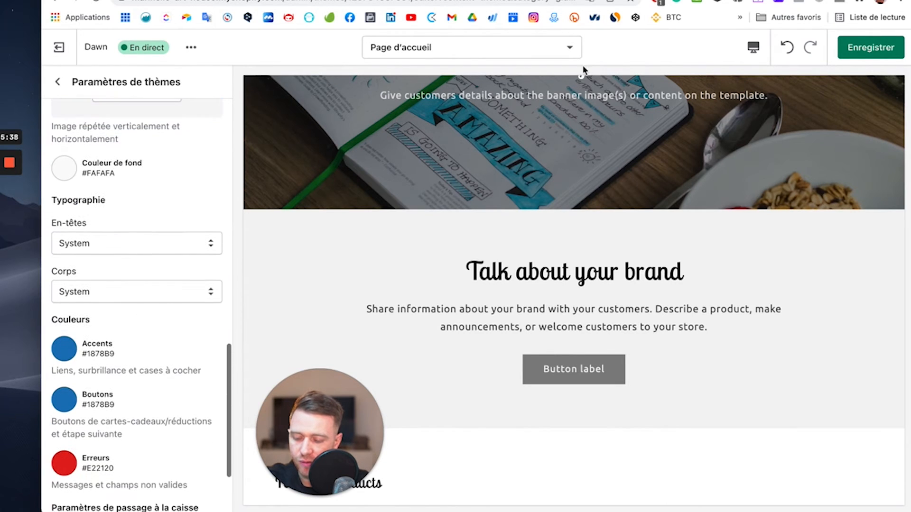
# Switch the theme preview from the home page to the Paiement page
pyautogui.click(521, 55)
pyautogui.scroll(-4, 483, 178)
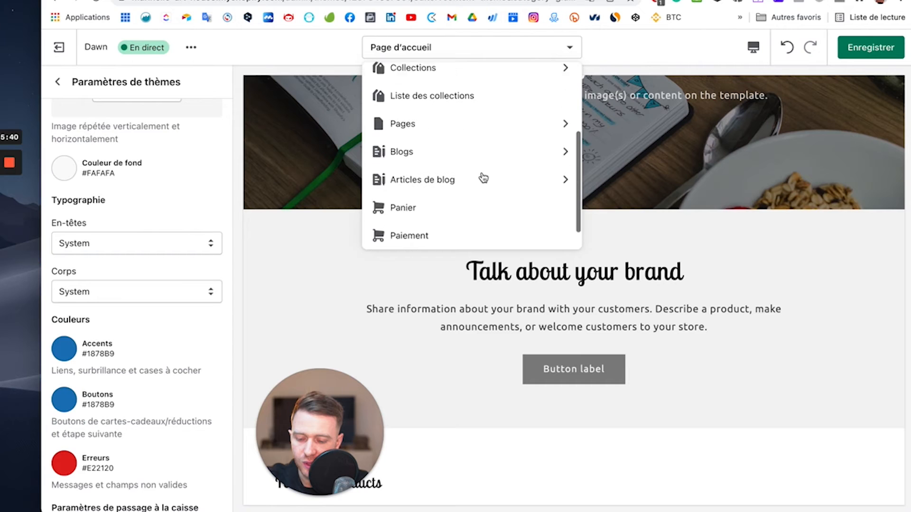
pyautogui.click(412, 212)
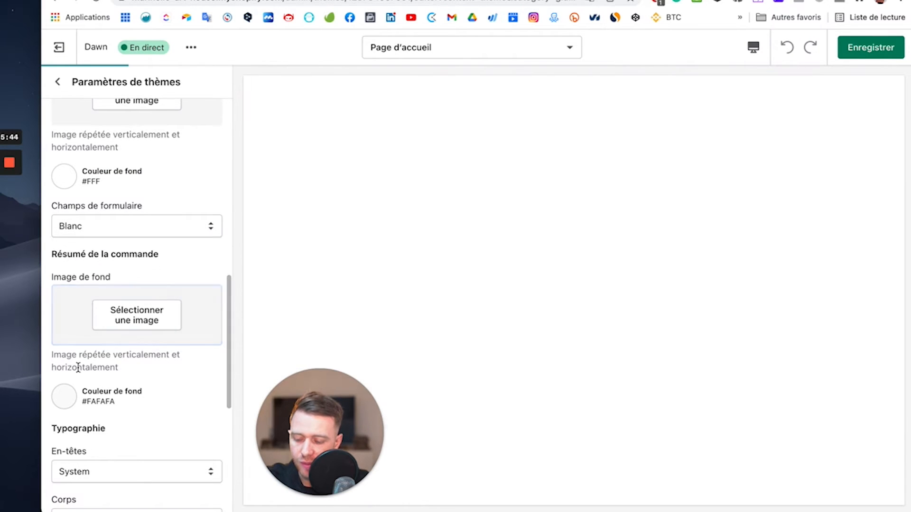
# Set the checkout's custom logo to the Marinello ArtHouse wordmark from the image library
pyautogui.scroll(4, 132, 319)
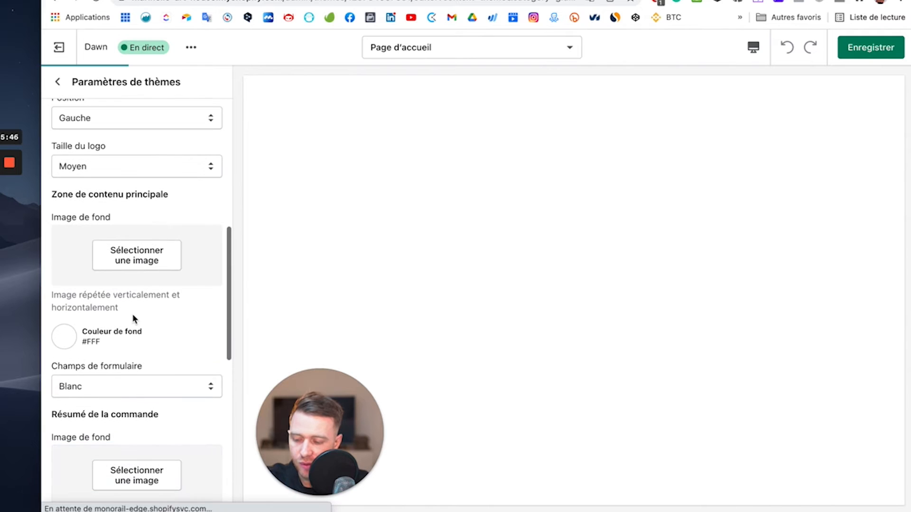
pyautogui.scroll(4, 141, 250)
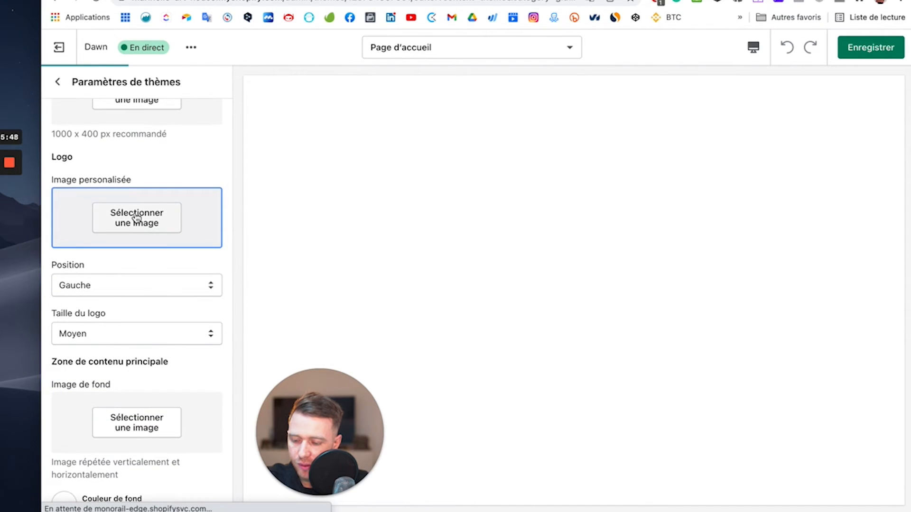
pyautogui.click(137, 217)
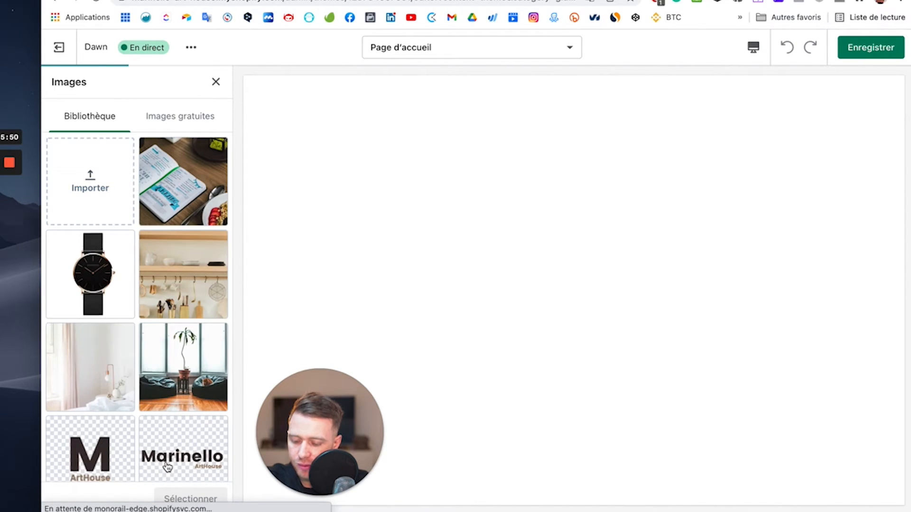
pyautogui.click(173, 465)
pyautogui.click(191, 499)
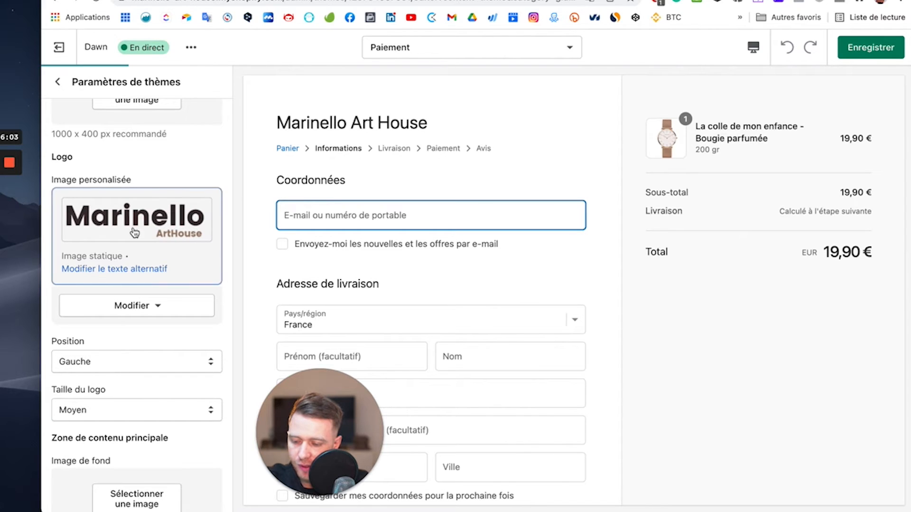
# Set the theme's favicon to the M ArtHouse logo from the image library
pyautogui.click(56, 84)
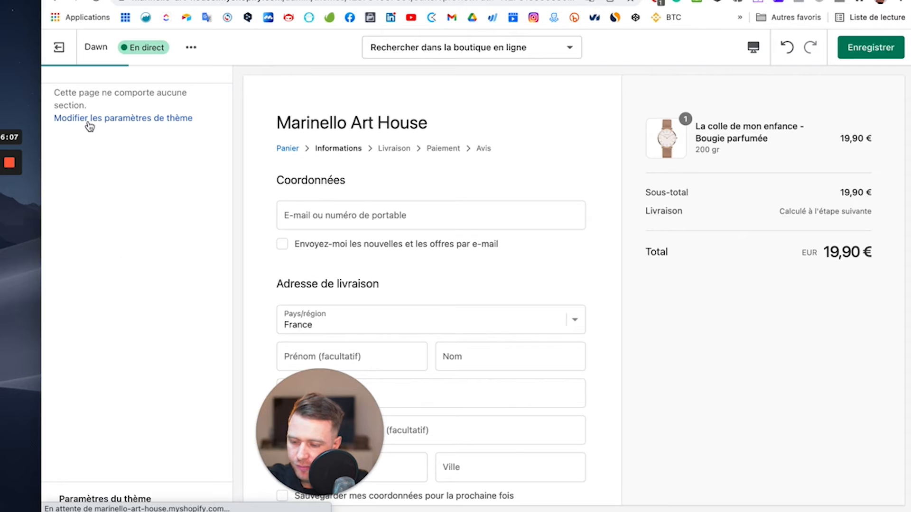
pyautogui.click(116, 497)
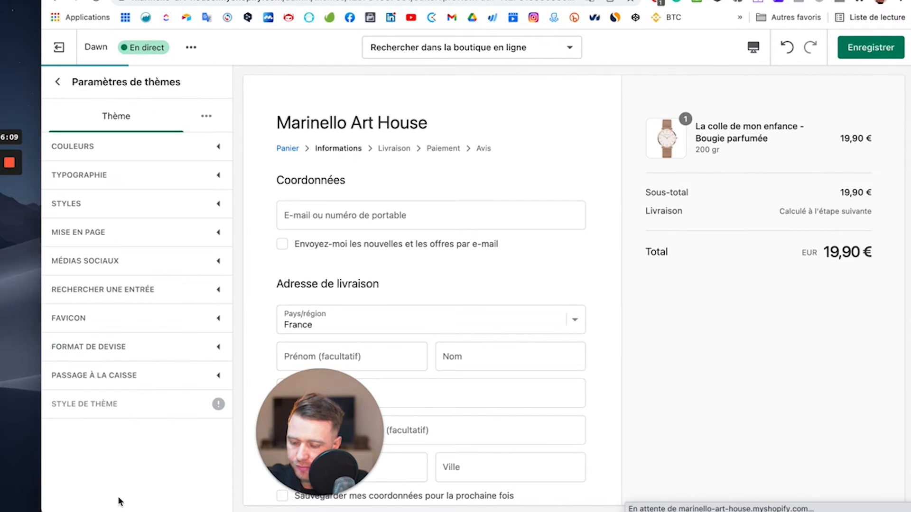
pyautogui.click(138, 319)
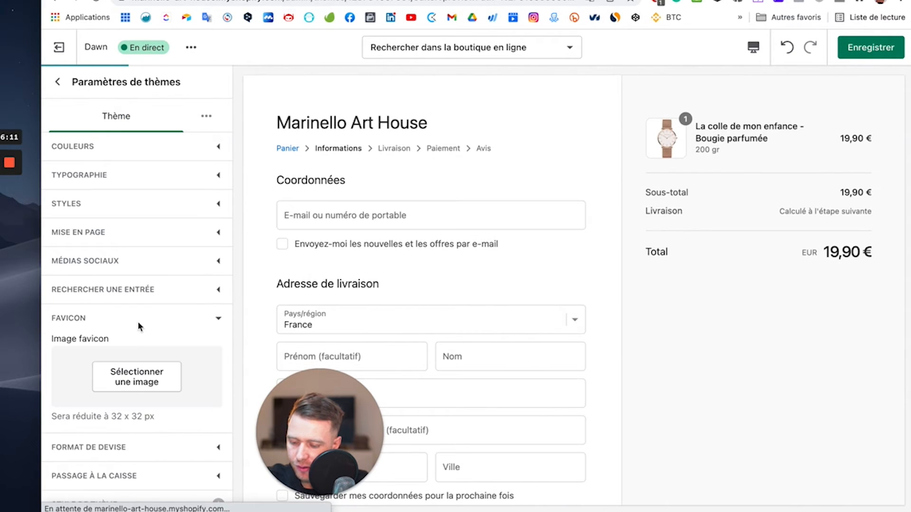
pyautogui.click(138, 384)
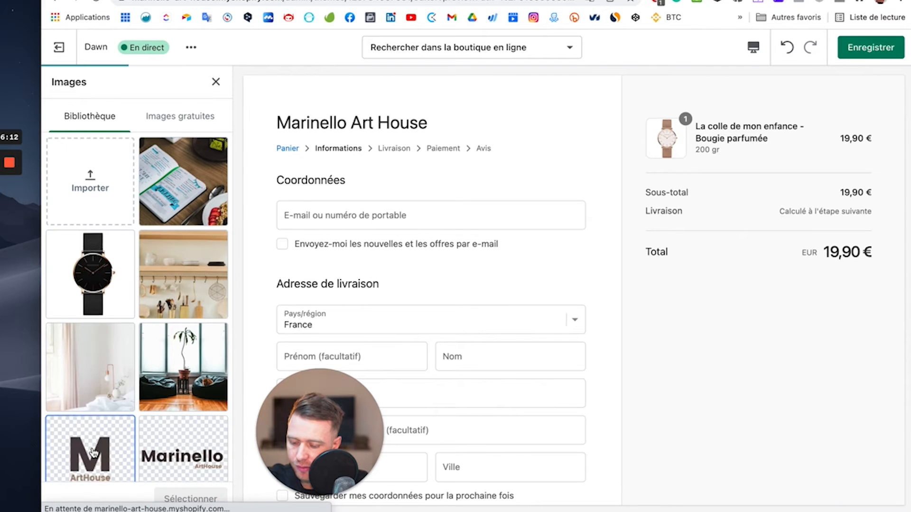
pyautogui.scroll(-2, 109, 363)
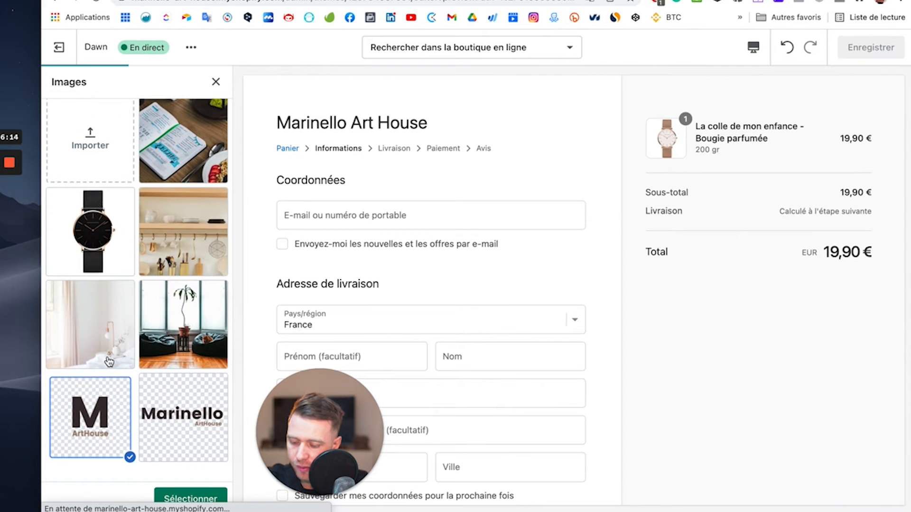
pyautogui.click(190, 498)
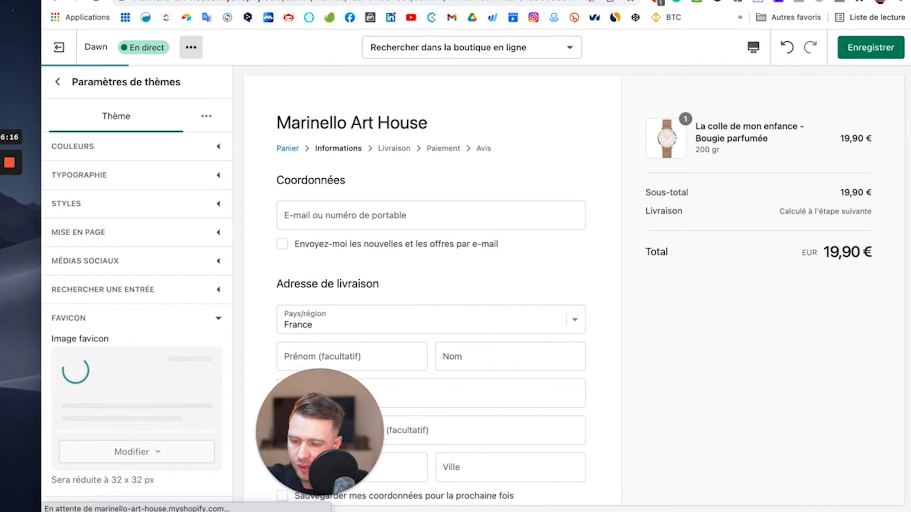
pyautogui.click(194, 320)
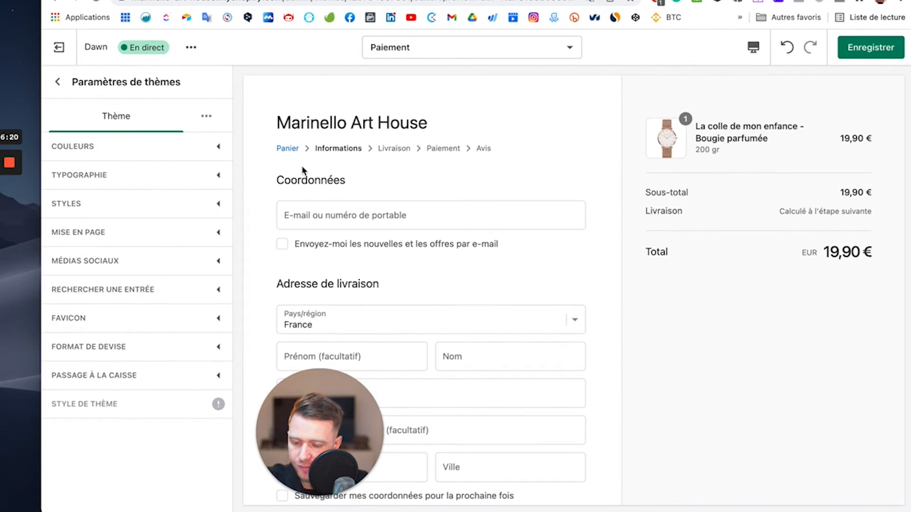
# Review the checkout settings for logo position and size, backgrounds, typography and colours, plus the note on the theme style option
pyautogui.moveTo(130, 367)
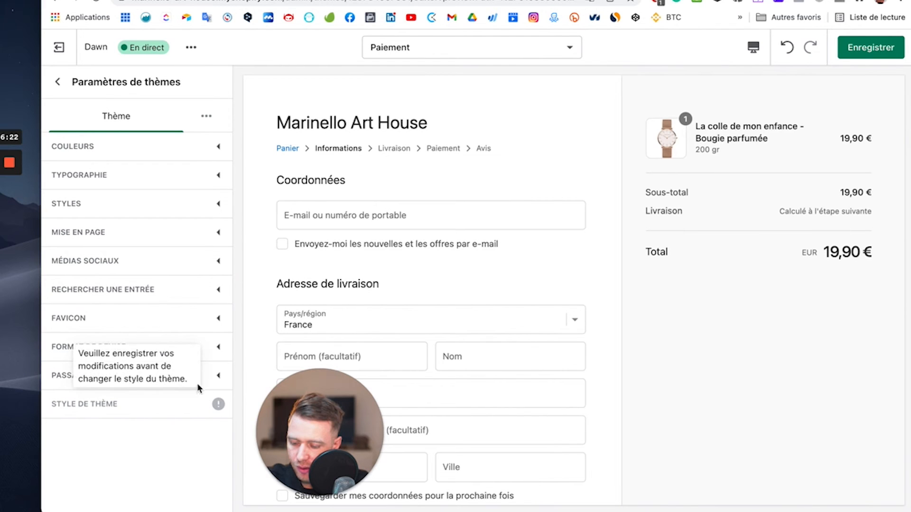
pyautogui.click(216, 376)
pyautogui.scroll(-6, 112, 421)
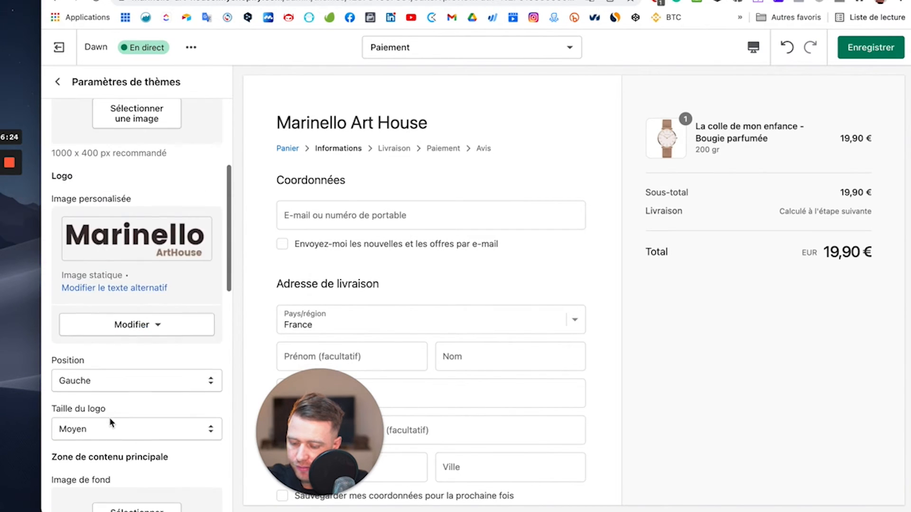
pyautogui.scroll(-10, 110, 421)
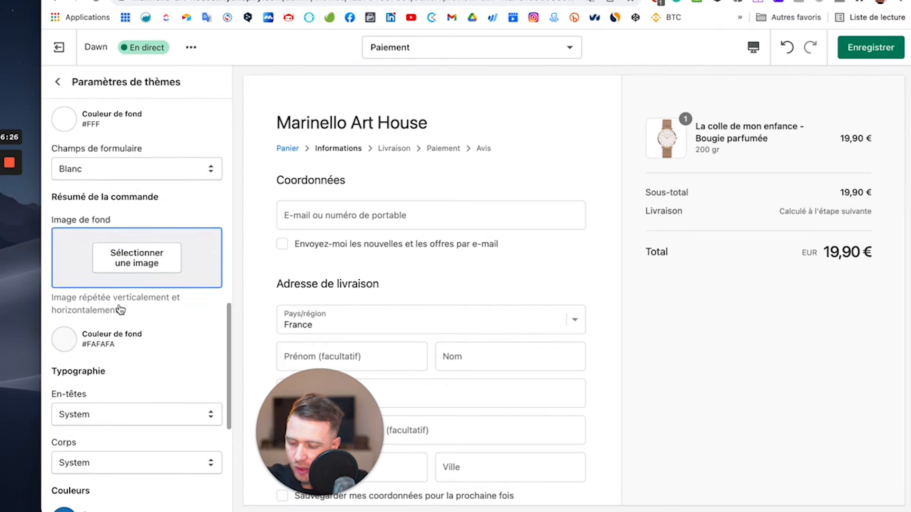
pyautogui.scroll(-5, 120, 309)
pyautogui.scroll(-3, 81, 356)
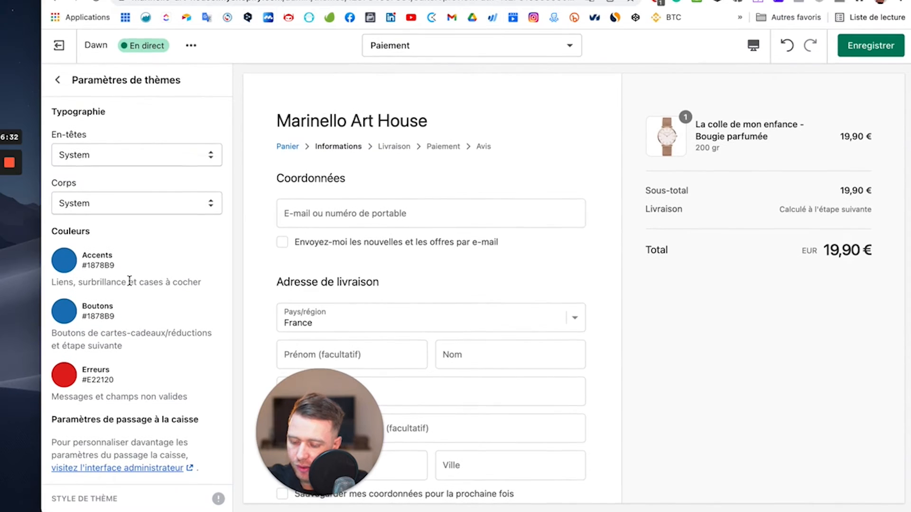
pyautogui.moveTo(190, 509)
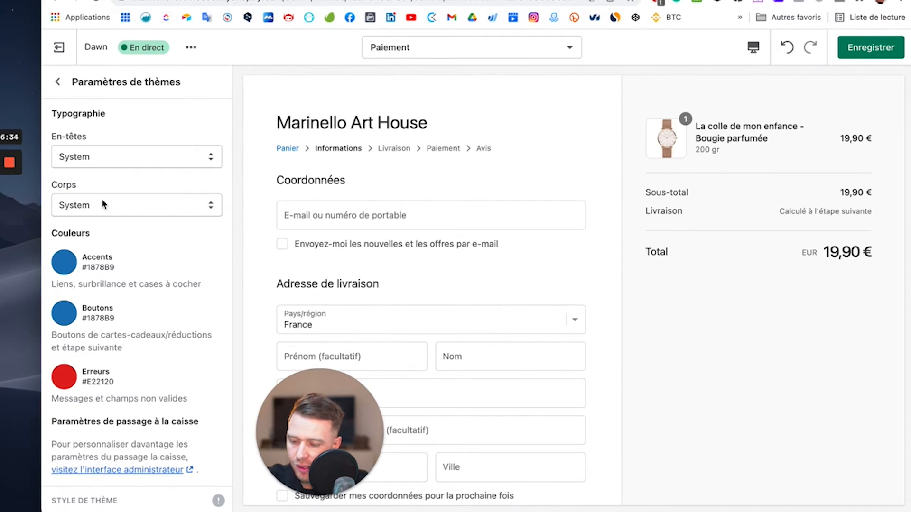
pyautogui.moveTo(118, 502)
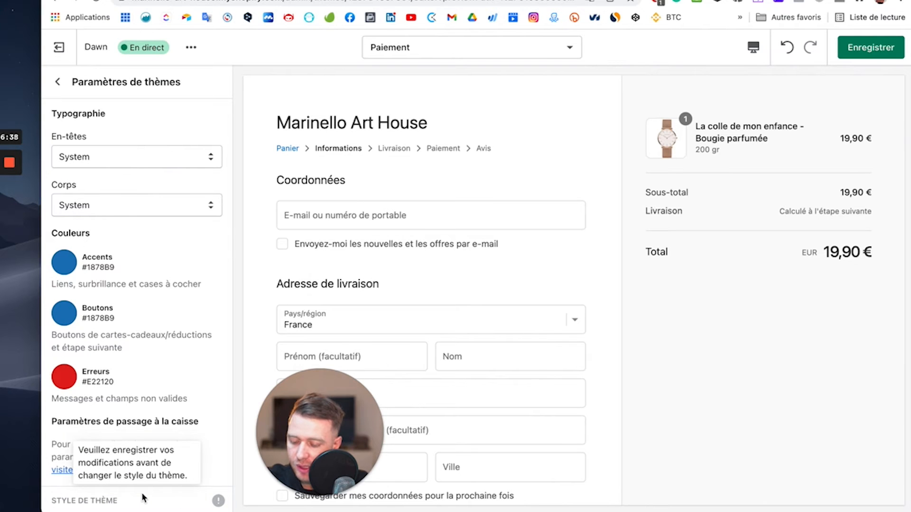
pyautogui.scroll(-15, 118, 204)
pyautogui.scroll(3, 74, 113)
pyautogui.scroll(7, 83, 123)
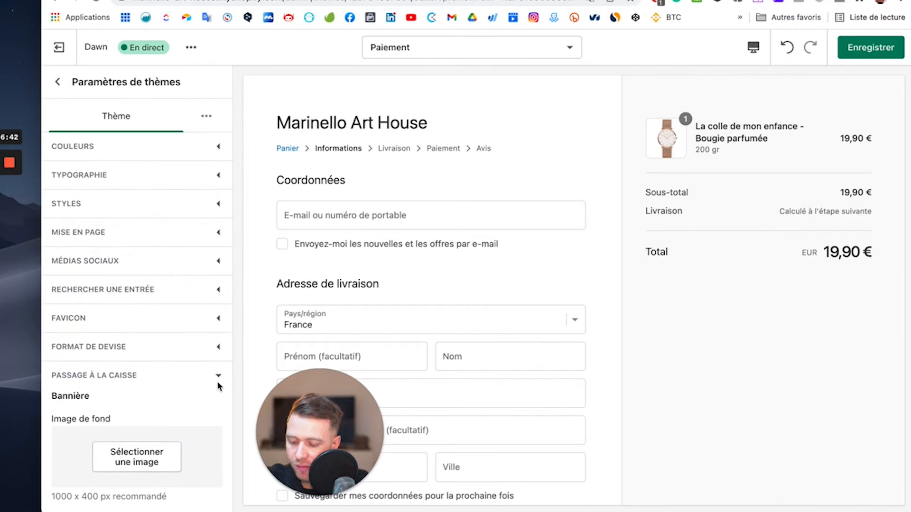
pyautogui.click(218, 377)
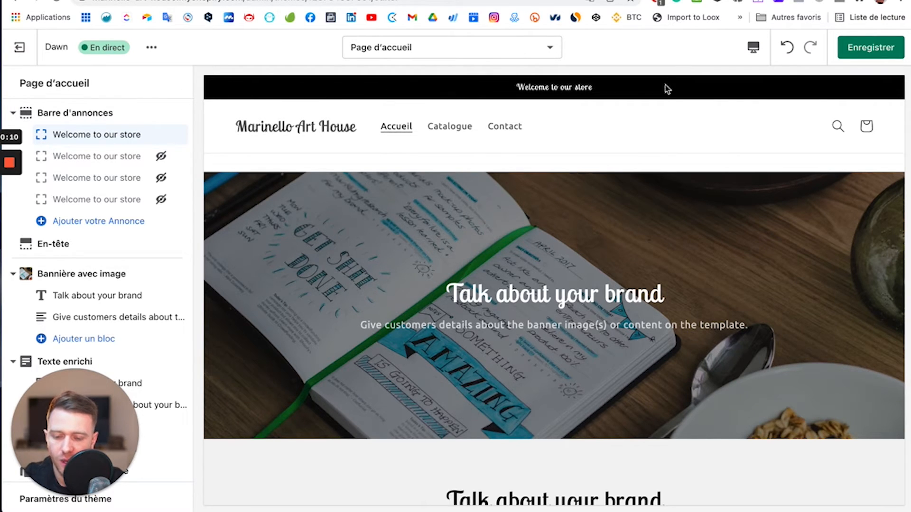
# Toggle the visibility of the first "Welcome to our store" announcement on the home page, and remove that block
pyautogui.click(161, 136)
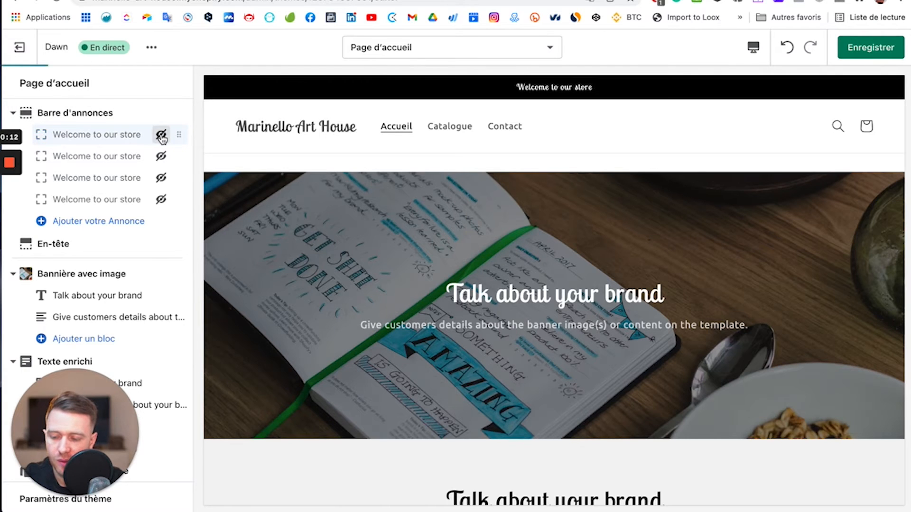
pyautogui.click(161, 135)
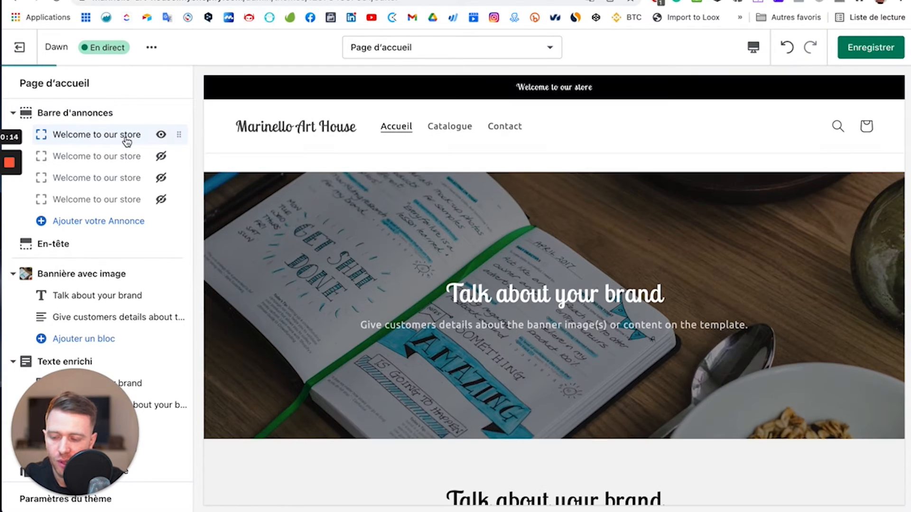
pyautogui.click(179, 137)
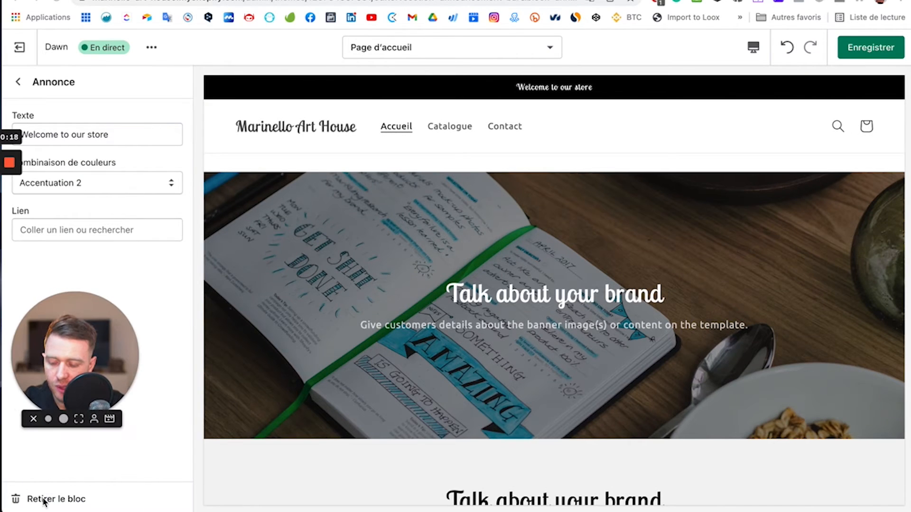
pyautogui.click(55, 505)
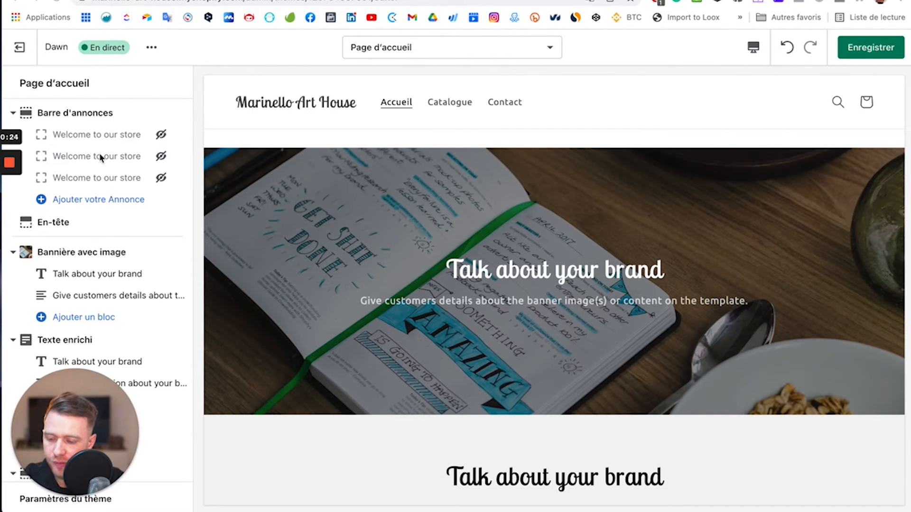
# Make the three remaining hidden "Welcome to our store" announcements in the announcement bar visible
pyautogui.click(160, 135)
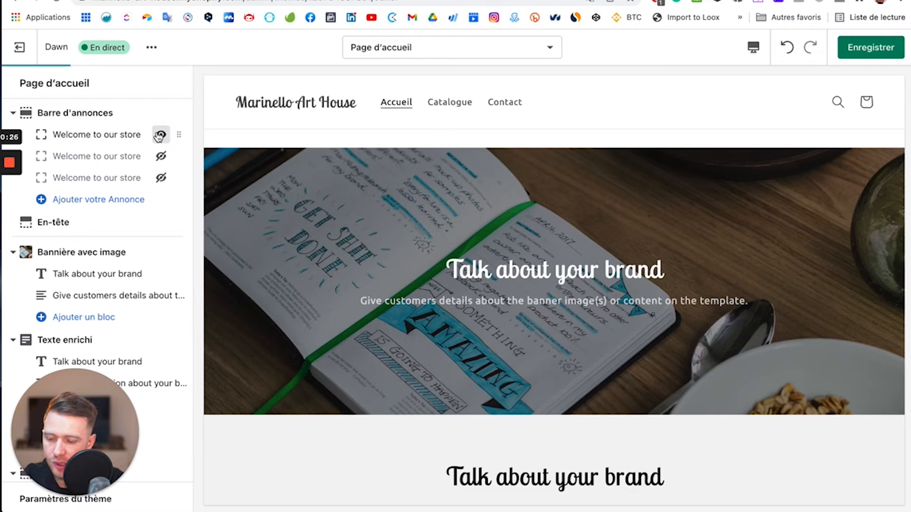
pyautogui.click(161, 157)
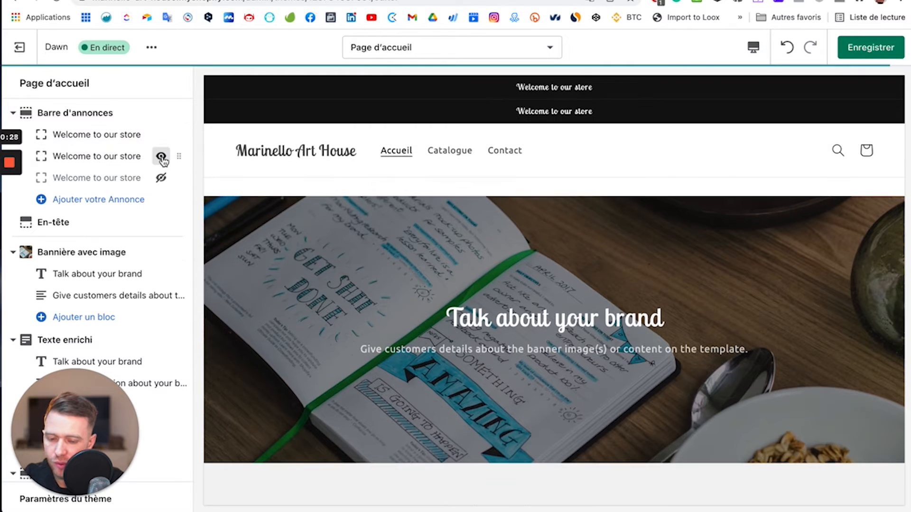
pyautogui.click(161, 178)
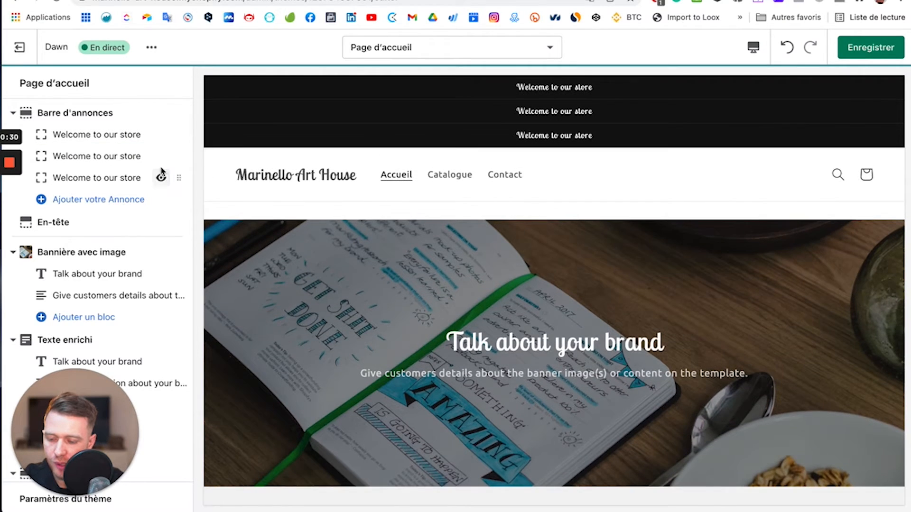
# Hide the last two announcements and set the remaining announcement's text to "Livraison gratuite à partir de 50 euros"
pyautogui.click(161, 178)
pyautogui.click(162, 157)
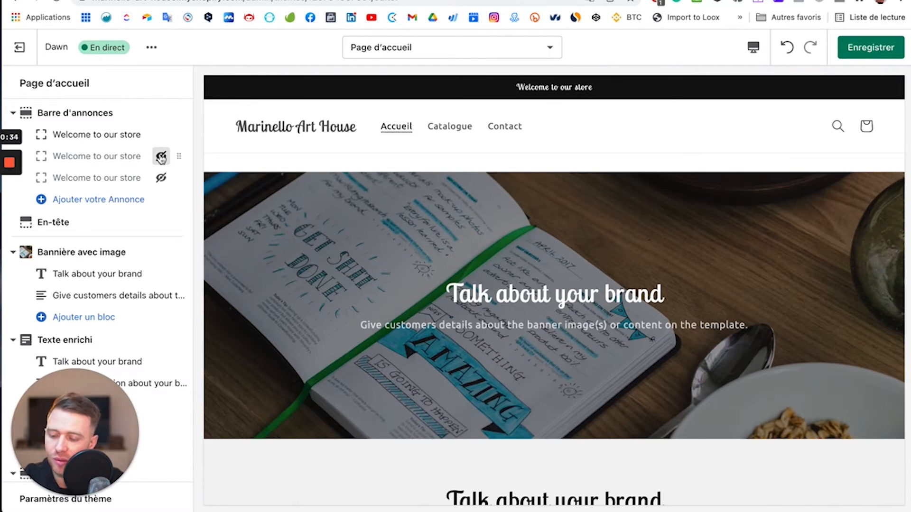
pyautogui.click(96, 138)
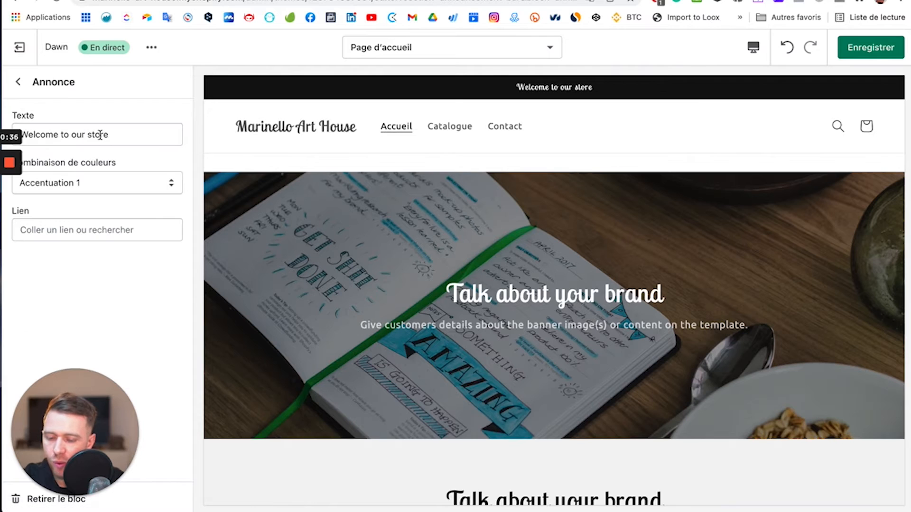
pyautogui.tripleClick(77, 129)
pyautogui.press('BackSpace')
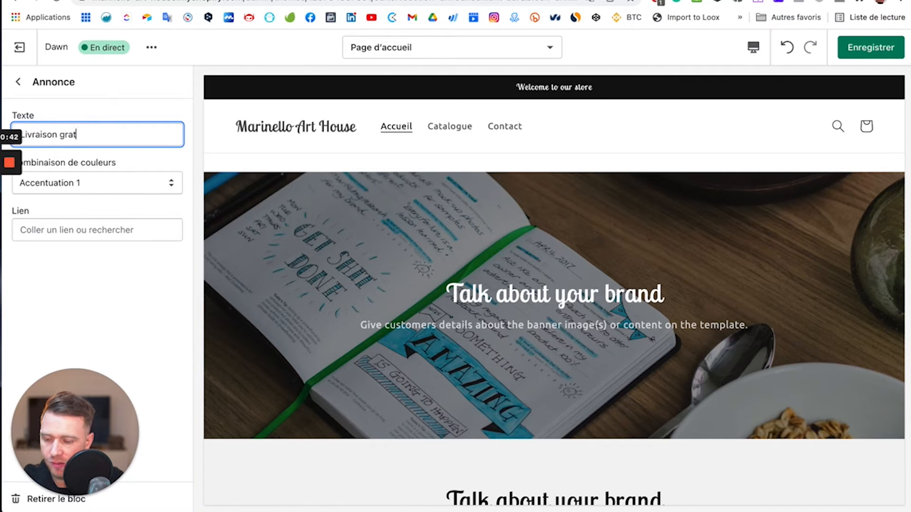
pyautogui.write('Livraison gratuite à partir de 50 euros')
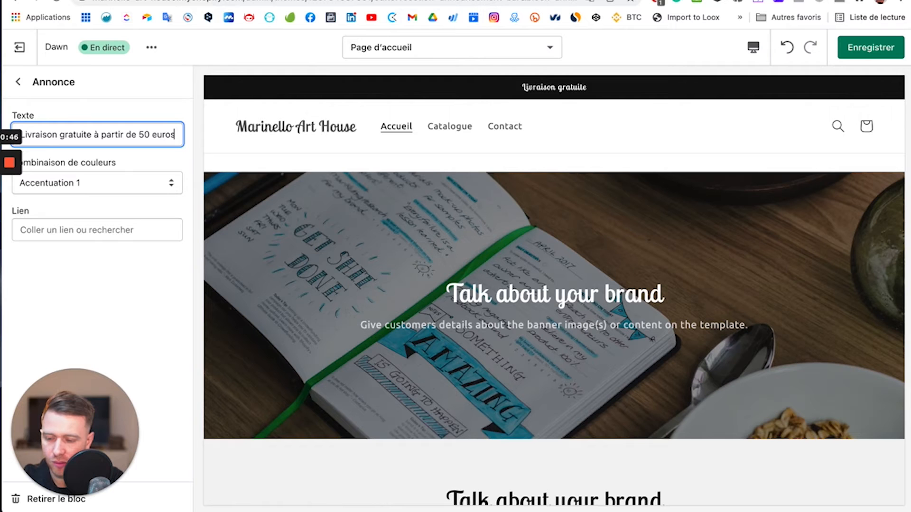
# Preview the free-shipping announcement in the Mobile view and return to the Bureau view
pyautogui.click(753, 48)
pyautogui.click(769, 83)
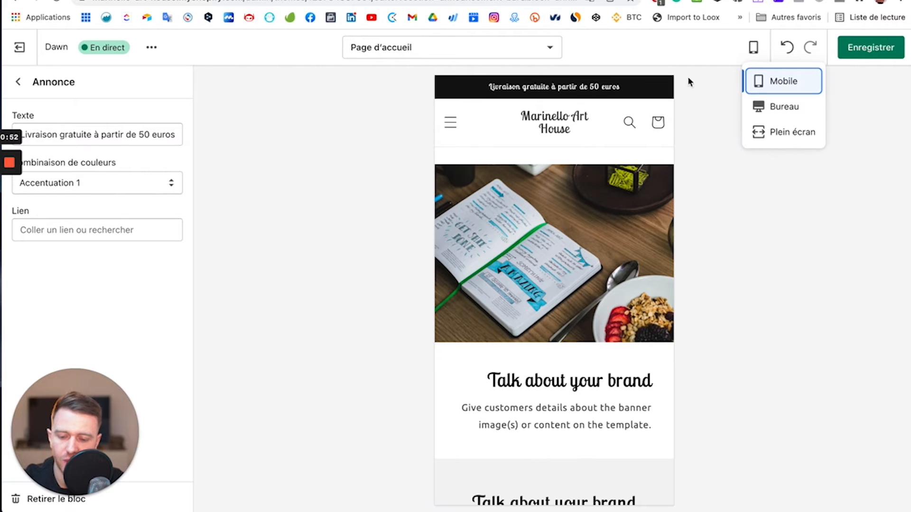
pyautogui.click(793, 112)
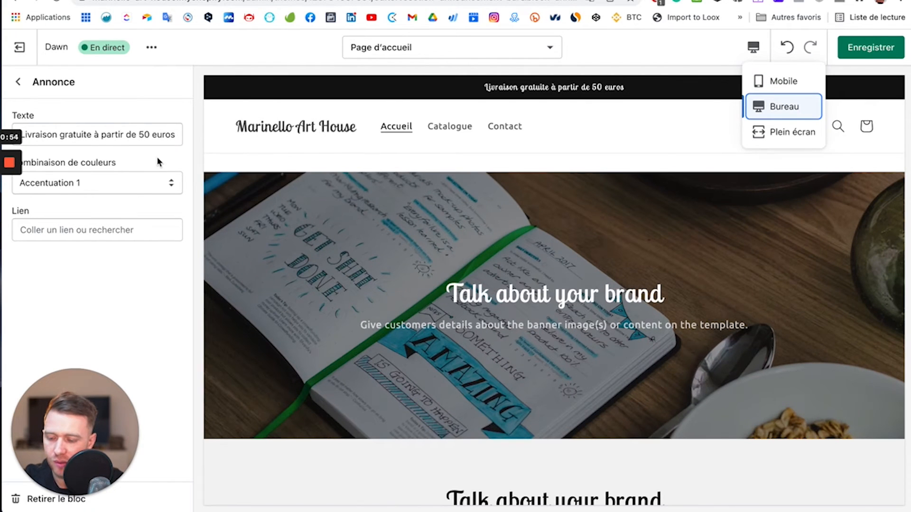
# Try the Arrière-plan 2 colour scheme on the free-shipping announcement, and settle on Arrière-plan 1
pyautogui.click(127, 187)
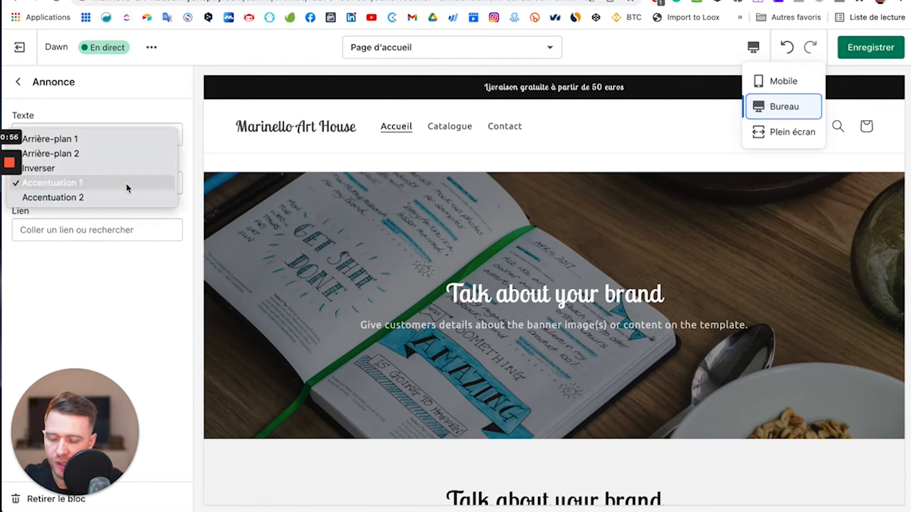
pyautogui.click(129, 153)
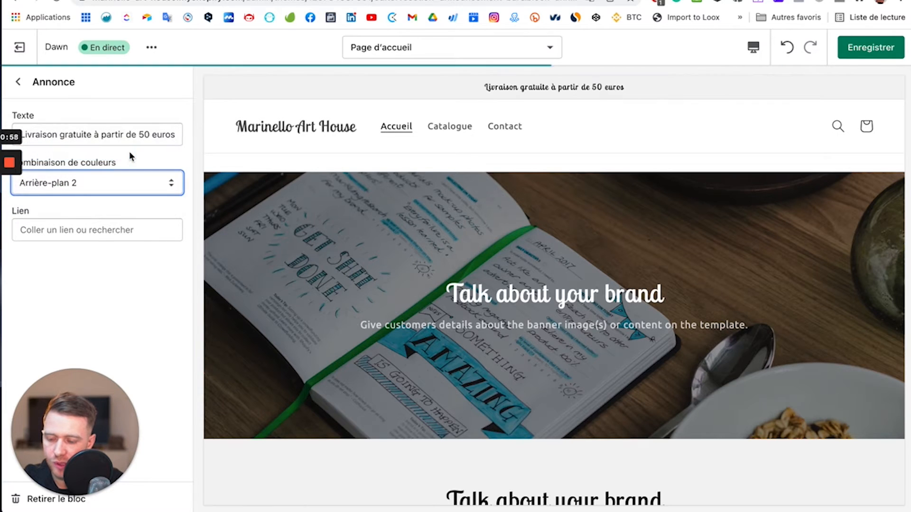
pyautogui.click(101, 186)
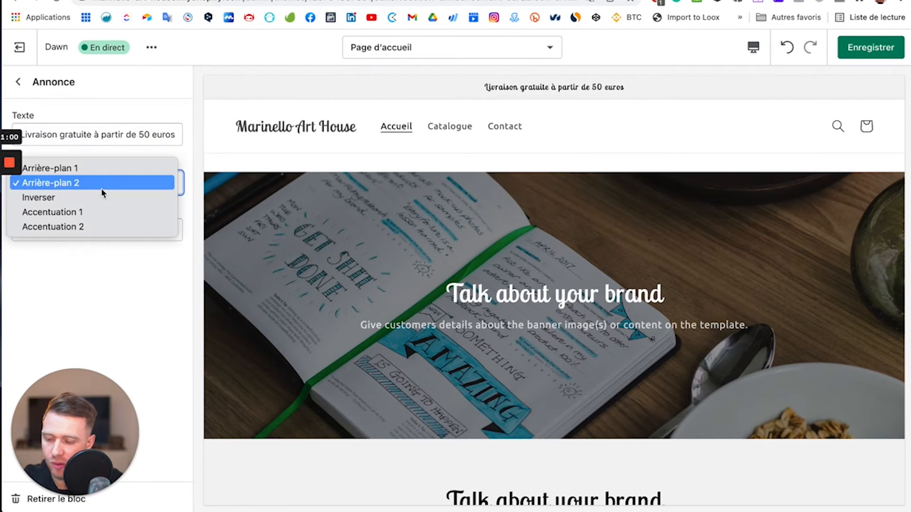
pyautogui.click(109, 168)
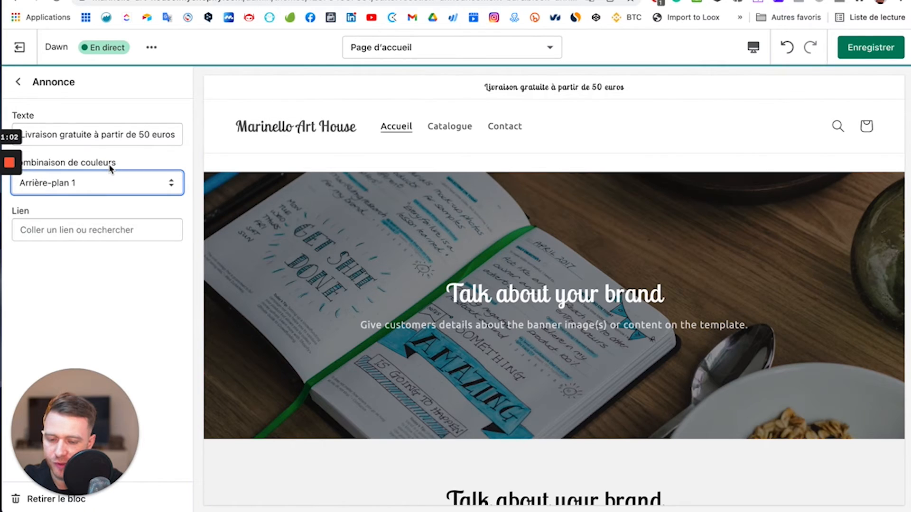
pyautogui.click(18, 84)
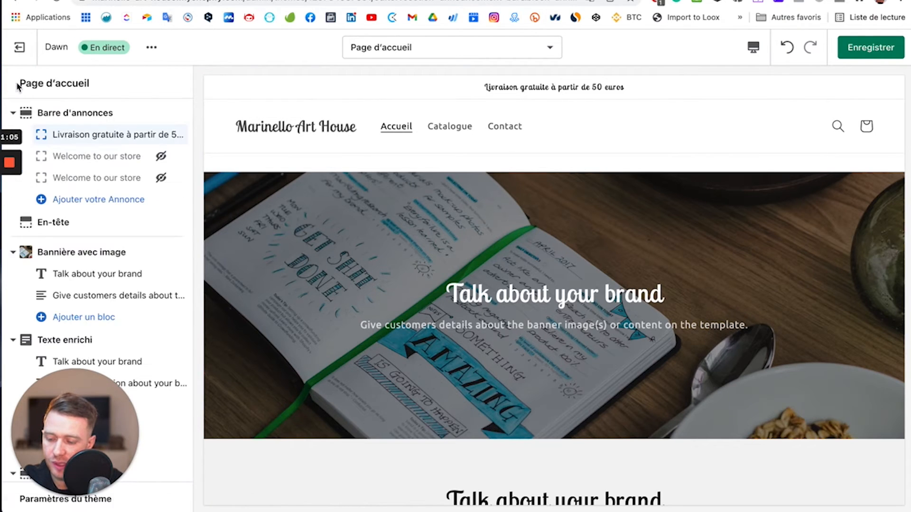
# Link the free-shipping announcement to the product "La colle de mon enfance"
pyautogui.click(109, 135)
pyautogui.click(84, 233)
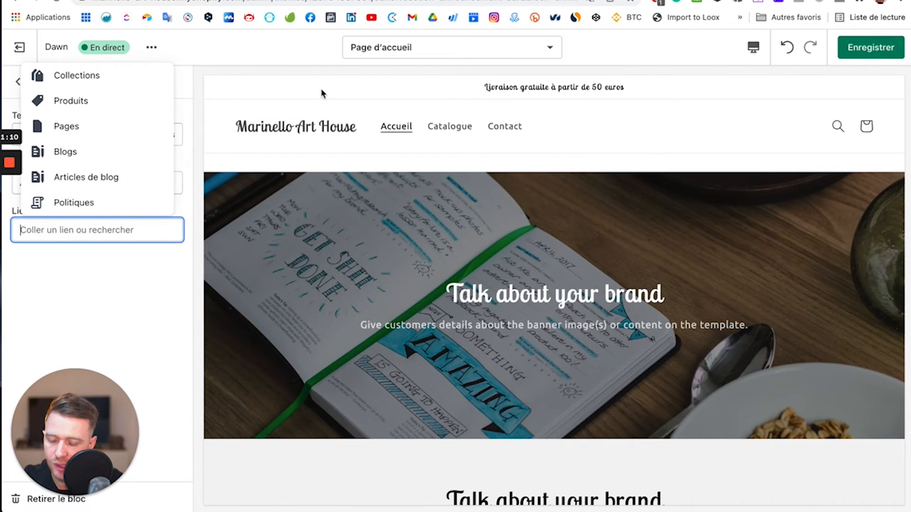
pyautogui.click(99, 102)
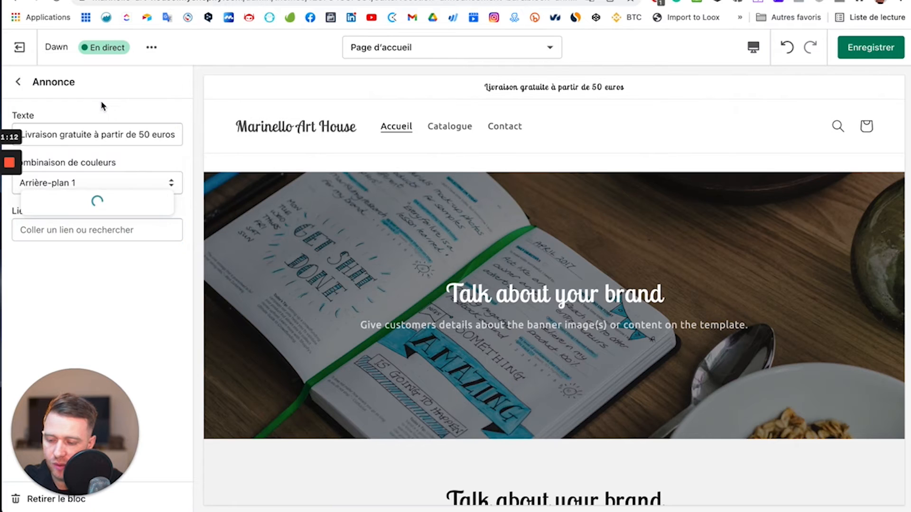
pyautogui.click(86, 203)
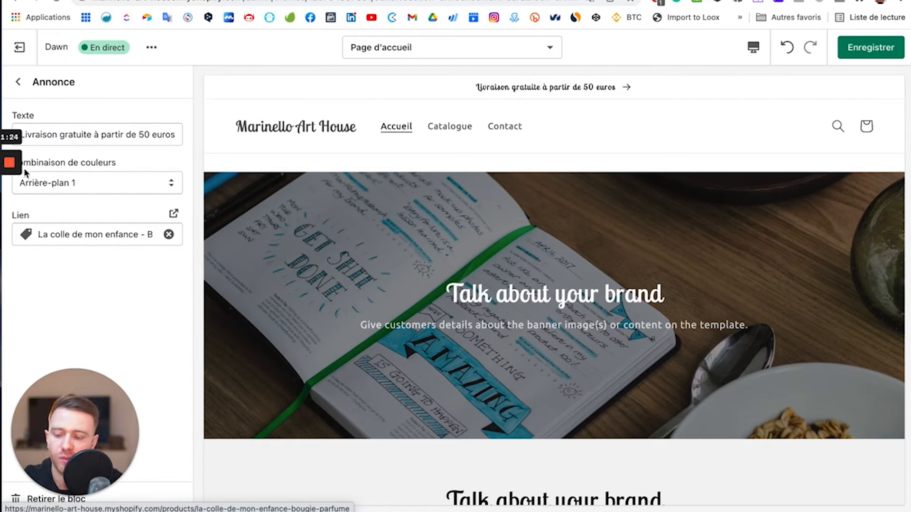
# Replace the announcement's product link with the Toutes les collections collection link
pyautogui.click(168, 234)
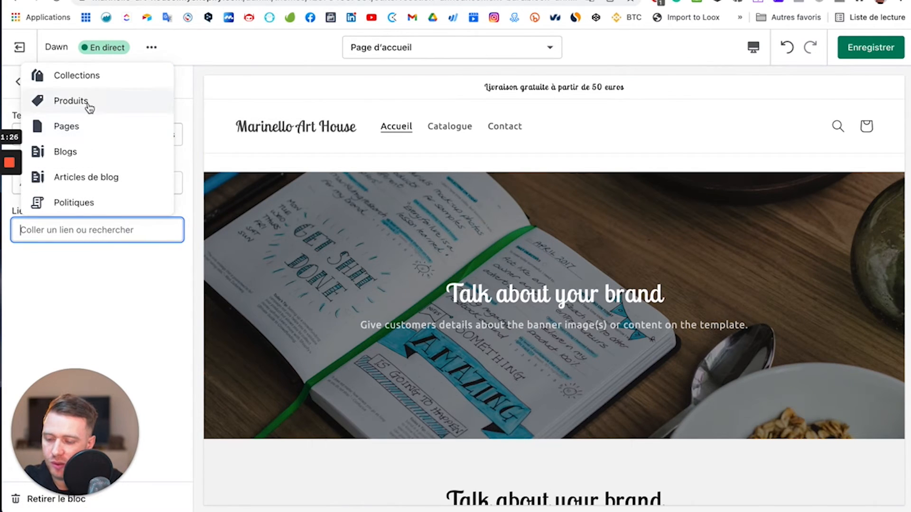
pyautogui.click(92, 75)
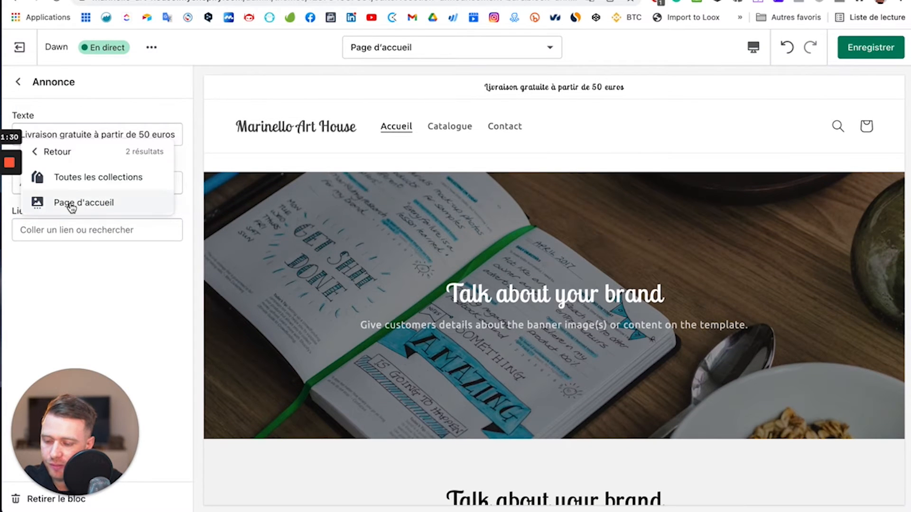
pyautogui.click(82, 179)
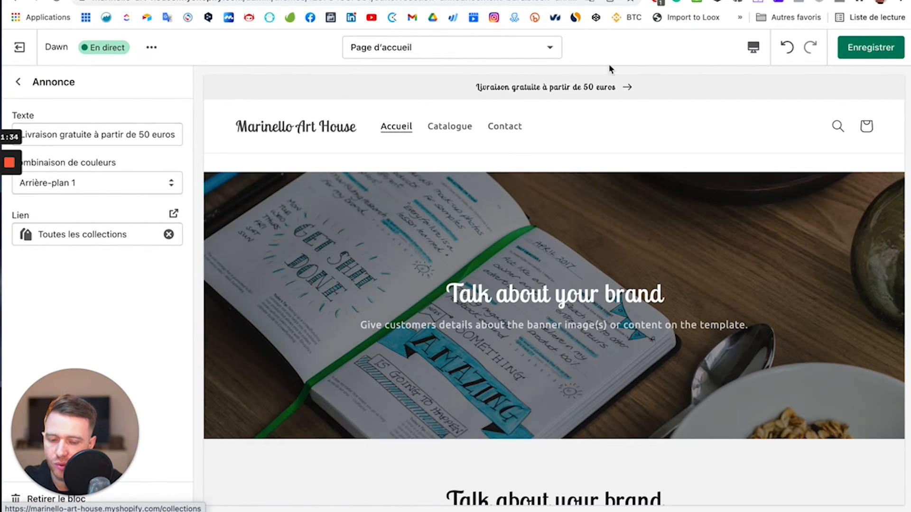
# Check the linked announcement in the Mobile preview and switch back to the Bureau preview
pyautogui.click(754, 47)
pyautogui.click(759, 80)
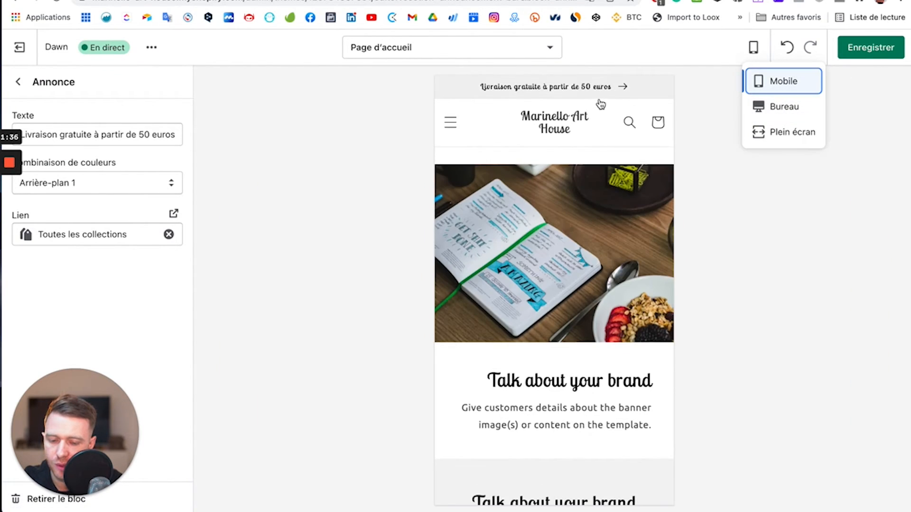
pyautogui.click(801, 110)
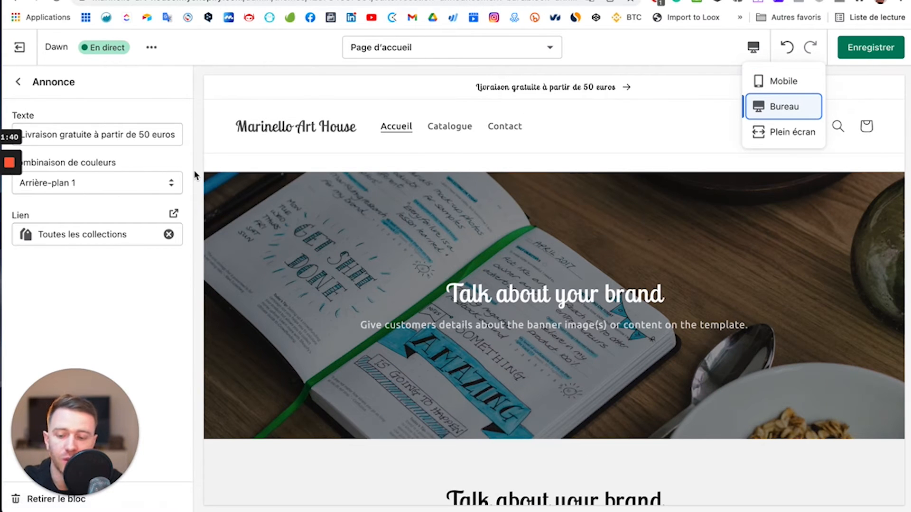
# Leave the announcement, collapse the Barre d'annonces section and open the En-tête section's settings
pyautogui.click(18, 82)
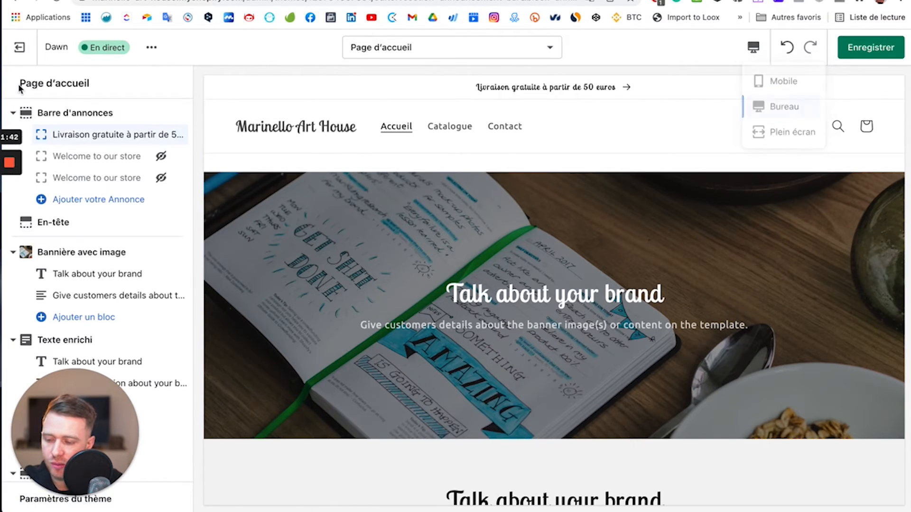
pyautogui.click(12, 113)
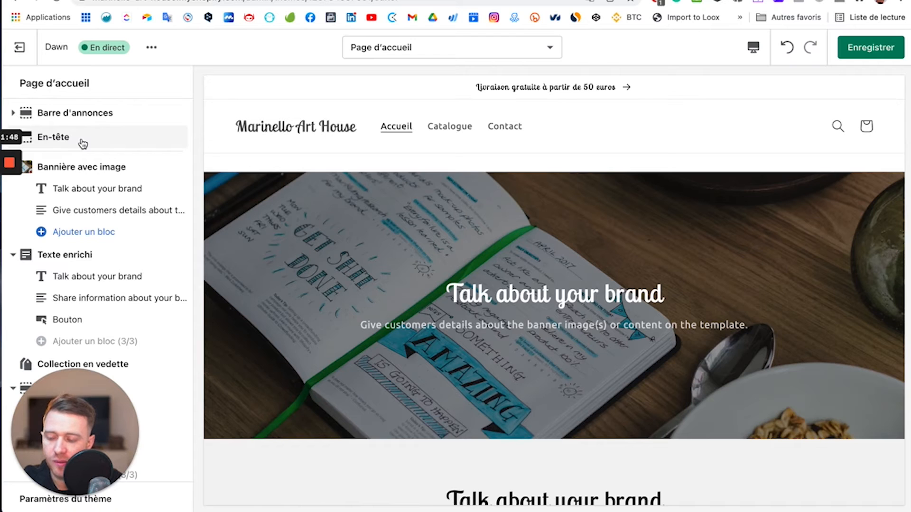
pyautogui.moveTo(10, 163)
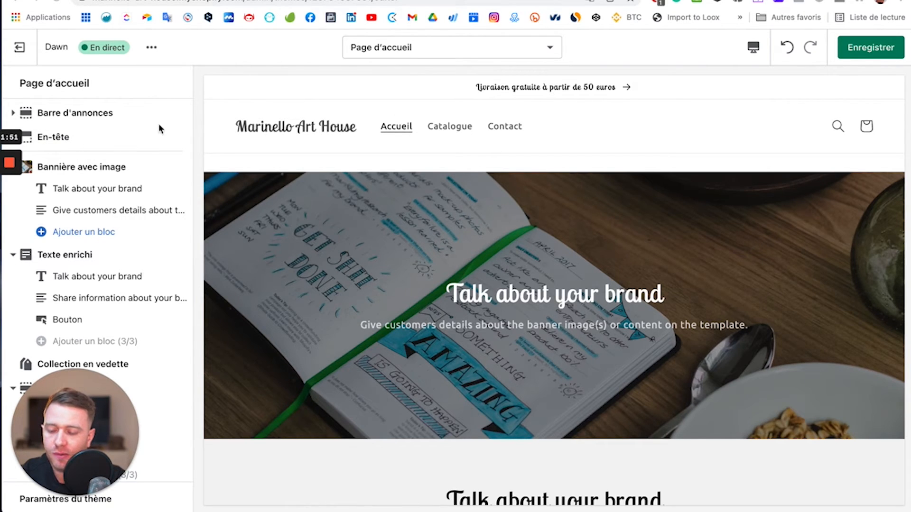
pyautogui.click(72, 139)
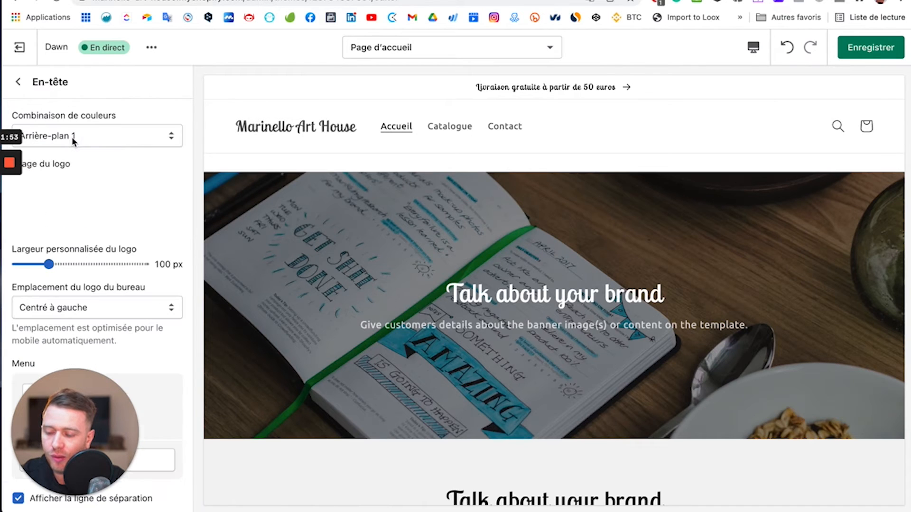
# Try the Arrière-plan 2 colour scheme on the header and restore Arrière-plan 1
pyautogui.click(125, 134)
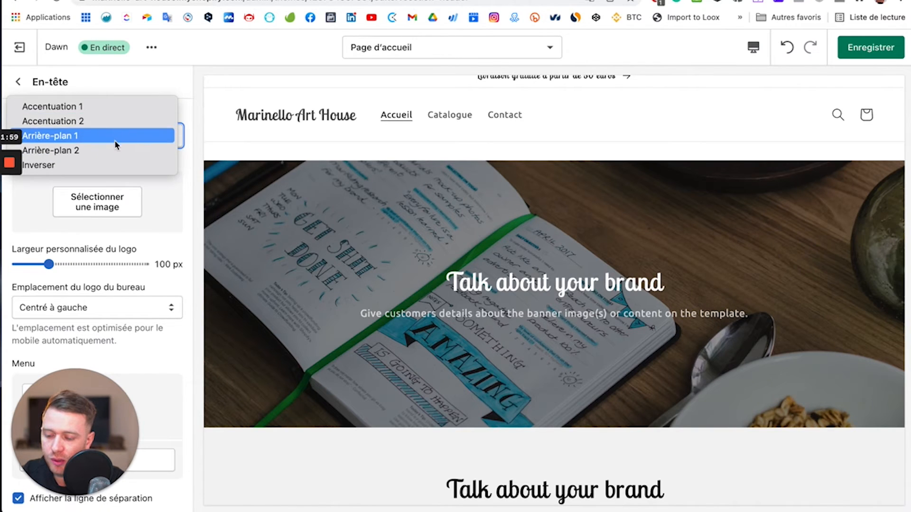
pyautogui.click(116, 151)
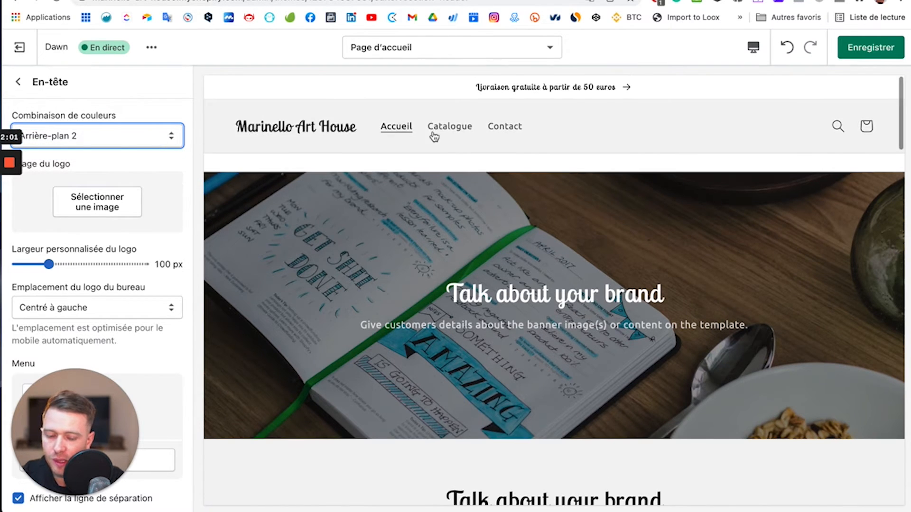
pyautogui.click(66, 138)
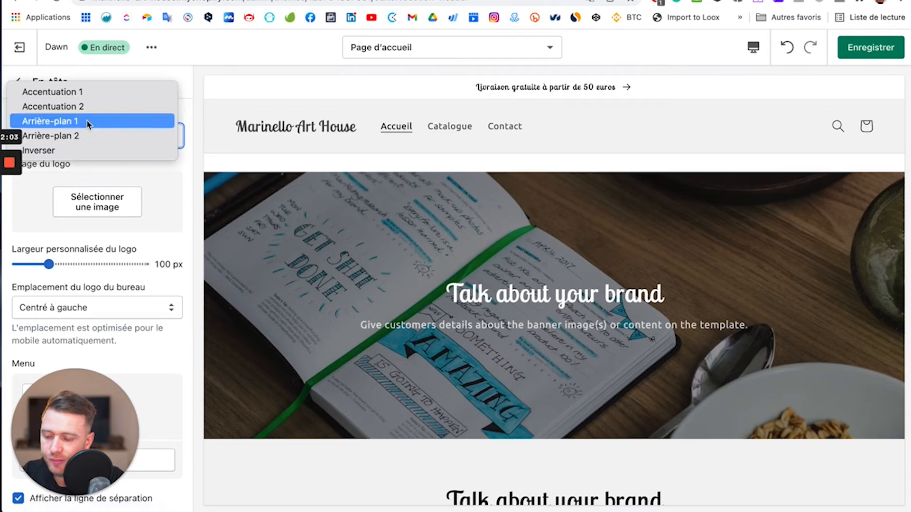
pyautogui.click(88, 122)
# Set the header's logo image to the Marinello ArtHouse logo from the image library
pyautogui.click(97, 204)
pyautogui.scroll(-2, 142, 332)
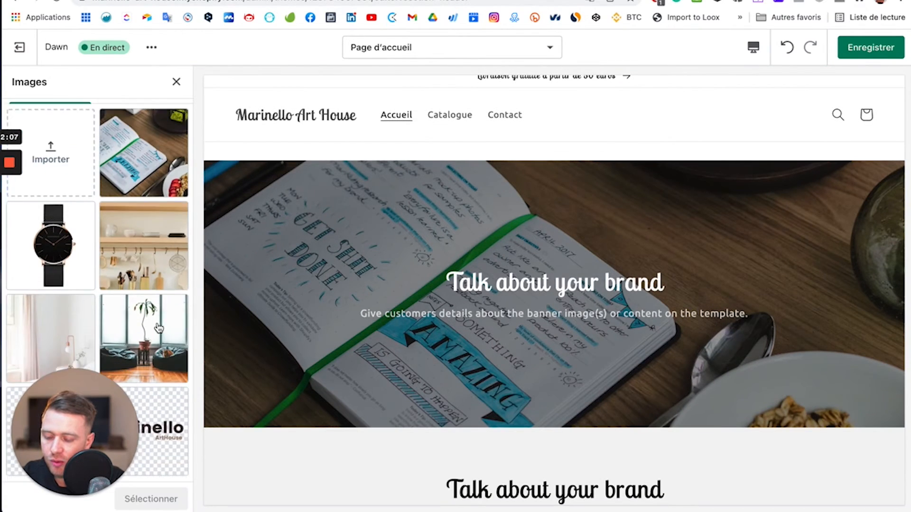
pyautogui.click(158, 431)
pyautogui.click(170, 499)
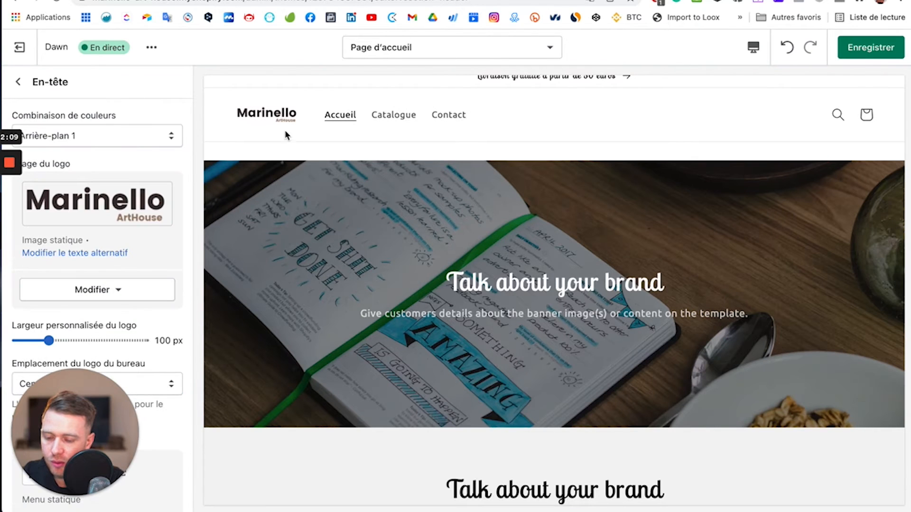
# Try a custom header logo width of 160 px and return it to 100 px
pyautogui.scroll(-2, 143, 294)
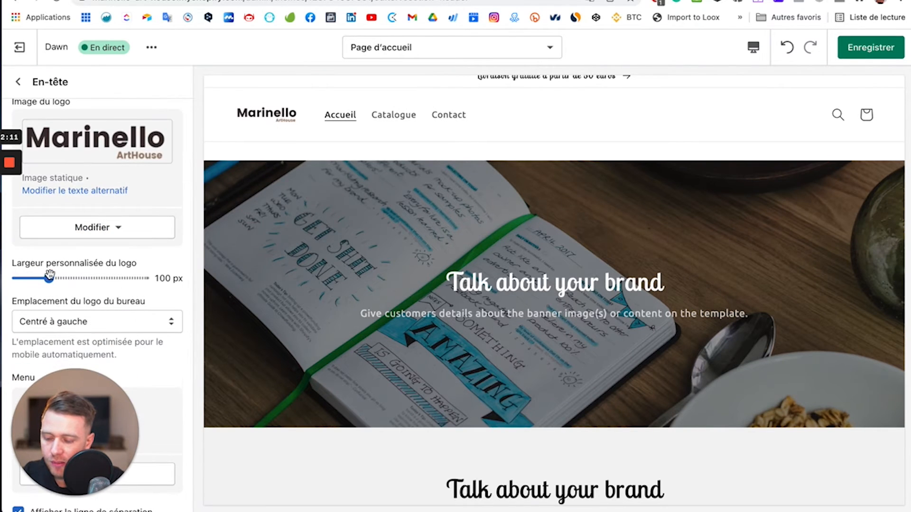
pyautogui.moveTo(66, 270); pyautogui.dragTo(86, 270)
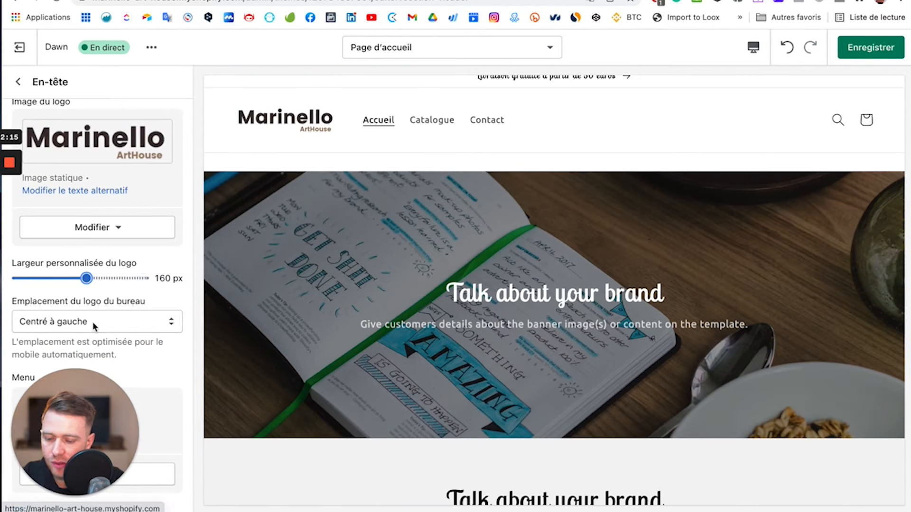
pyautogui.moveTo(86, 278); pyautogui.dragTo(49, 280)
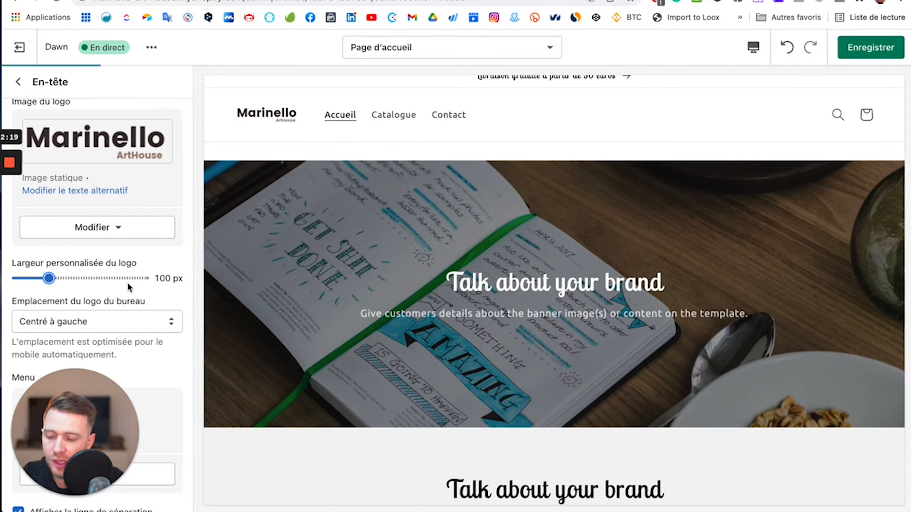
# Try the En haut au centre desktop placement for the header logo and restore Centré à gauche
pyautogui.scroll(1, 135, 189)
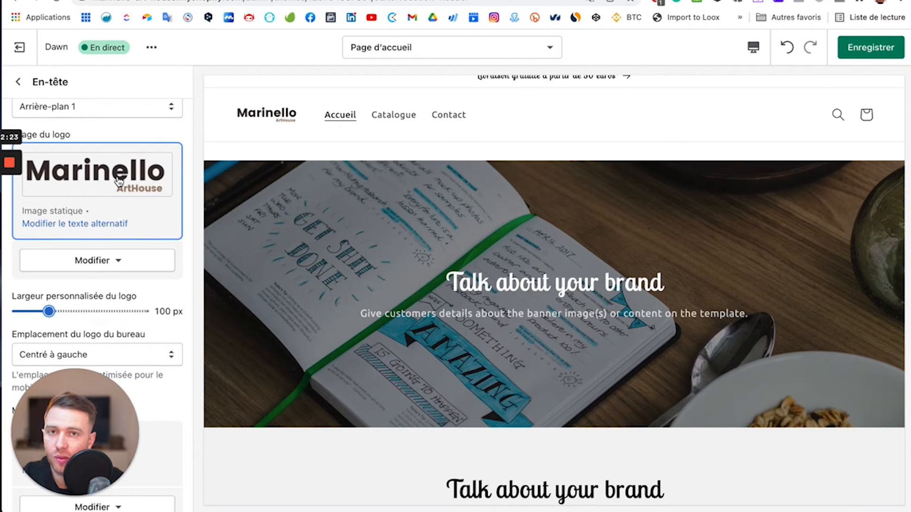
pyautogui.scroll(-3, 133, 223)
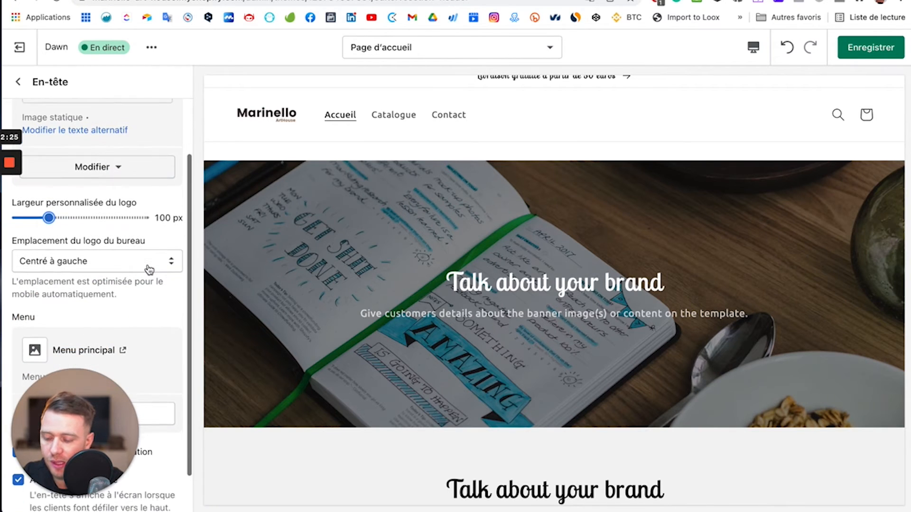
pyautogui.scroll(-1, 88, 252)
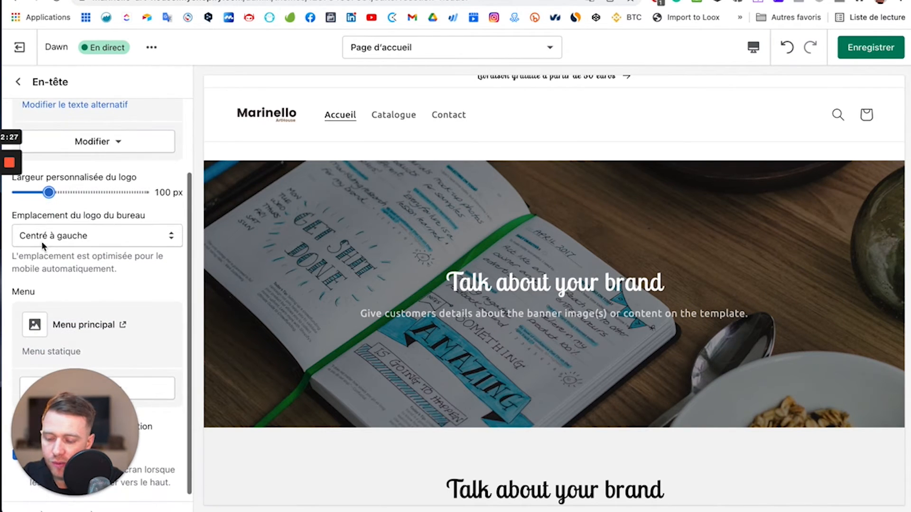
pyautogui.click(135, 238)
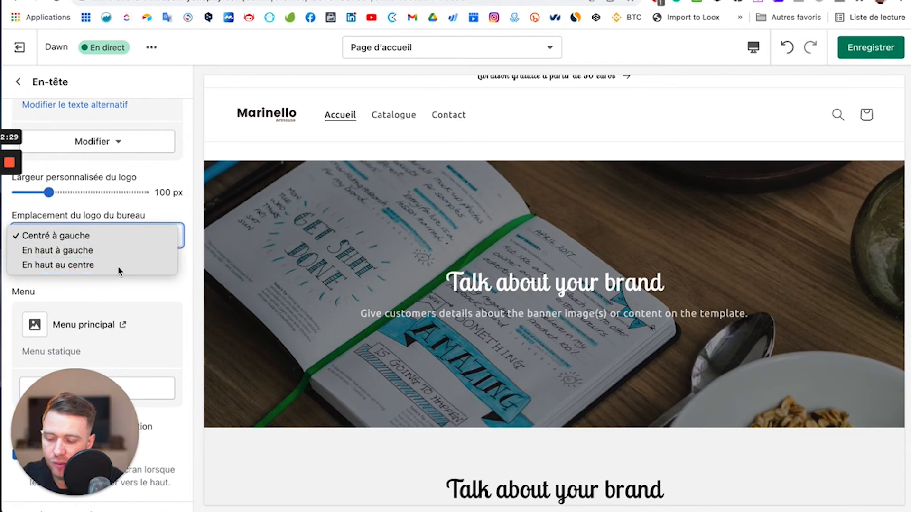
pyautogui.click(117, 266)
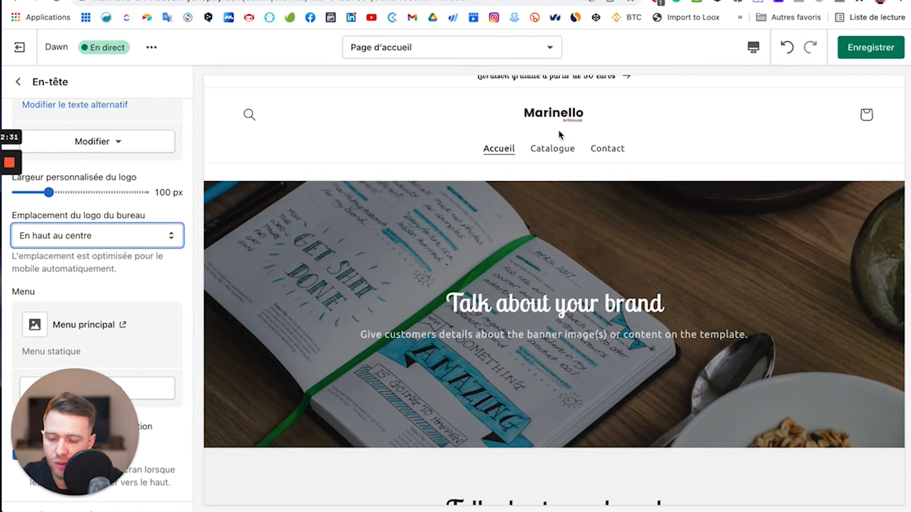
pyautogui.click(97, 234)
pyautogui.click(98, 221)
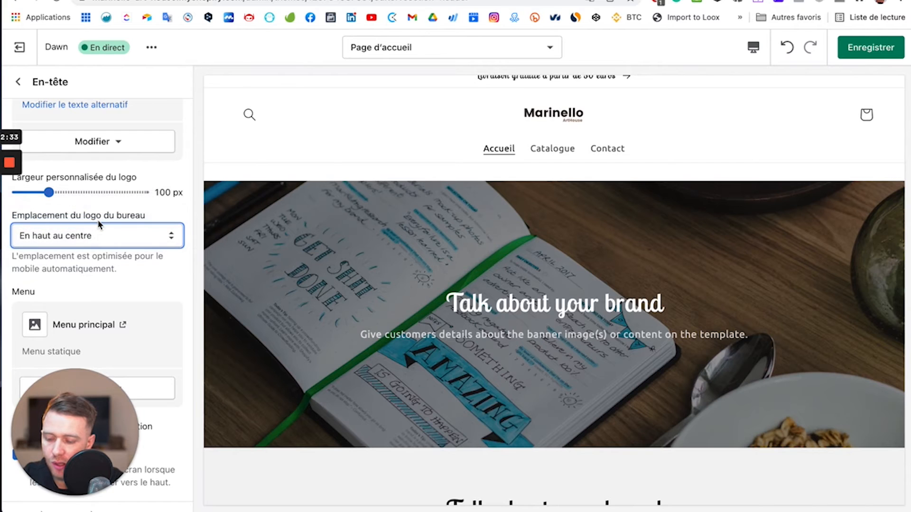
pyautogui.click(98, 233)
pyautogui.click(98, 221)
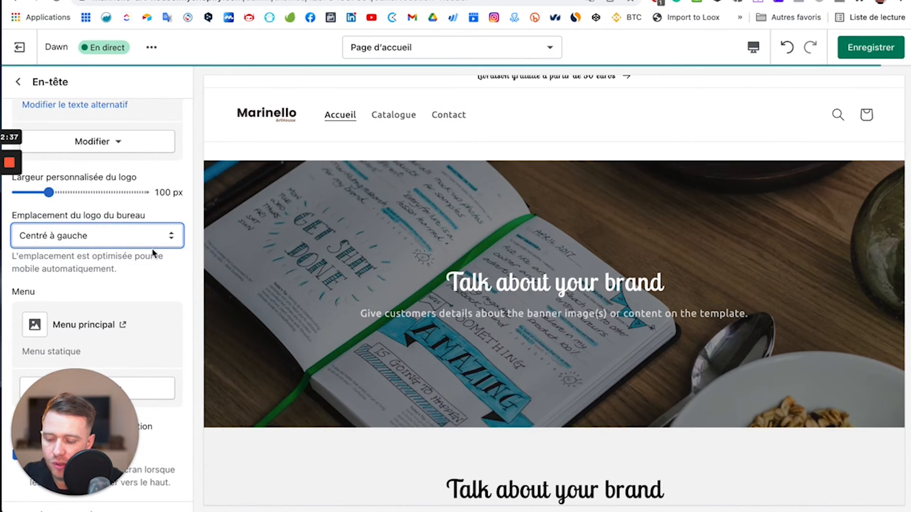
# Turn off the separator line (Afficher la ligne de séparation) in the header settings
pyautogui.scroll(-1, 170, 268)
pyautogui.moveTo(87, 434); pyautogui.dragTo(289, 434)
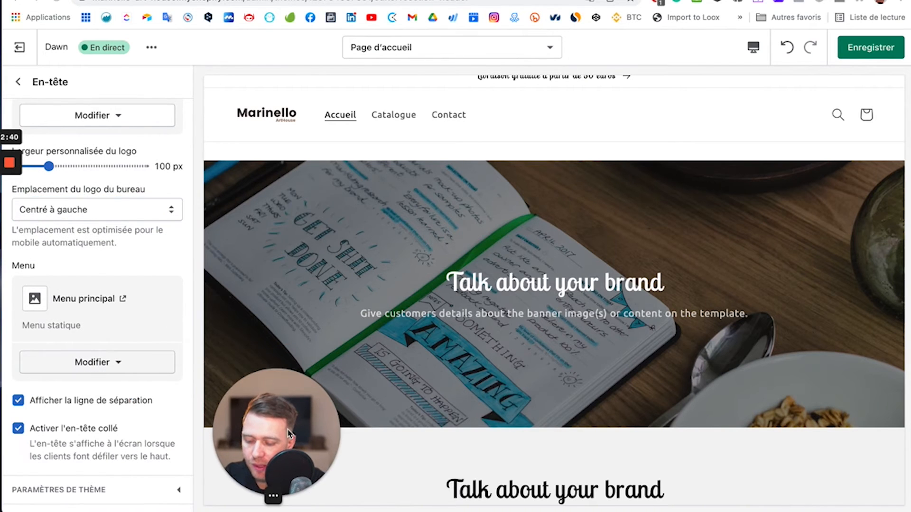
pyautogui.click(18, 402)
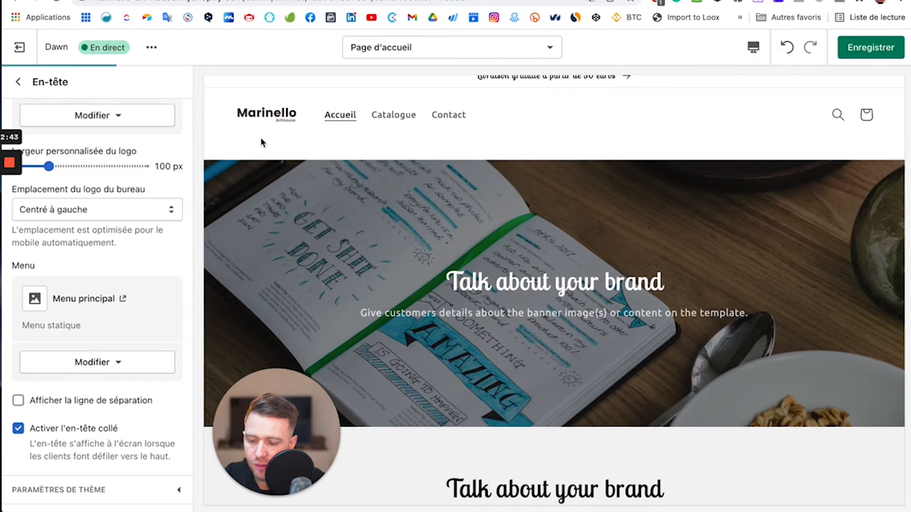
# Try the header with Activer l'en-tête collé turned off, re-enable the option and check the page preview
pyautogui.click(19, 430)
pyautogui.scroll(-10, 454, 337)
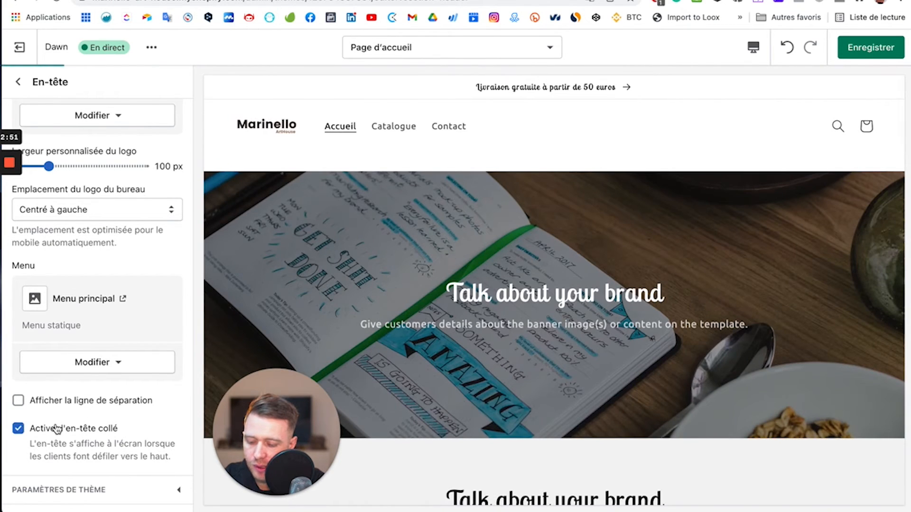
pyautogui.scroll(-8, 377, 341)
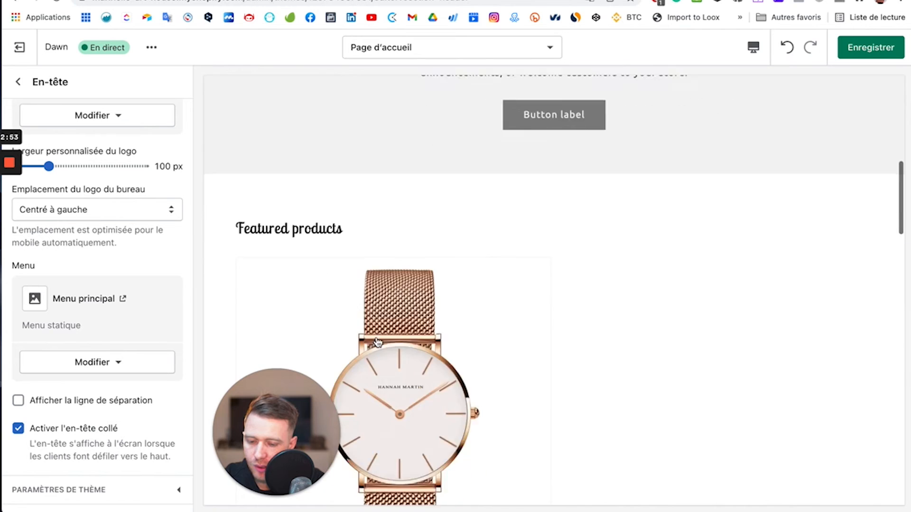
pyautogui.scroll(-10, 377, 340)
pyautogui.moveTo(283, 479); pyautogui.dragTo(87, 442)
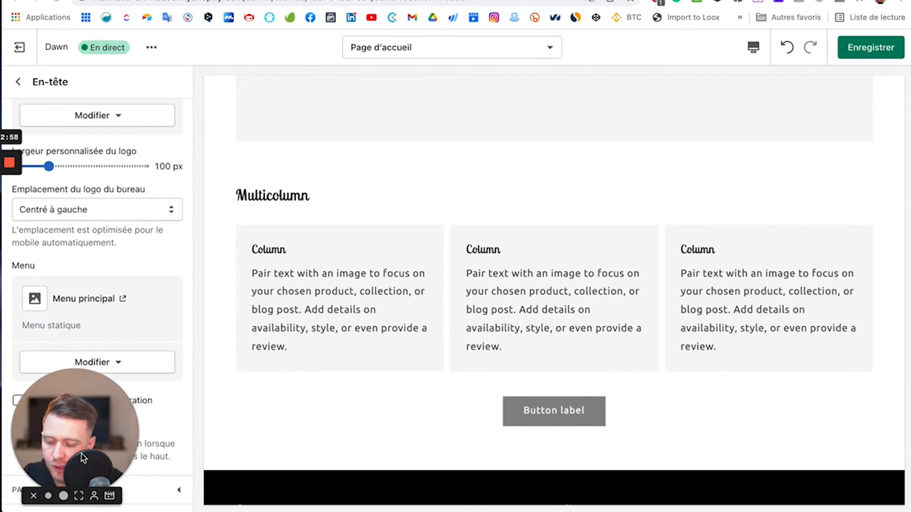
# Preview the home page in Plein écran, examine the sticky header's behaviour in both scroll directions, and return to the Bureau view
pyautogui.click(755, 49)
pyautogui.click(781, 132)
pyautogui.scroll(10, 543, 185)
pyautogui.scroll(-15, 543, 185)
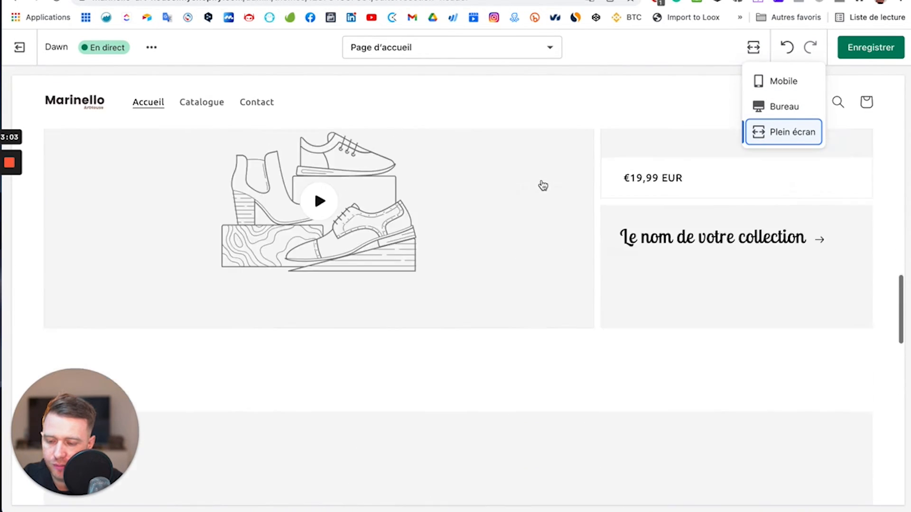
pyautogui.scroll(5, 543, 185)
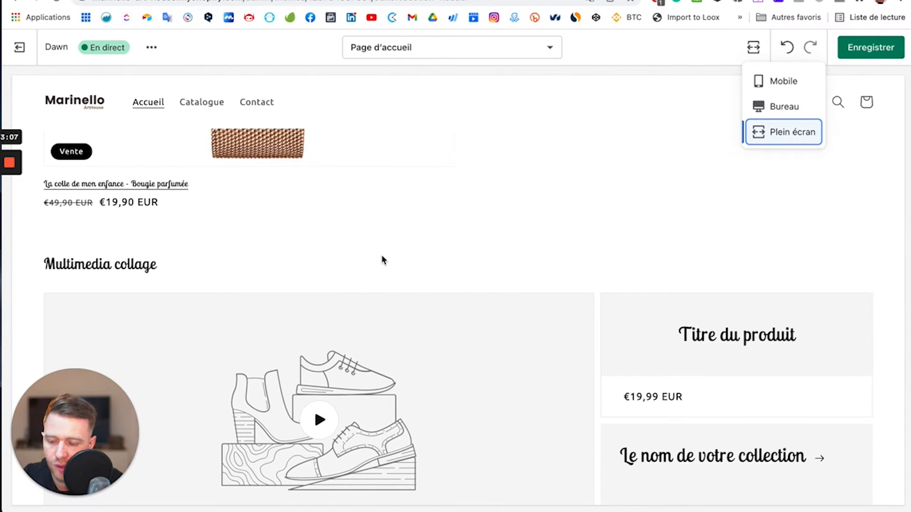
pyautogui.scroll(5, 382, 259)
pyautogui.scroll(8, 383, 260)
pyautogui.scroll(-12, 382, 260)
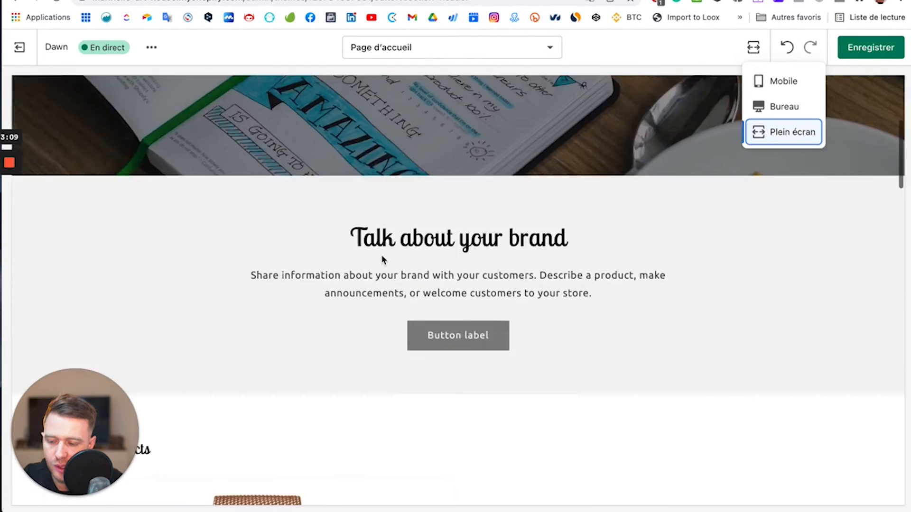
pyautogui.scroll(6, 382, 259)
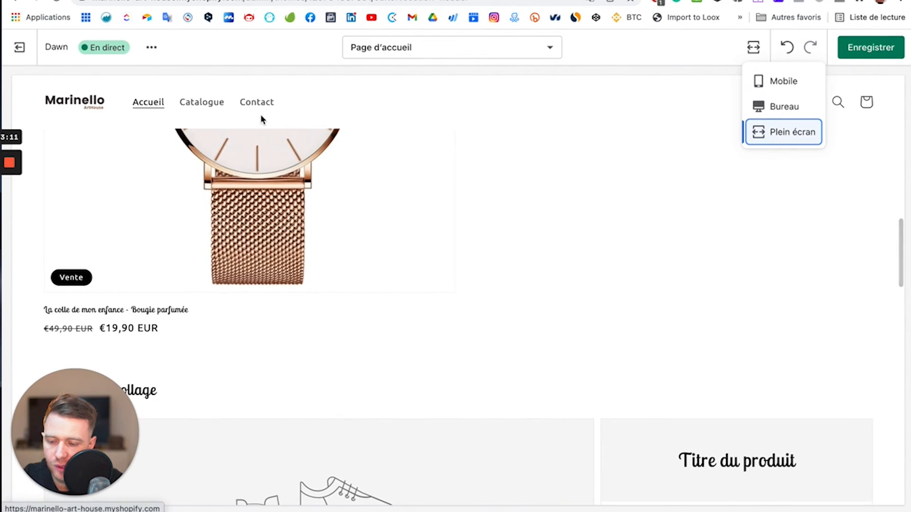
pyautogui.click(784, 108)
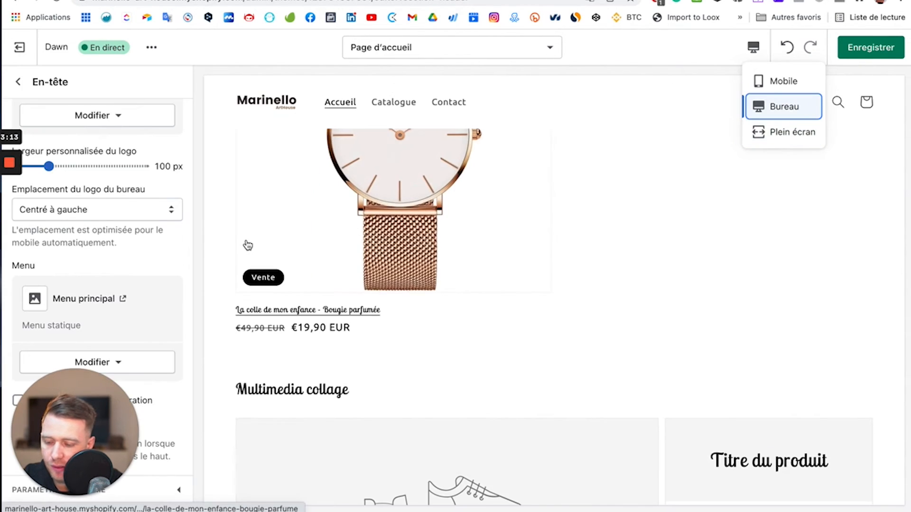